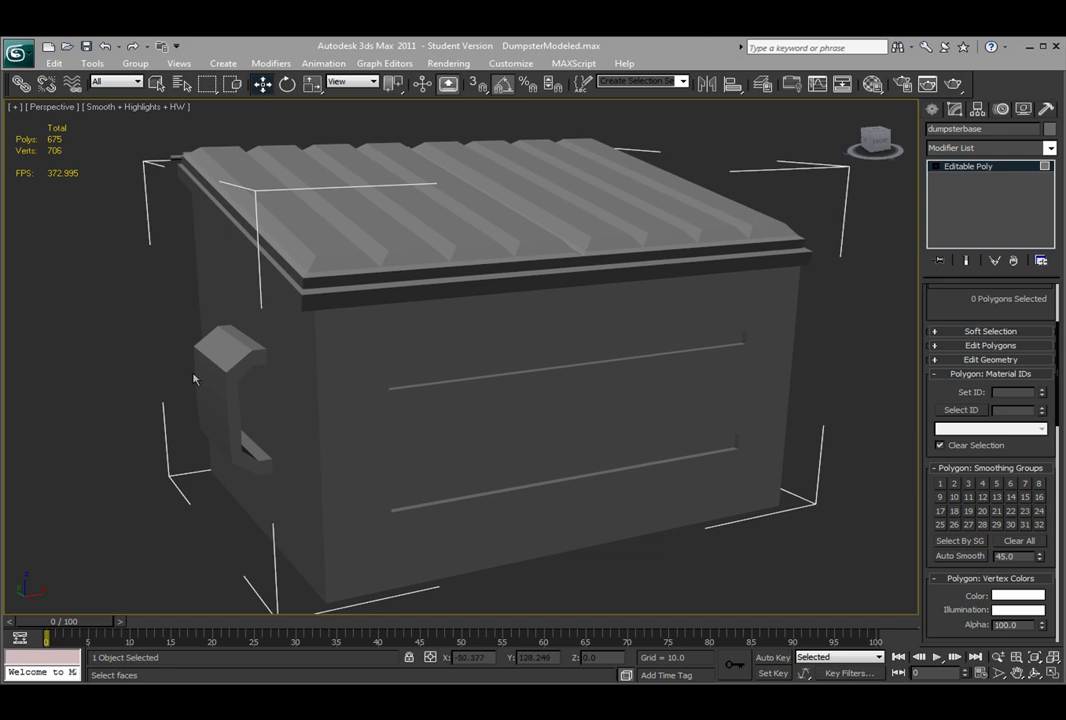
# Leave polygon editing on the dumpster base and hide all unselected objects so only the base remains
pyautogui.keyDown('alt'); pyautogui.moveTo(123, 315); pyautogui.dragTo(312, 330, button='middle'); pyautogui.keyUp('alt')
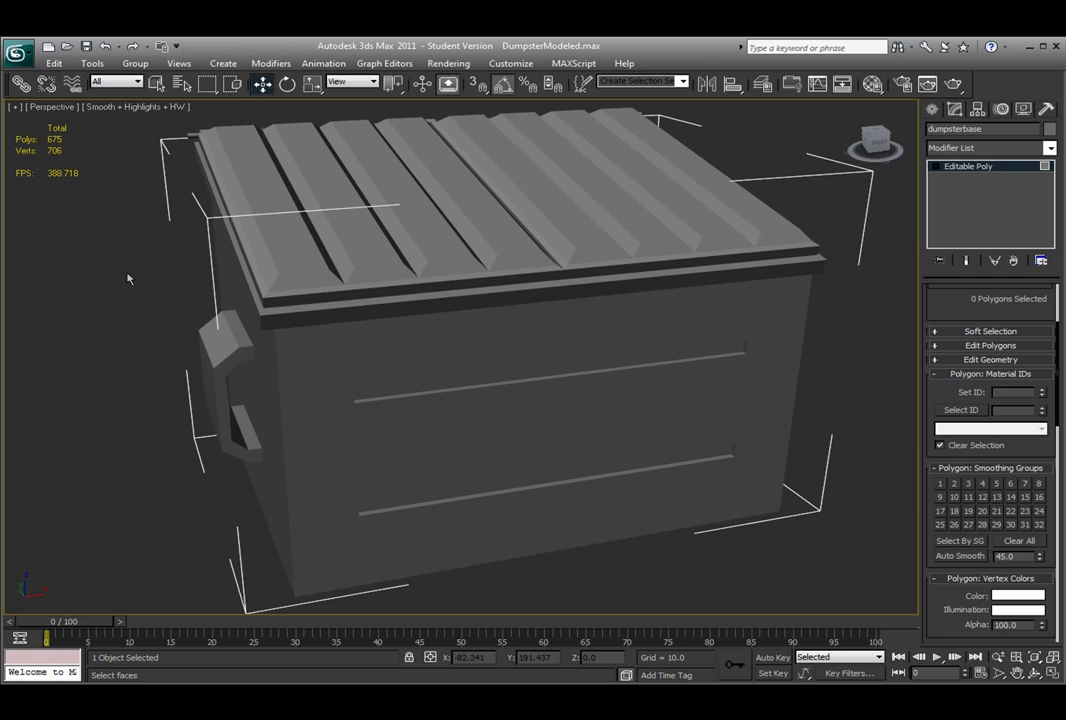
pyautogui.keyDown('alt'); pyautogui.moveTo(194, 268); pyautogui.dragTo(323, 258, button='middle'); pyautogui.keyUp('alt')
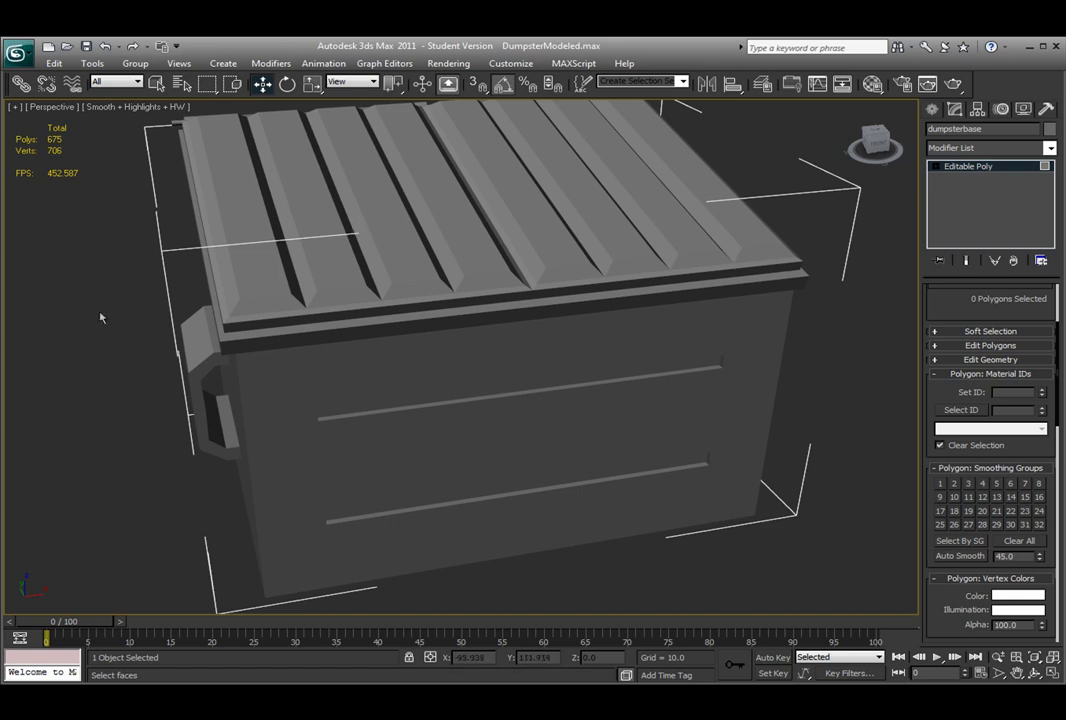
pyautogui.click(362, 425)
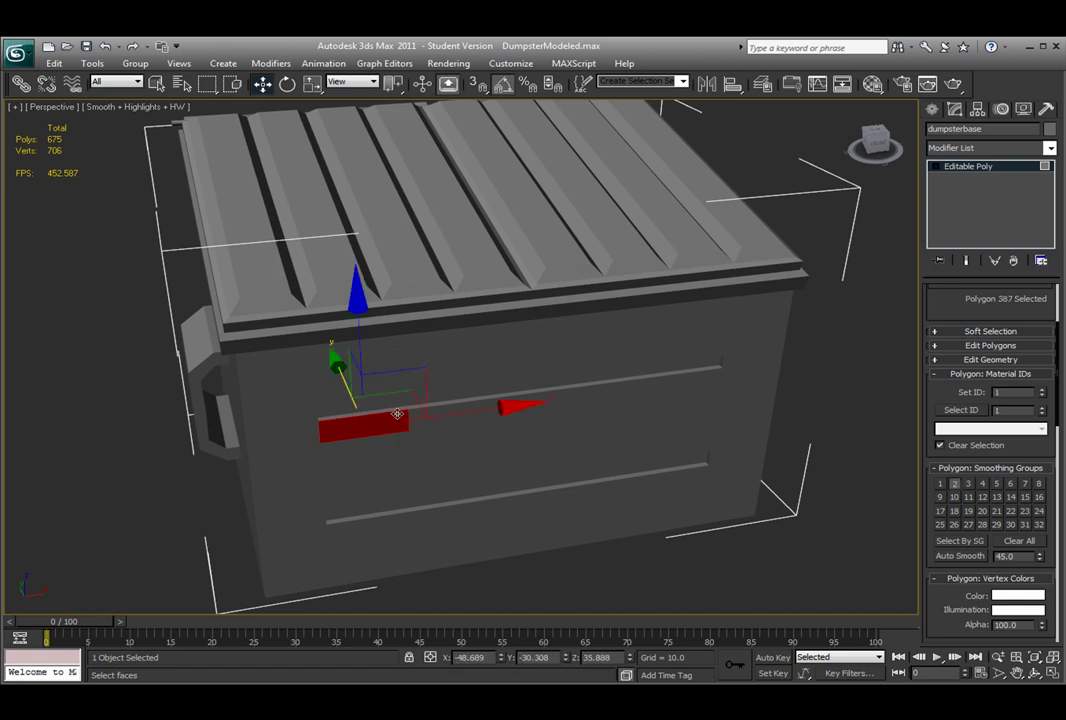
pyautogui.press('4')
pyautogui.click(865, 457)
pyautogui.click(715, 432)
pyautogui.rightClick(631, 384)
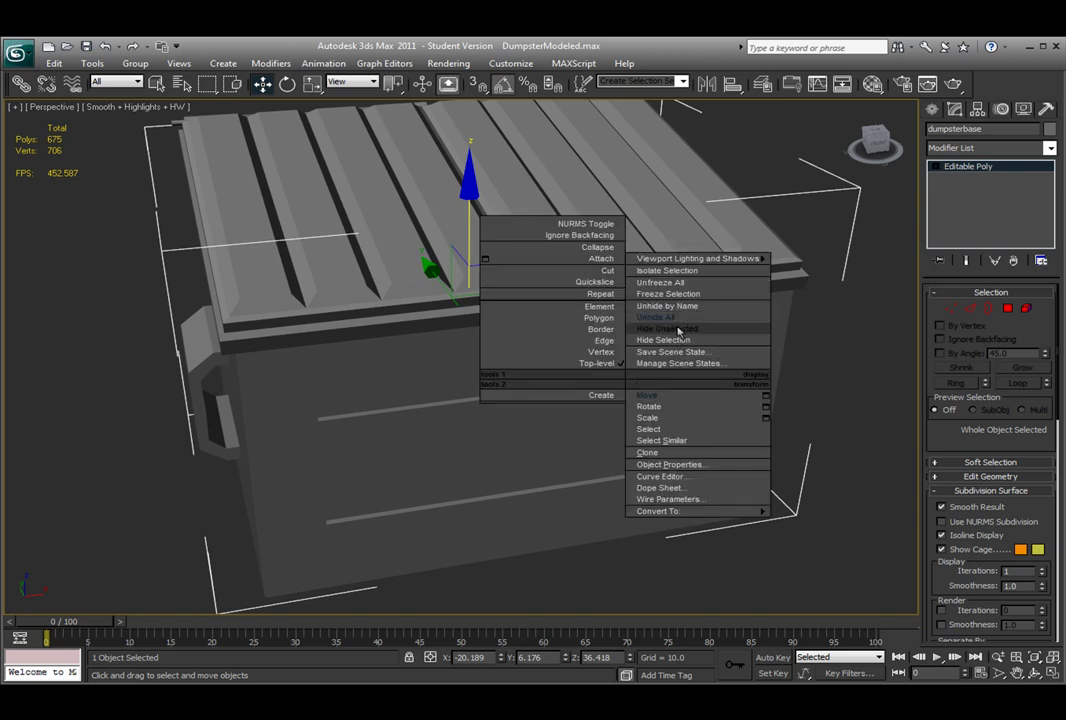
pyautogui.click(678, 330)
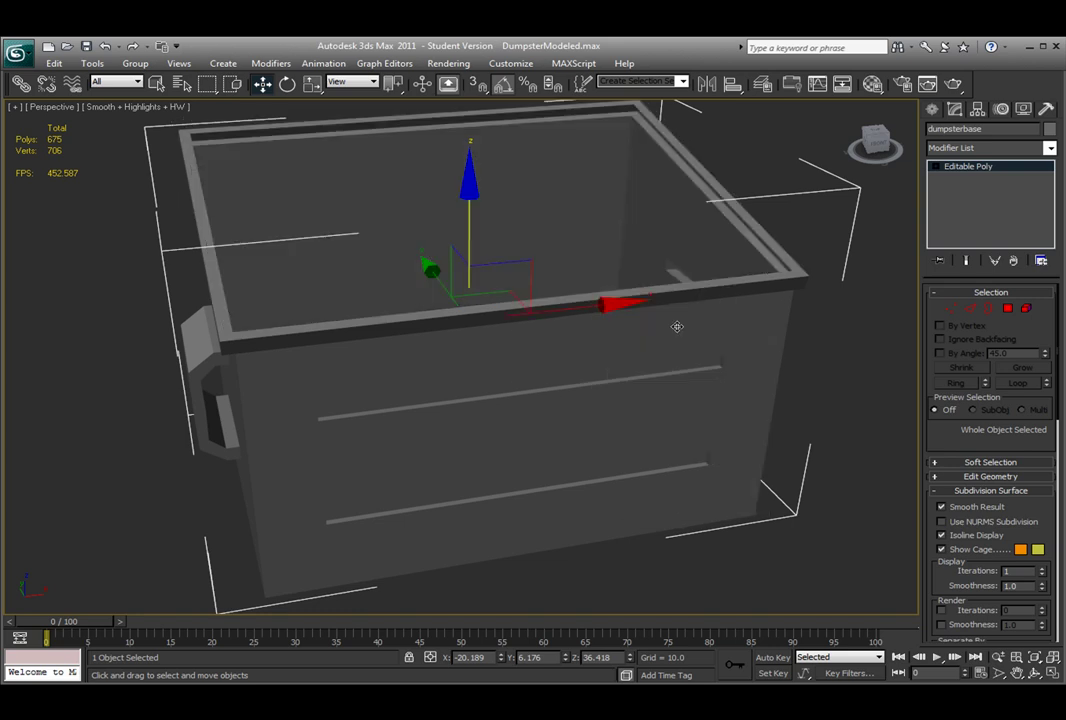
# Reselect the dumpster base, enter Polygon sub-object level and show the polygon material ID settings
pyautogui.click(40, 505)
pyautogui.keyDown('alt'); pyautogui.moveTo(208, 422); pyautogui.dragTo(357, 444, button='middle'); pyautogui.keyUp('alt')
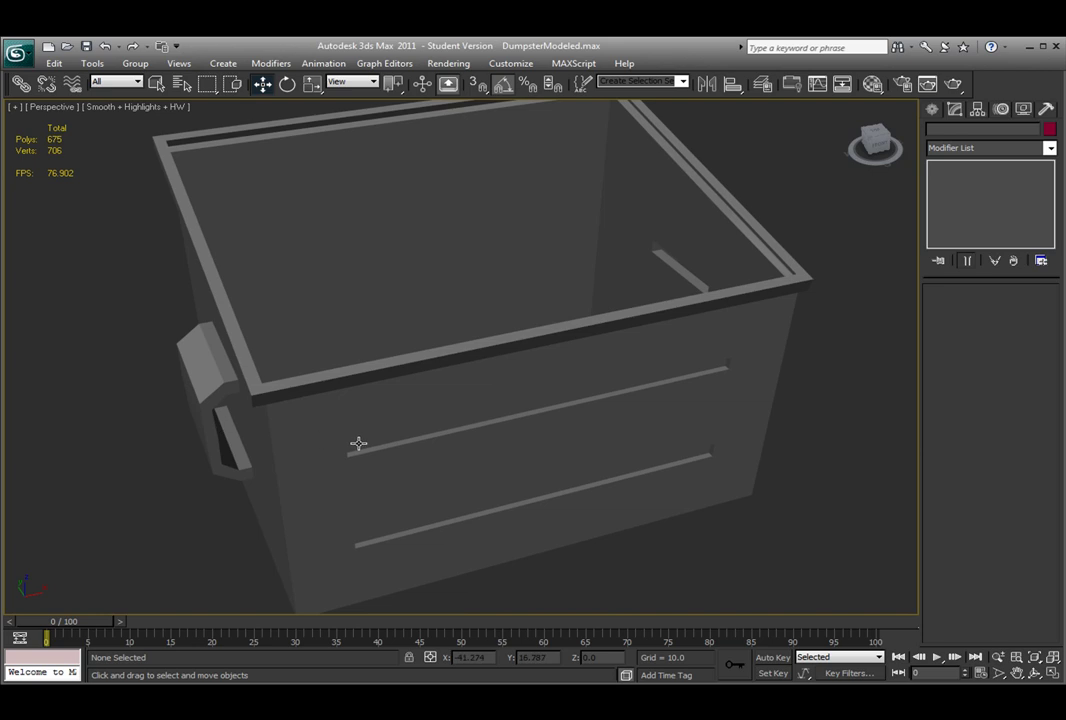
pyautogui.click(493, 430)
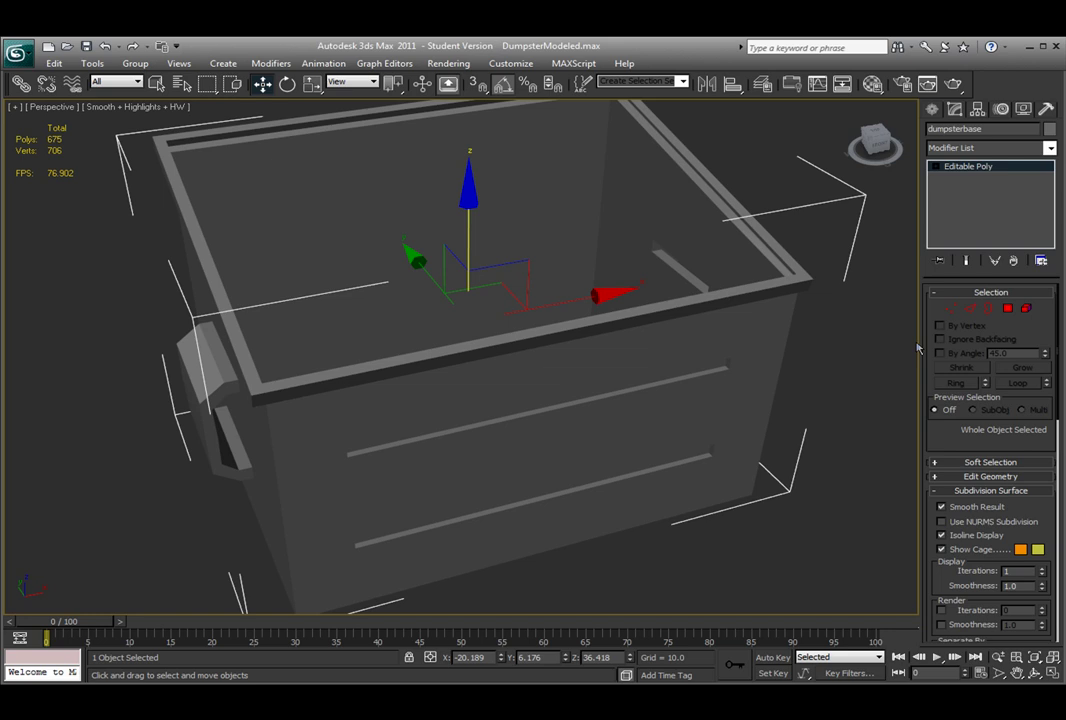
pyautogui.click(1008, 308)
pyautogui.moveTo(1013, 328); pyautogui.dragTo(1011, 278)
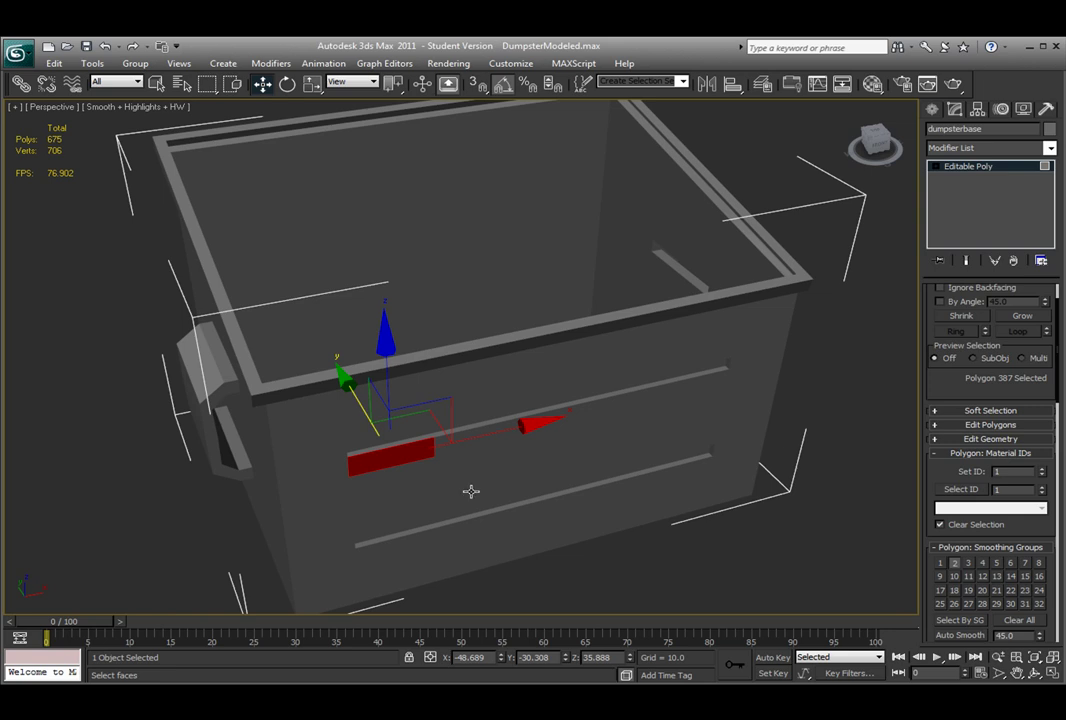
# Show the dumpster base in the Left view with edged faces and clear the polygon selection
pyautogui.keyDown('alt'); pyautogui.moveTo(502, 438); pyautogui.dragTo(532, 434, button='middle'); pyautogui.keyUp('alt')
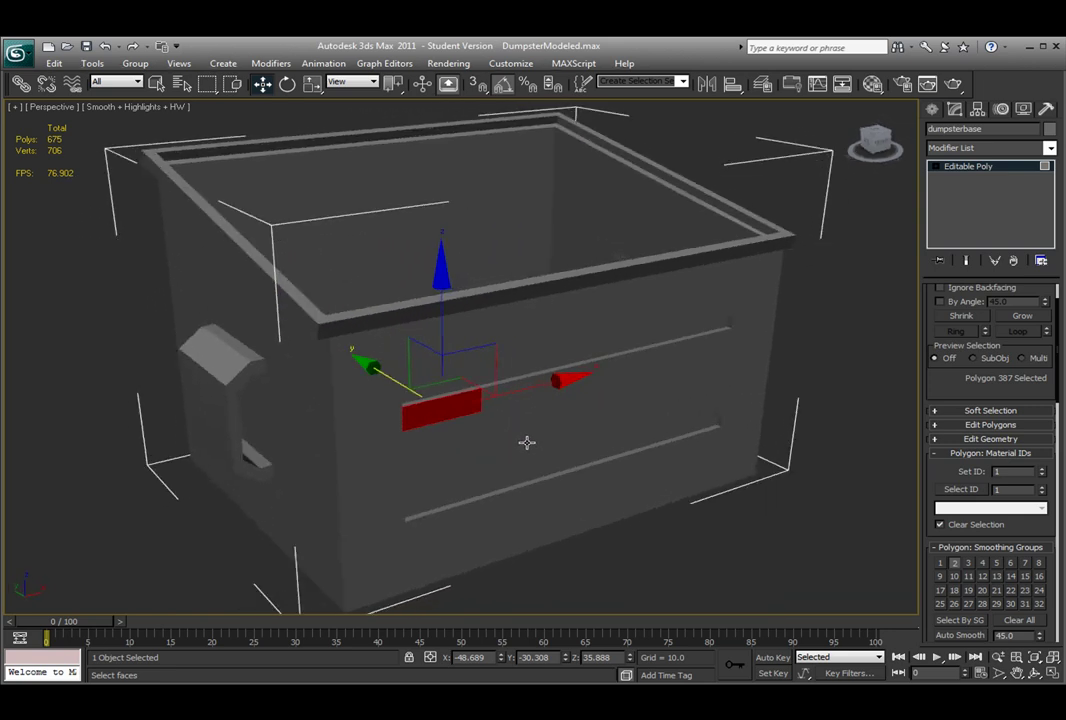
pyautogui.press('l')
pyautogui.press('z')
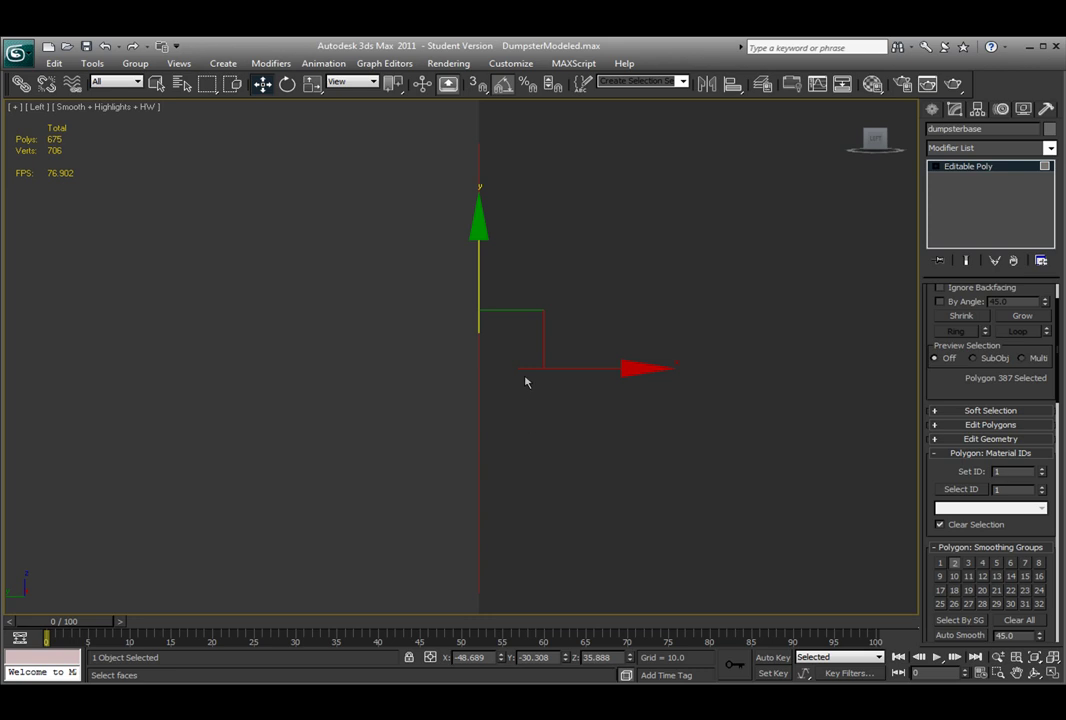
pyautogui.click(537, 406)
pyautogui.press('z')
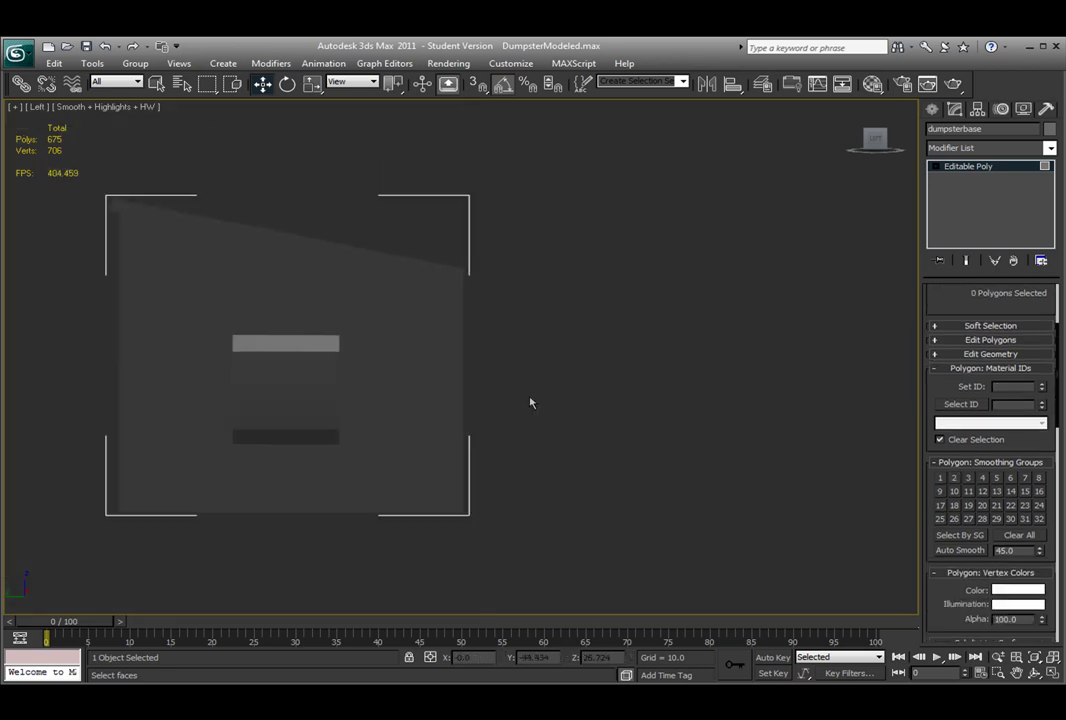
pyautogui.scroll(3, 504, 290)
pyautogui.press('F4')
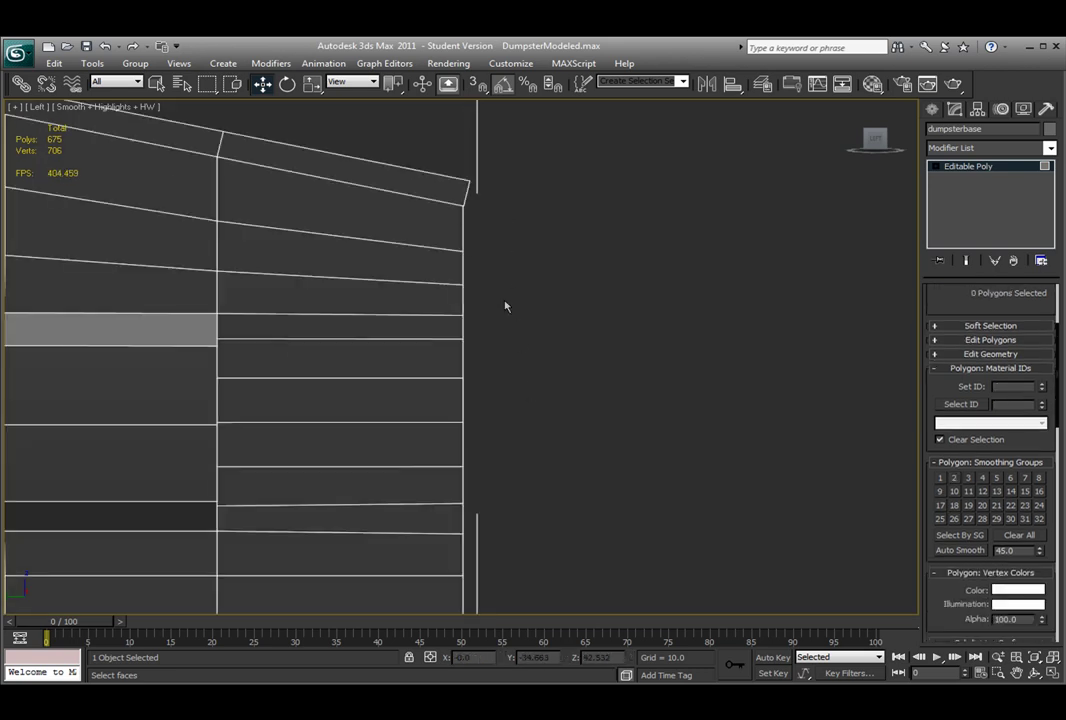
pyautogui.scroll(-4, 550, 250)
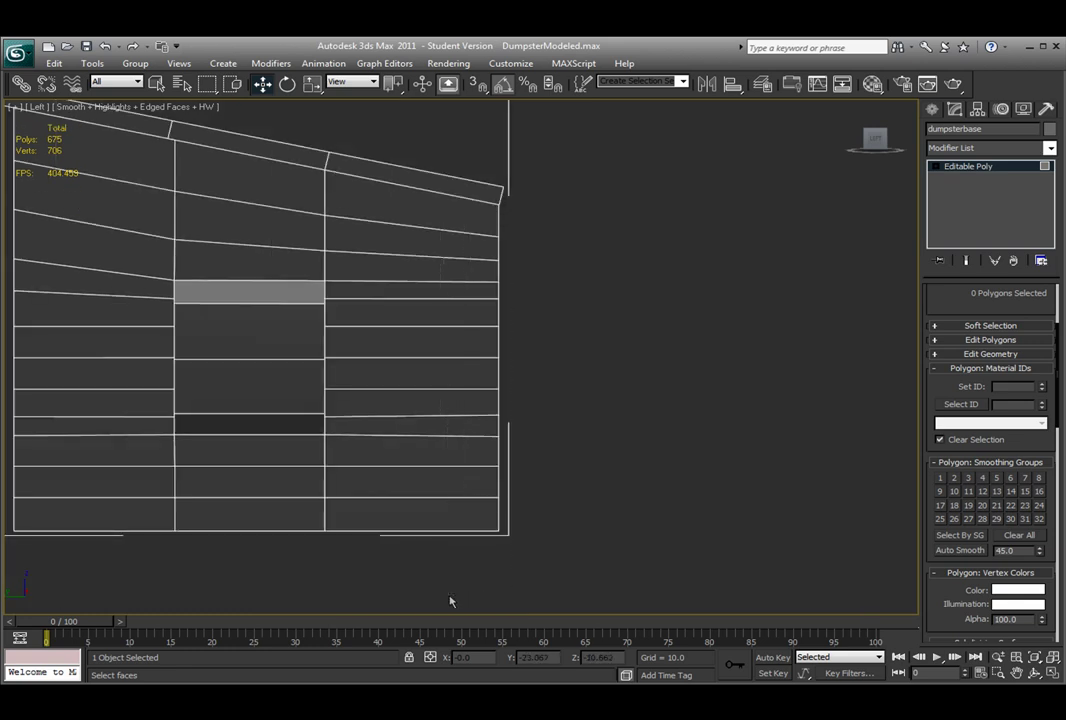
# Select all polygons of the dumpster's front wall from the Left view, excluding the side wall polygons
pyautogui.moveTo(335, 150); pyautogui.dragTo(450, 586)
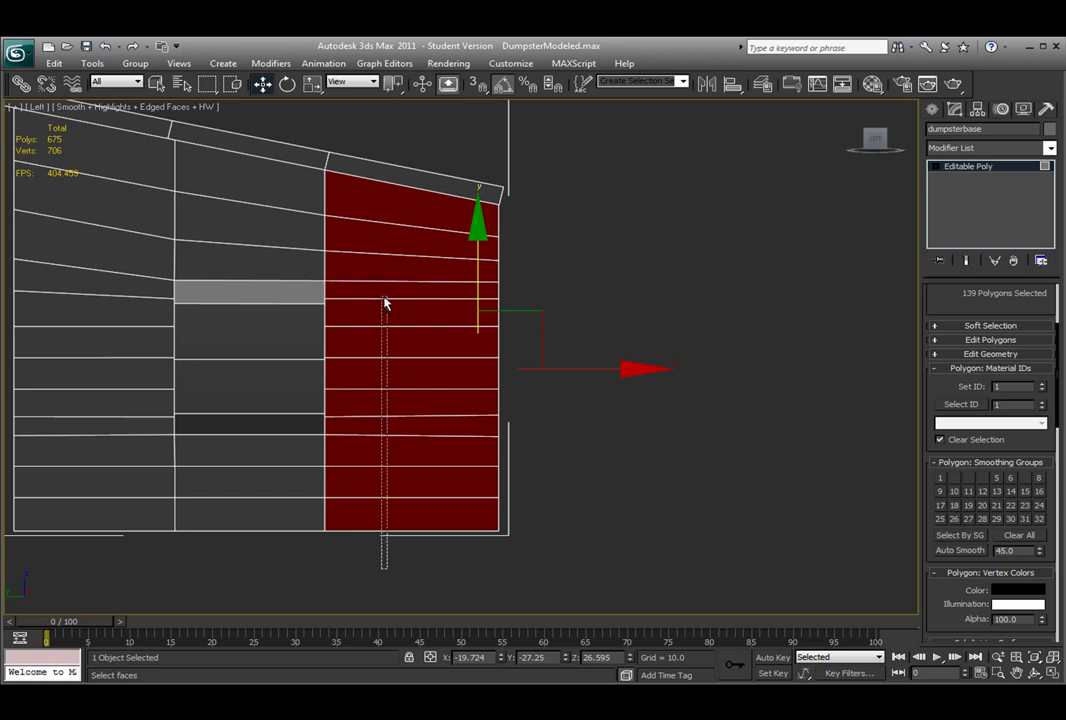
pyautogui.click(385, 140)
pyautogui.press('p')
pyautogui.keyDown('alt'); pyautogui.moveTo(574, 255); pyautogui.dragTo(358, 228, button='middle'); pyautogui.keyUp('alt')
pyautogui.scroll(-3, 416, 288)
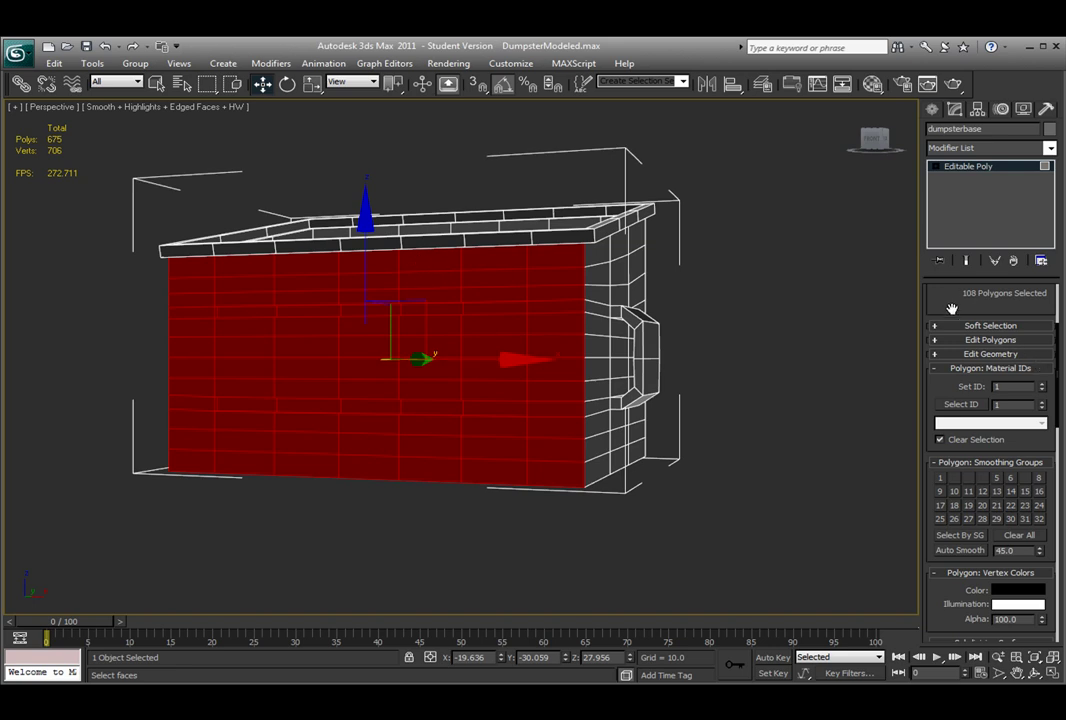
# Assign material ID 2 to the front wall polygons, deselect them and reselect them by that ID
pyautogui.scroll(1, 955, 310)
pyautogui.doubleClick(1012, 404)
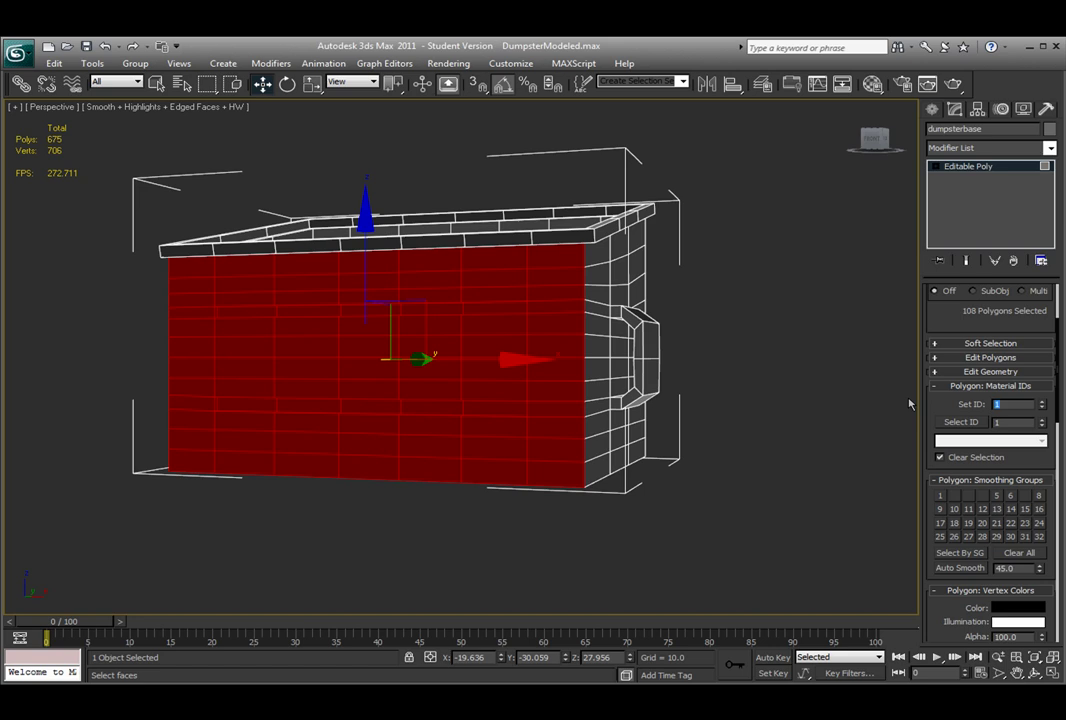
pyautogui.click(824, 360)
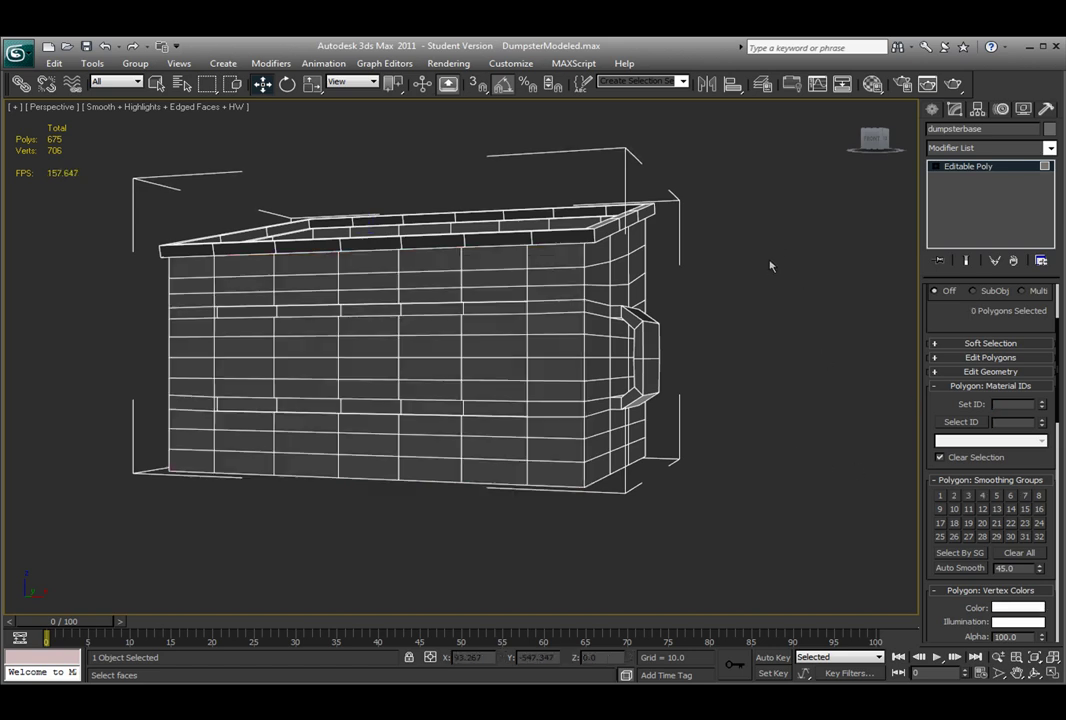
pyautogui.click(958, 422)
pyautogui.keyDown('alt'); pyautogui.moveTo(495, 373); pyautogui.dragTo(476, 386, button='middle'); pyautogui.keyUp('alt')
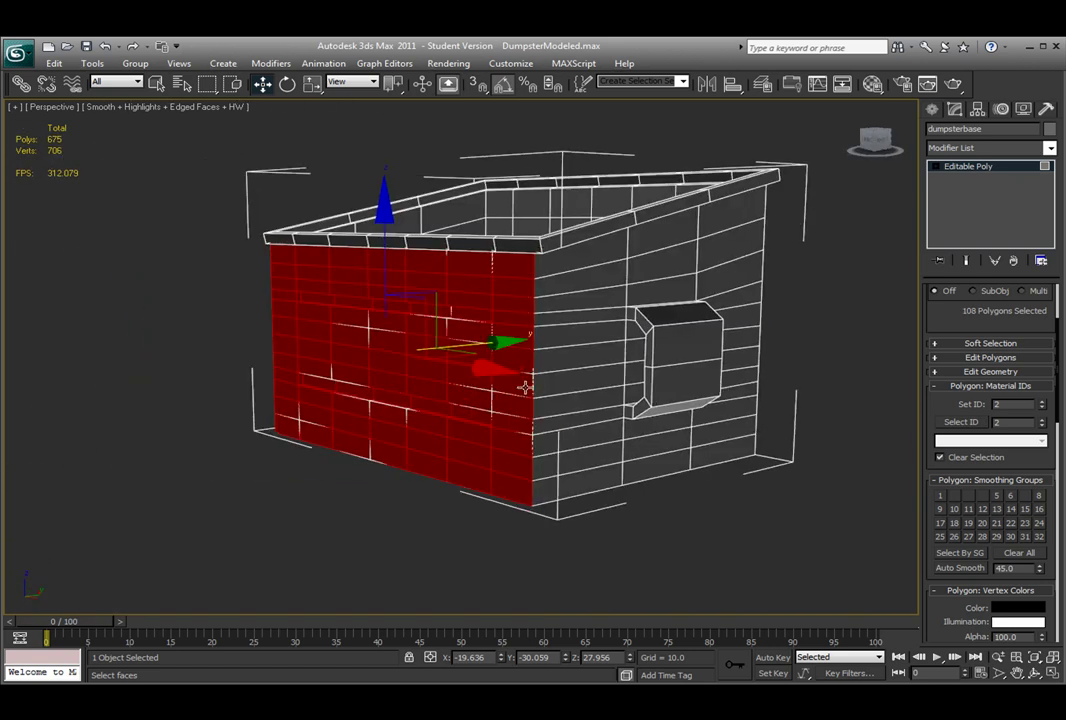
# Turn on Ignore Backfacing for polygon selection and clear the current selection
pyautogui.scroll(3, 957, 312)
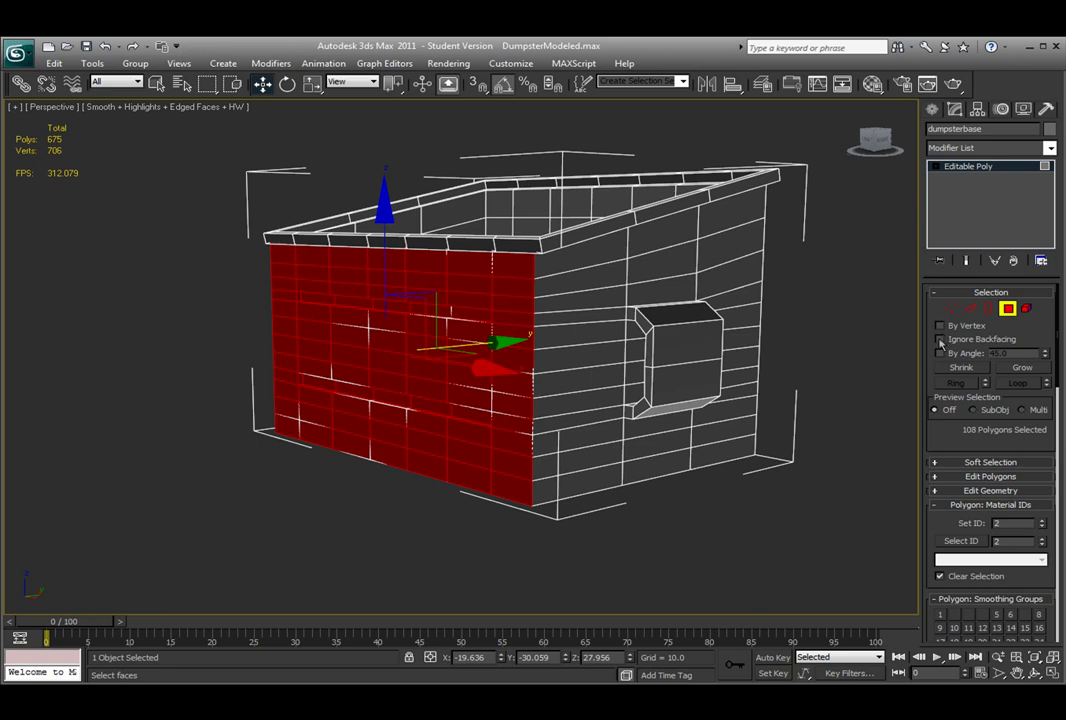
pyautogui.click(940, 340)
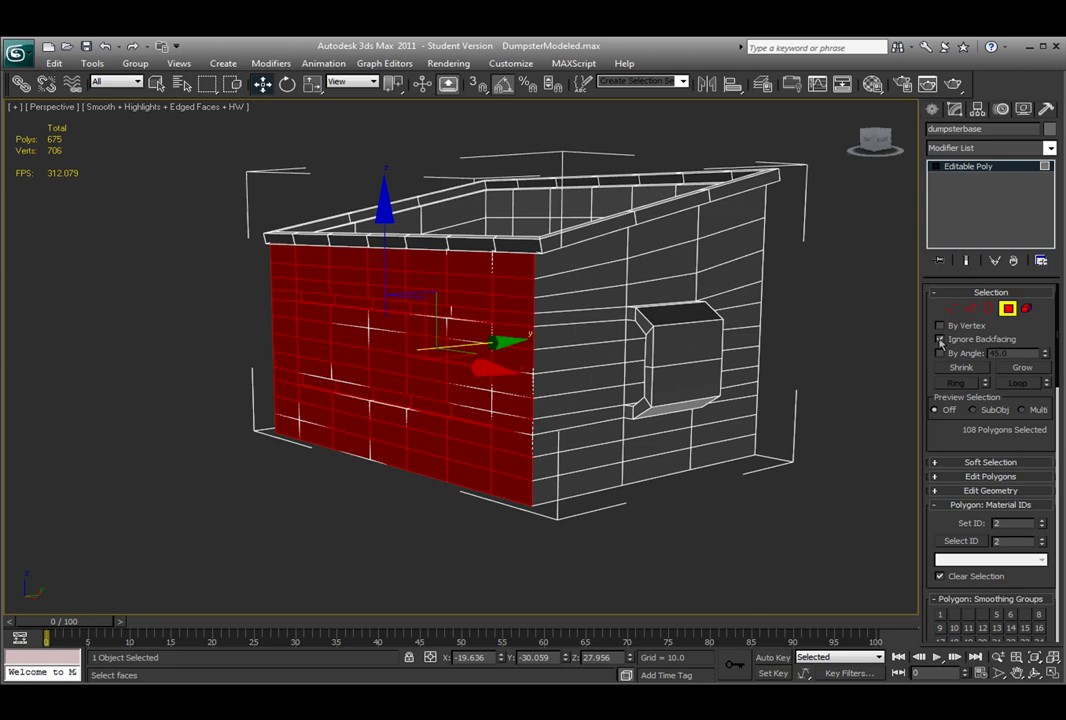
pyautogui.click(738, 562)
pyautogui.click(498, 267)
pyautogui.click(490, 398)
pyautogui.keyDown('alt'); pyautogui.moveTo(490, 398); pyautogui.dragTo(538, 553, button='middle'); pyautogui.keyUp('alt')
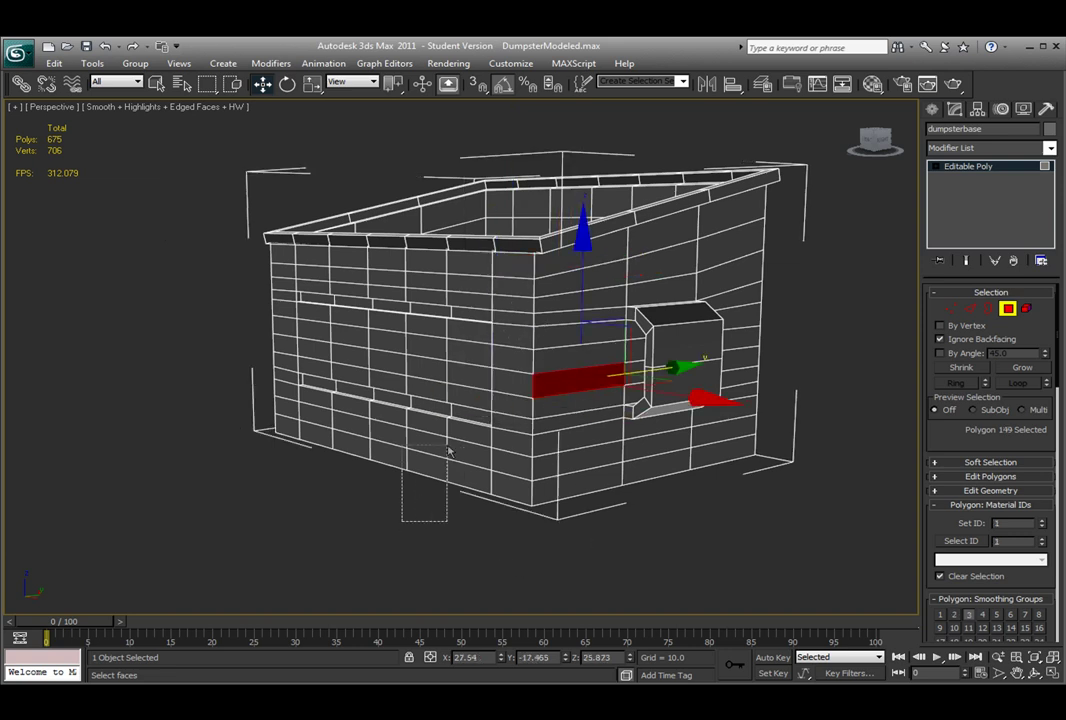
pyautogui.moveTo(420, 508); pyautogui.dragTo(610, 262)
pyautogui.keyDown('alt'); pyautogui.moveTo(610, 262); pyautogui.dragTo(521, 338, button='middle'); pyautogui.keyUp('alt')
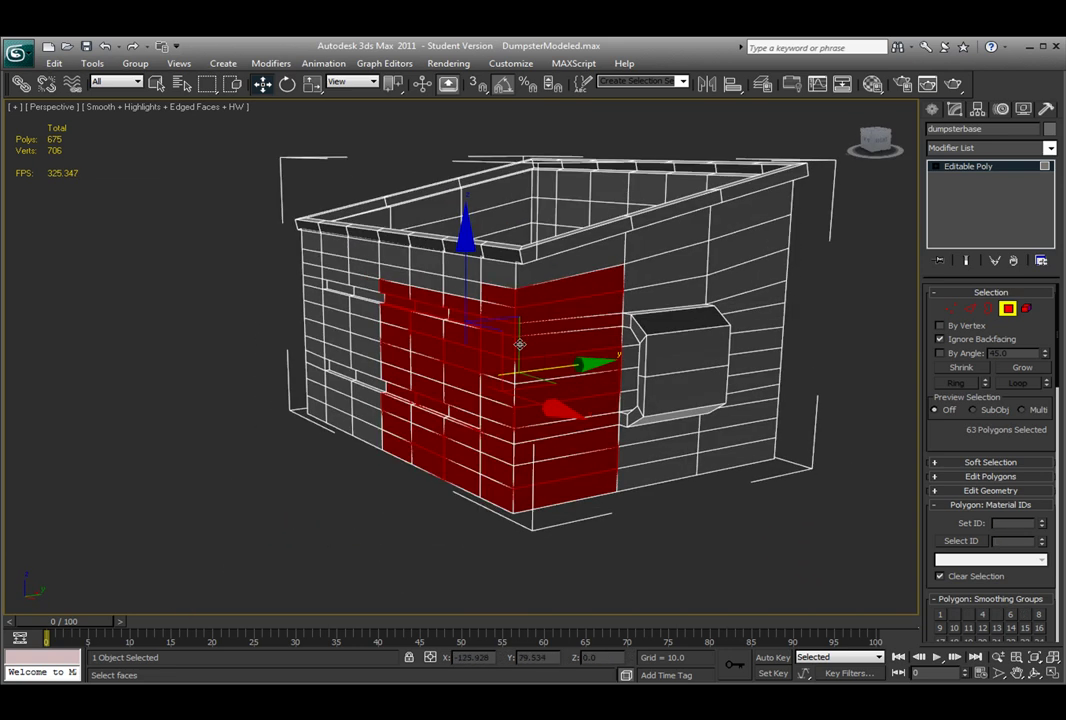
pyautogui.click(310, 438)
pyautogui.keyDown('alt'); pyautogui.moveTo(386, 428); pyautogui.dragTo(521, 459, button='middle'); pyautogui.keyUp('alt')
pyautogui.keyDown('alt'); pyautogui.moveTo(564, 552); pyautogui.dragTo(580, 421, button='middle'); pyautogui.keyUp('alt')
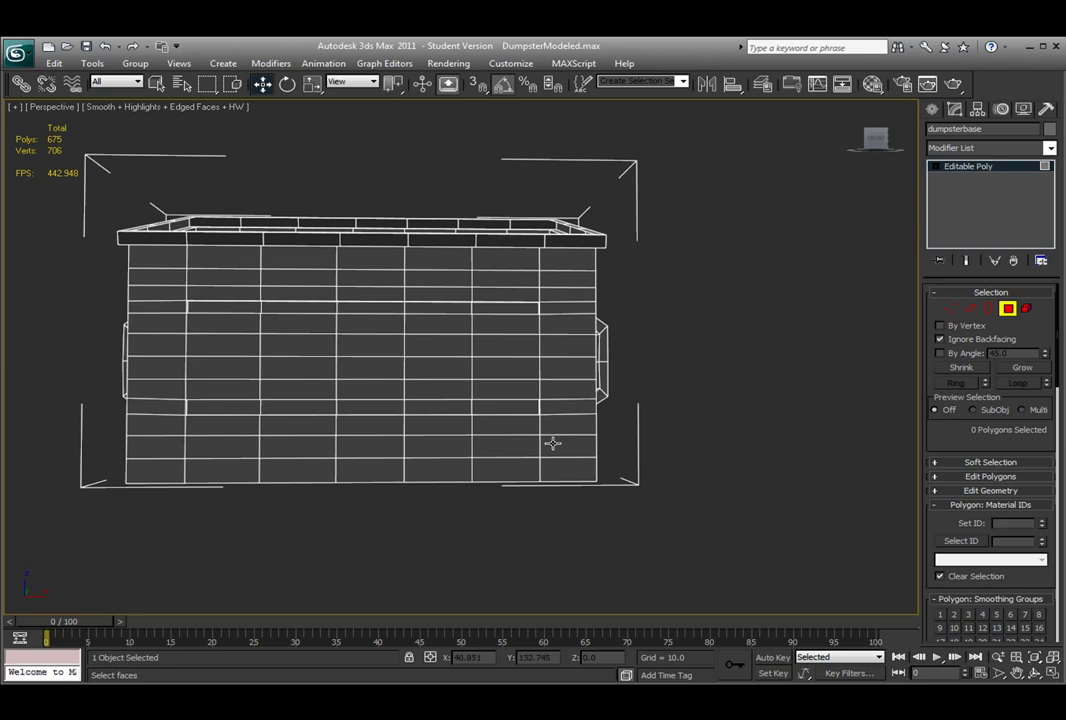
# Select the dumpster's underside polygons from the Front view, excluding the lowest row of the front wall
pyautogui.press('f')
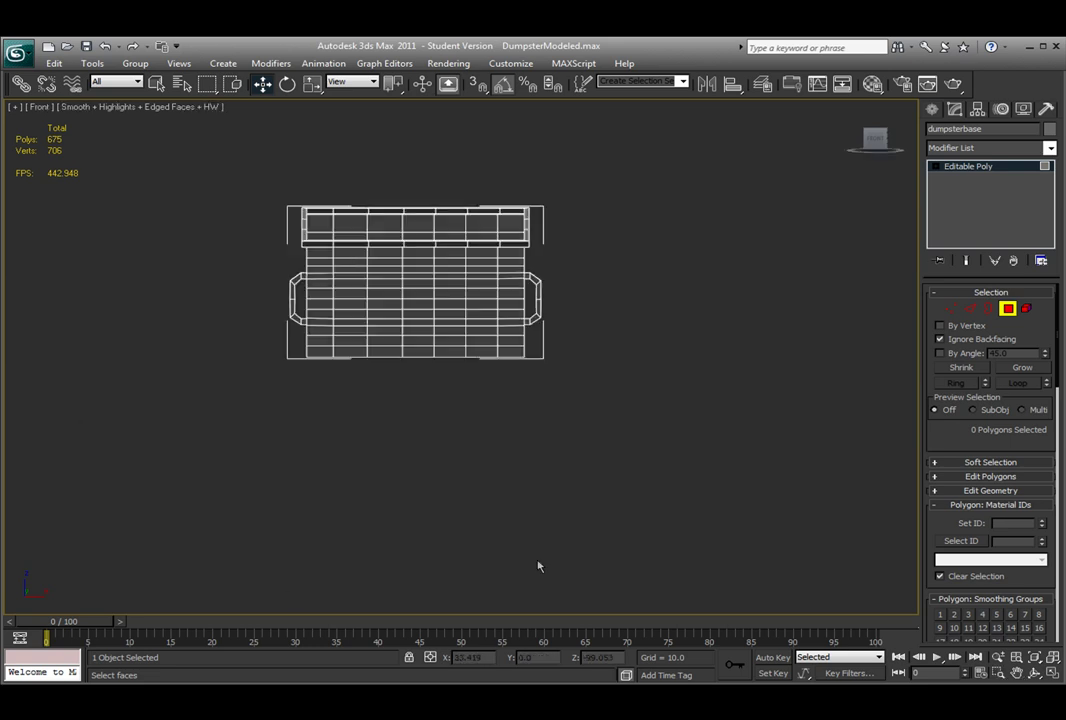
pyautogui.scroll(8, 490, 486)
pyautogui.scroll(-5, 495, 520)
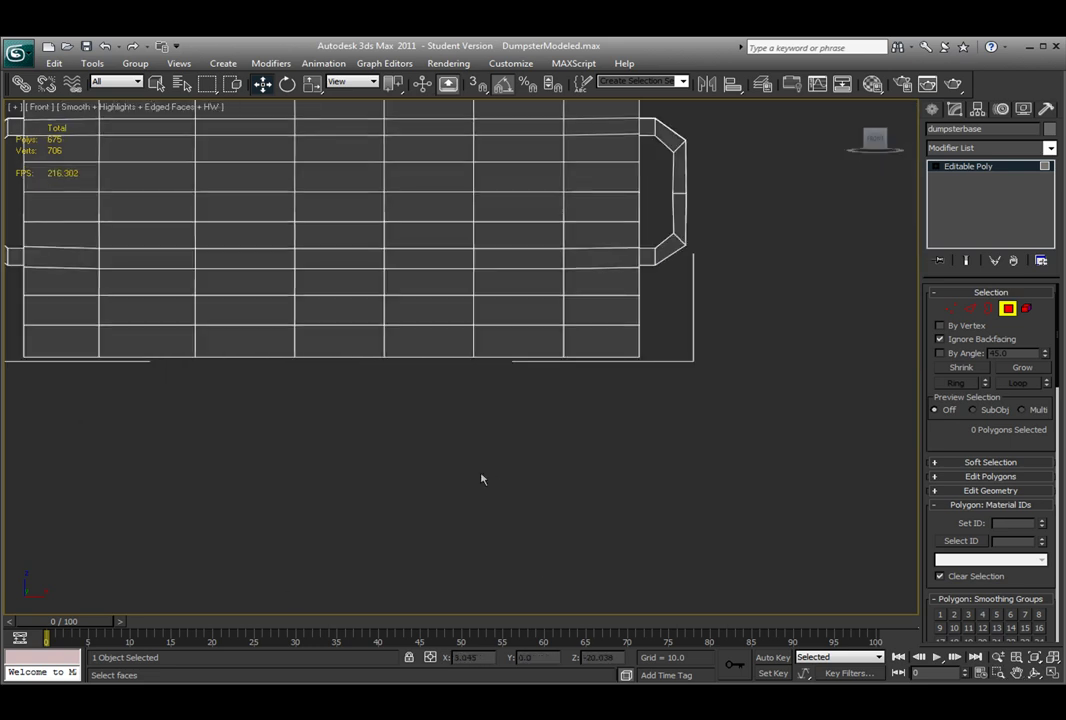
pyautogui.scroll(-2, 470, 440)
pyautogui.moveTo(464, 411); pyautogui.dragTo(573, 454, button='middle')
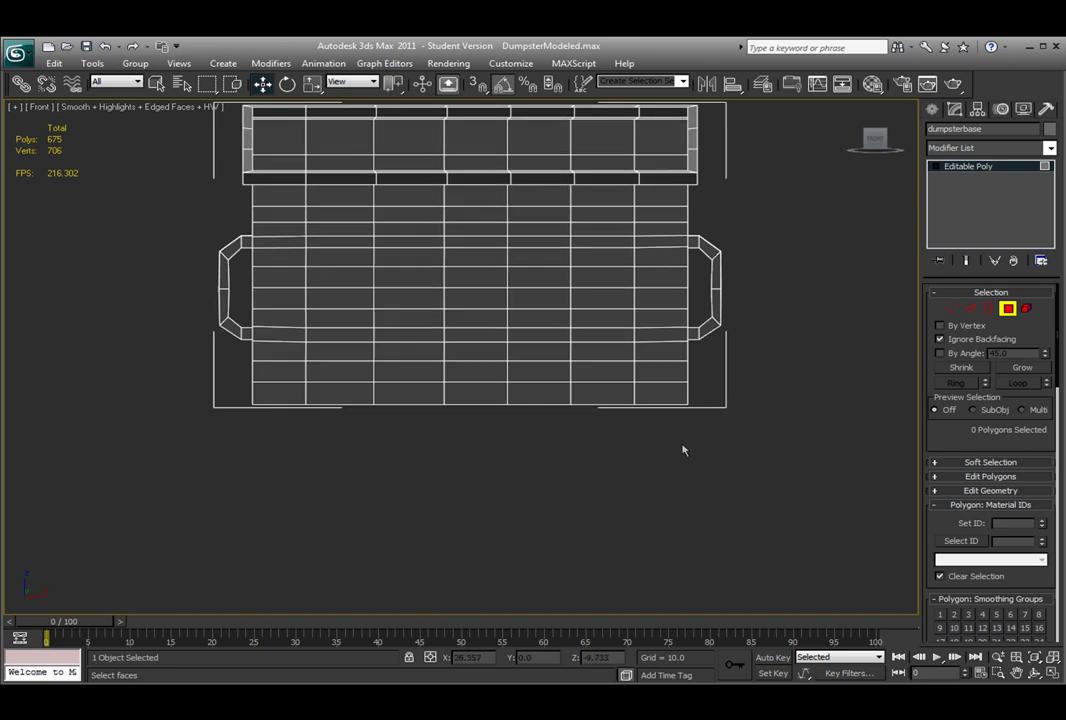
pyautogui.moveTo(681, 449); pyautogui.dragTo(237, 401)
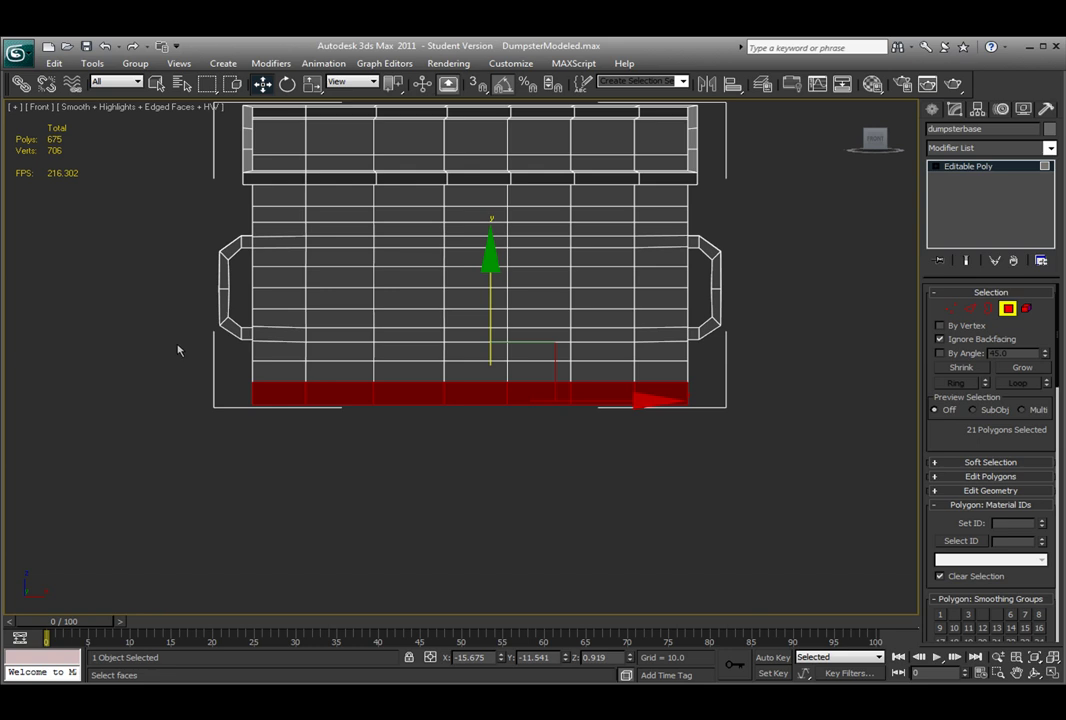
pyautogui.moveTo(190, 362); pyautogui.dragTo(724, 405)
pyautogui.press('p')
pyautogui.keyDown('alt'); pyautogui.moveTo(723, 421); pyautogui.dragTo(321, 294, button='middle'); pyautogui.keyUp('alt')
# Add the remaining unselected polygons of the dumpster's underside to the selection
pyautogui.keyDown('ctrl'); pyautogui.click(219, 352); pyautogui.keyUp('ctrl')
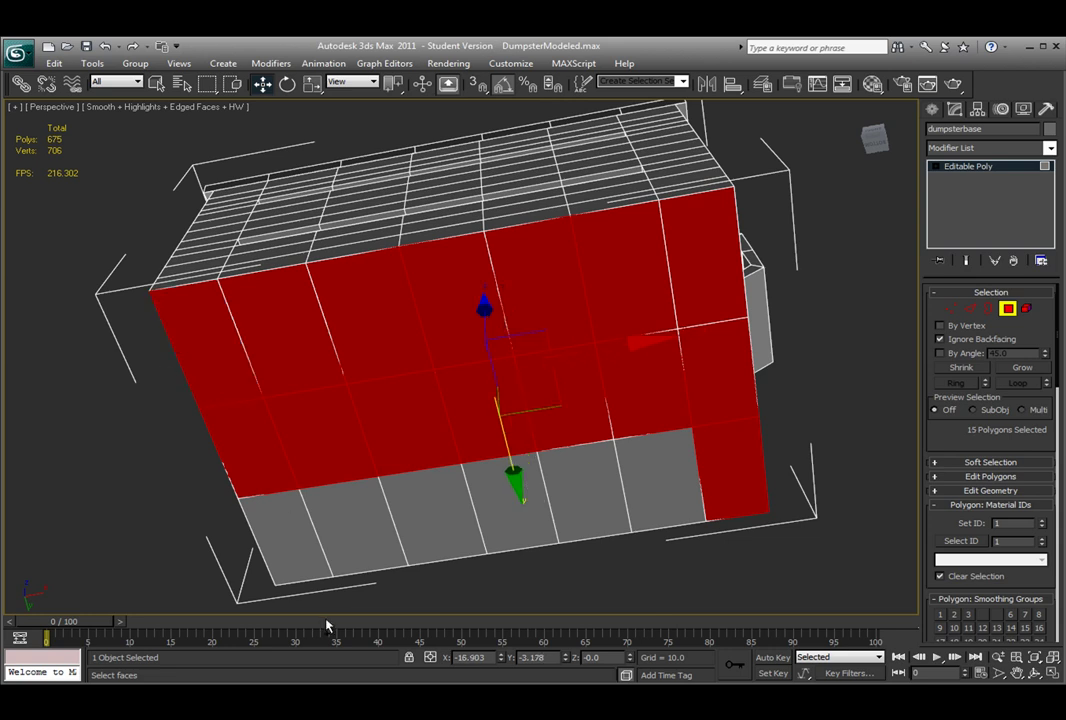
pyautogui.keyDown('ctrl'); pyautogui.click(279, 538); pyautogui.keyUp('ctrl')
pyautogui.keyDown('ctrl'); pyautogui.click(330, 525); pyautogui.keyUp('ctrl')
pyautogui.keyDown('ctrl'); pyautogui.click(403, 514); pyautogui.keyUp('ctrl')
pyautogui.keyDown('ctrl'); pyautogui.click(505, 505); pyautogui.keyUp('ctrl')
pyautogui.keyDown('ctrl'); pyautogui.click(593, 495); pyautogui.keyUp('ctrl')
pyautogui.keyDown('ctrl'); pyautogui.click(650, 487); pyautogui.keyUp('ctrl')
# Assign material ID 3 to the underside polygons and clear the selection
pyautogui.keyDown('alt'); pyautogui.moveTo(650, 487); pyautogui.dragTo(854, 535, button='middle'); pyautogui.keyUp('alt')
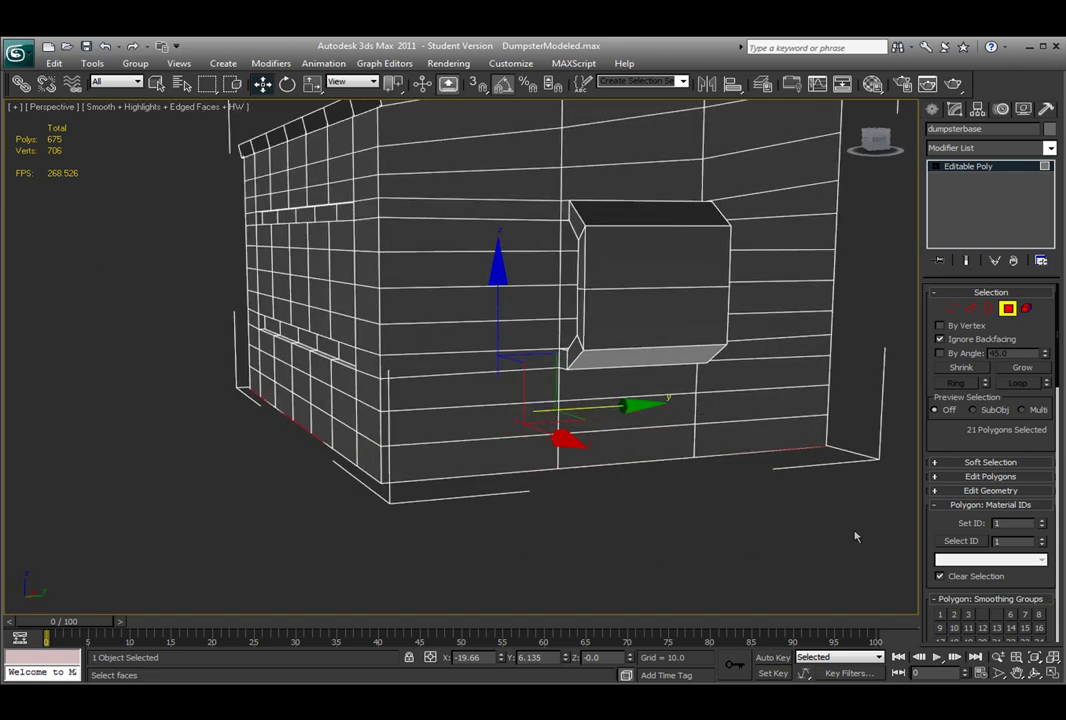
pyautogui.click(990, 523)
pyautogui.write('3')
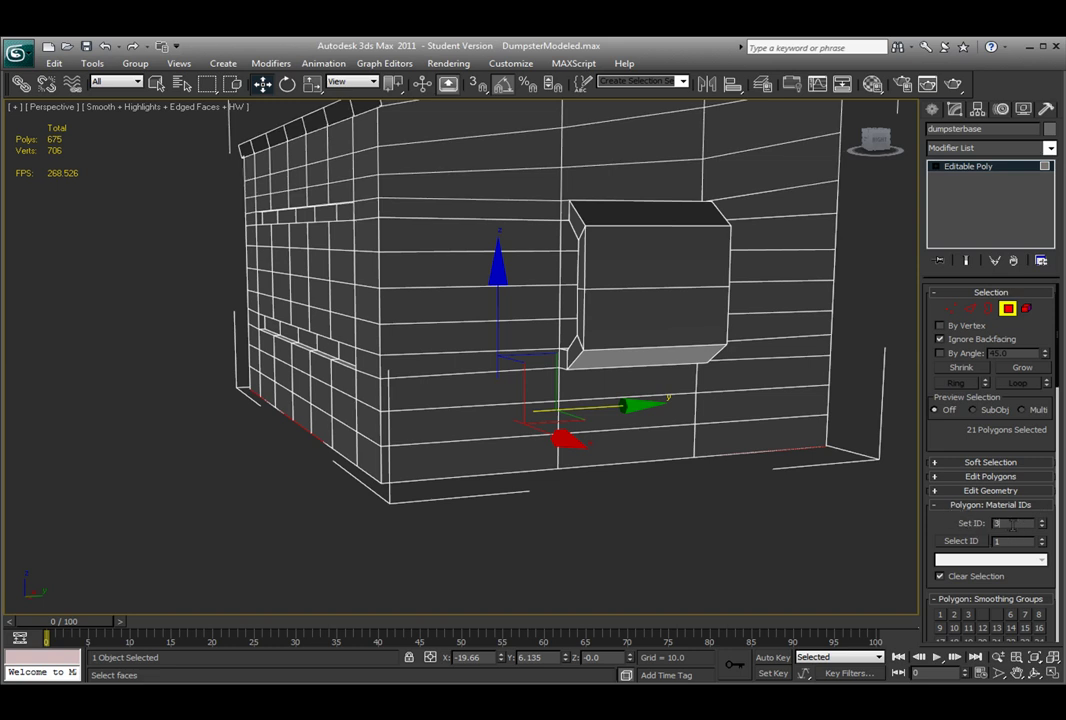
pyautogui.click(582, 497)
# Select the dumpster's back wall polygons from the Left view, excluding the side wall polygons
pyautogui.keyDown('alt'); pyautogui.moveTo(582, 497); pyautogui.dragTo(627, 517, button='middle'); pyautogui.keyUp('alt')
pyautogui.press('l')
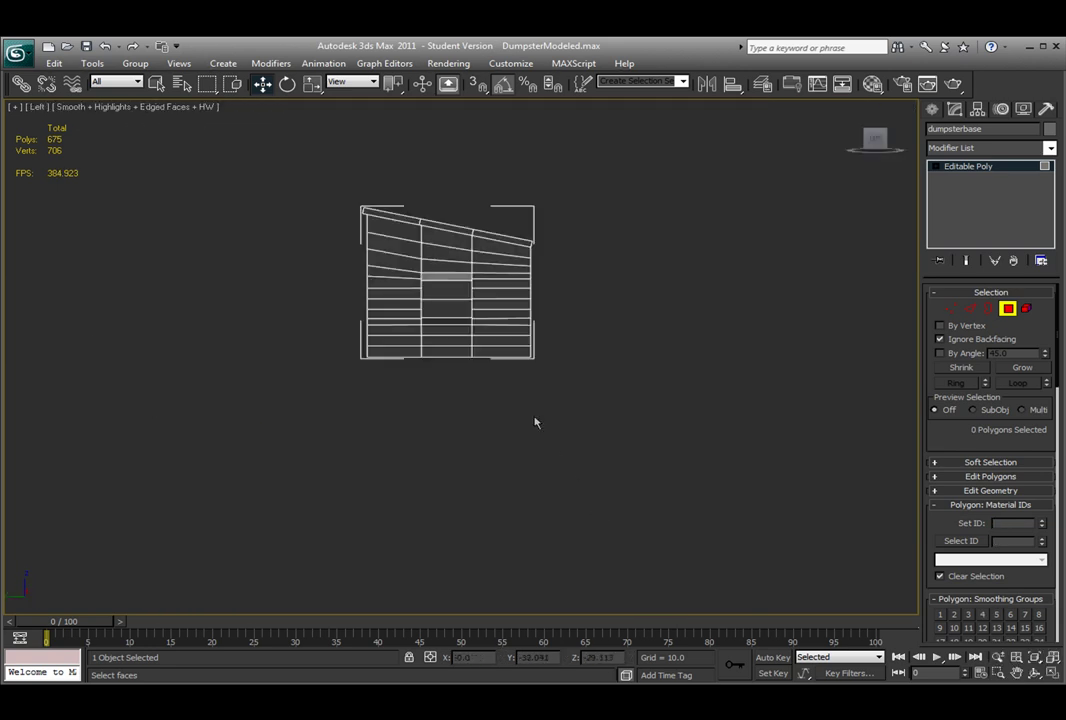
pyautogui.scroll(5, 366, 428)
pyautogui.moveTo(366, 428); pyautogui.dragTo(514, 568, button='middle')
pyautogui.moveTo(458, 585); pyautogui.dragTo(340, 174)
pyautogui.keyDown('alt'); pyautogui.moveTo(517, 568); pyautogui.dragTo(504, 136); pyautogui.keyUp('alt')
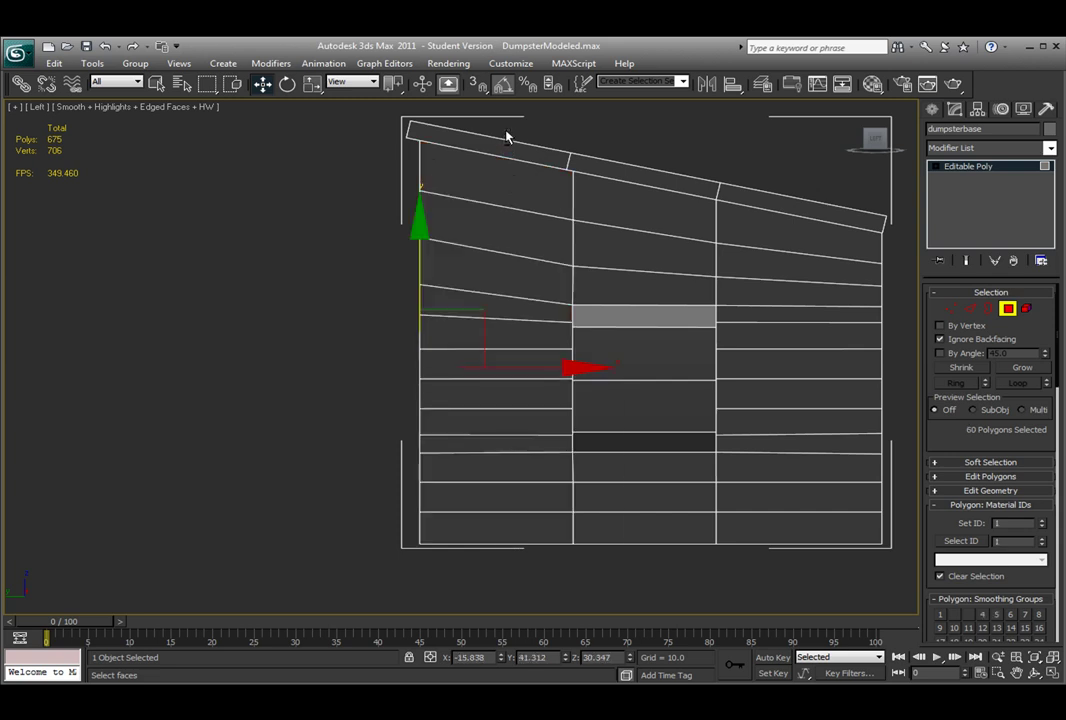
# Add the unselected lower polygons in the back wall's outer column to the selection in the Perspective view
pyautogui.press('p')
pyautogui.press('alt')
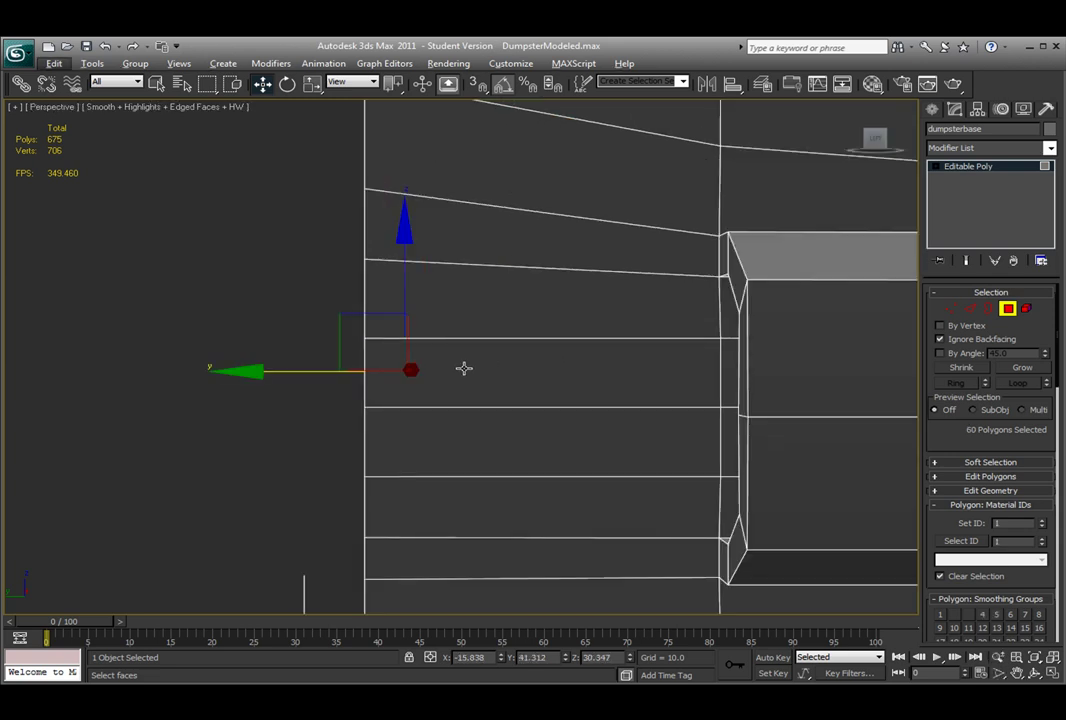
pyautogui.scroll(-5, 464, 368)
pyautogui.keyDown('alt'); pyautogui.moveTo(504, 373); pyautogui.dragTo(585, 373, button='middle'); pyautogui.keyUp('alt')
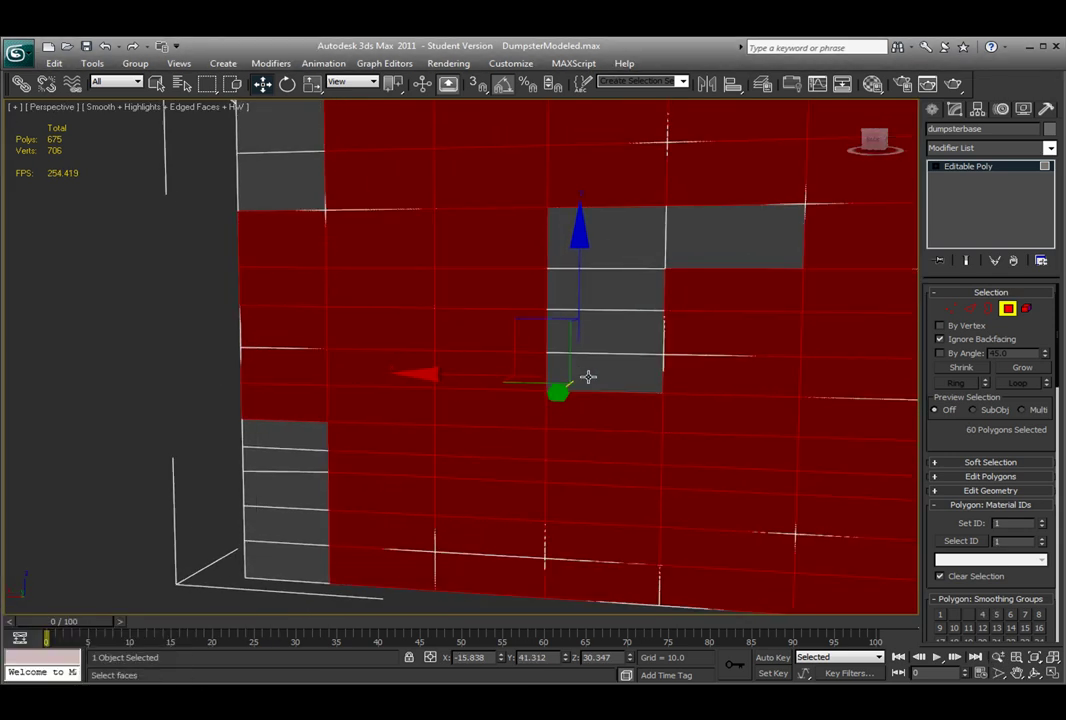
pyautogui.keyDown('ctrl'); pyautogui.click(280, 446); pyautogui.keyUp('ctrl')
pyautogui.keyDown('ctrl'); pyautogui.click(281, 460); pyautogui.keyUp('ctrl')
pyautogui.keyDown('ctrl'); pyautogui.click(289, 489); pyautogui.keyUp('ctrl')
pyautogui.keyDown('ctrl'); pyautogui.click(291, 524); pyautogui.keyUp('ctrl')
pyautogui.keyDown('ctrl'); pyautogui.click(300, 573); pyautogui.keyUp('ctrl')
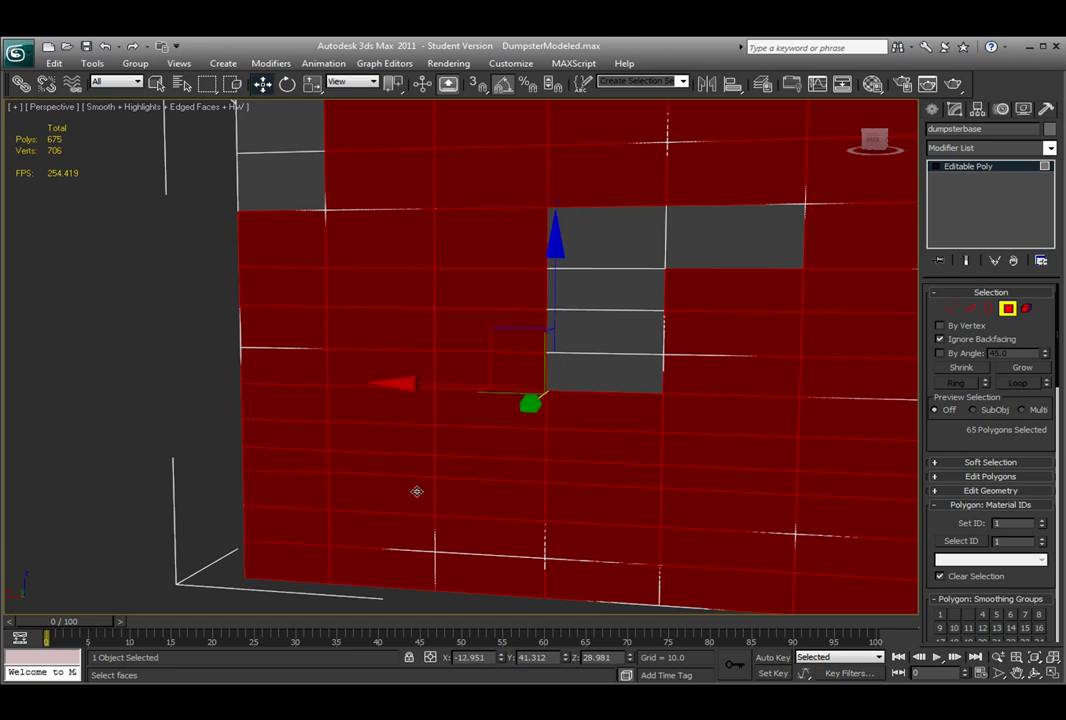
# Add the unselected polygons in the middle of the back wall and near its upper corner to the selection
pyautogui.keyDown('ctrl'); pyautogui.click(628, 365); pyautogui.keyUp('ctrl')
pyautogui.keyDown('ctrl'); pyautogui.click(625, 334); pyautogui.keyUp('ctrl')
pyautogui.keyDown('ctrl'); pyautogui.click(638, 300); pyautogui.keyUp('ctrl')
pyautogui.keyDown('ctrl'); pyautogui.click(642, 250); pyautogui.keyUp('ctrl')
pyautogui.keyDown('ctrl'); pyautogui.click(700, 240); pyautogui.keyUp('ctrl')
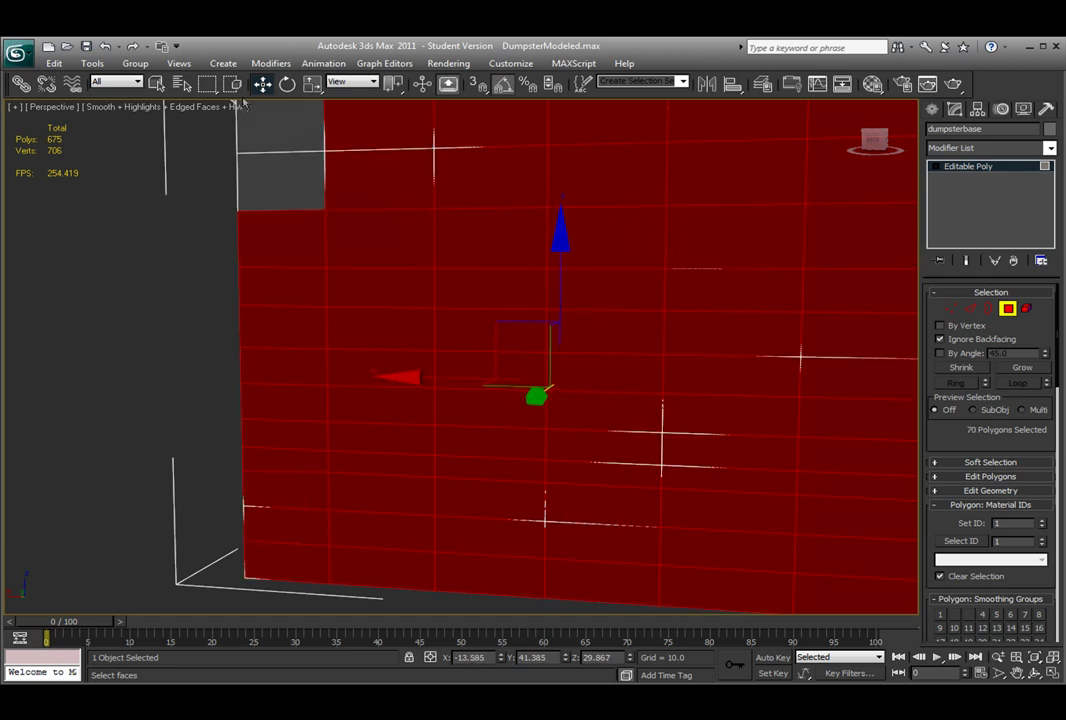
pyautogui.keyDown('ctrl'); pyautogui.click(294, 175); pyautogui.keyUp('ctrl')
pyautogui.keyDown('alt'); pyautogui.moveTo(297, 162); pyautogui.dragTo(312, 312, button='middle'); pyautogui.keyUp('alt')
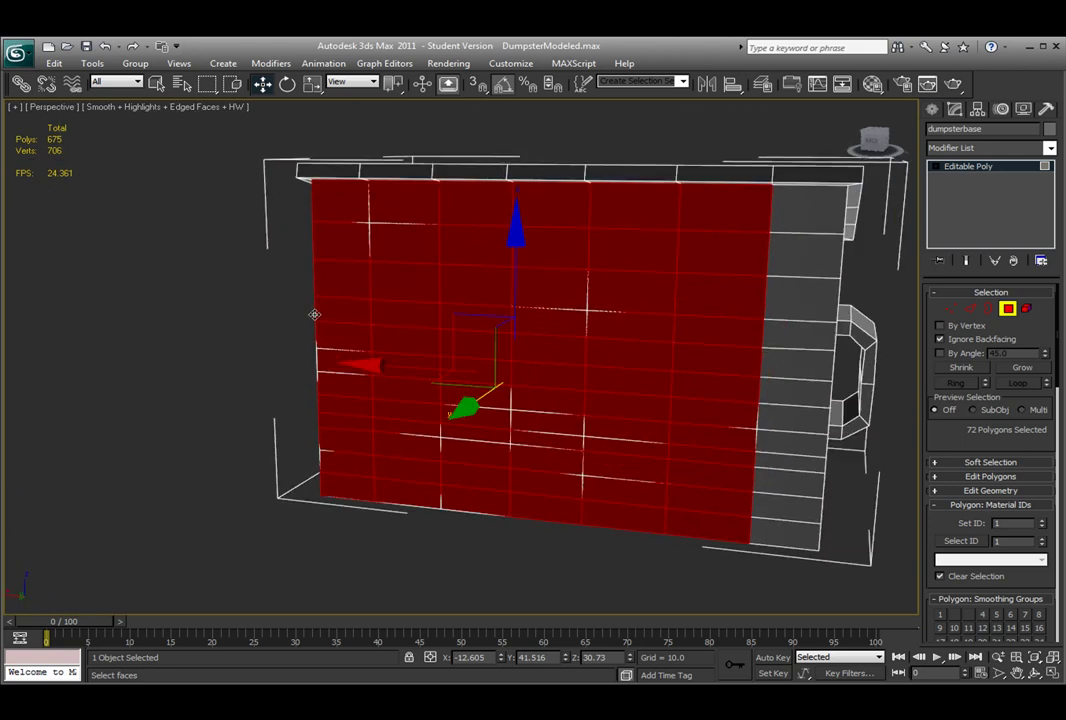
# Add the whole unselected polygon column along the back wall's opposite edge, next to the side pocket, to the selection
pyautogui.keyDown('ctrl'); pyautogui.click(800, 226); pyautogui.keyUp('ctrl')
pyautogui.keyDown('ctrl'); pyautogui.click(790, 260); pyautogui.keyUp('ctrl')
pyautogui.keyDown('ctrl'); pyautogui.click(797, 295); pyautogui.keyUp('ctrl')
pyautogui.keyDown('ctrl'); pyautogui.click(796, 340); pyautogui.keyUp('ctrl')
pyautogui.keyDown('ctrl'); pyautogui.click(797, 375); pyautogui.keyUp('ctrl')
pyautogui.keyDown('ctrl'); pyautogui.click(797, 400); pyautogui.keyUp('ctrl')
pyautogui.keyDown('ctrl'); pyautogui.click(796, 416); pyautogui.keyUp('ctrl')
pyautogui.keyDown('ctrl'); pyautogui.click(795, 448); pyautogui.keyUp('ctrl')
pyautogui.keyDown('ctrl'); pyautogui.click(795, 475); pyautogui.keyUp('ctrl')
pyautogui.keyDown('ctrl'); pyautogui.click(793, 500); pyautogui.keyUp('ctrl')
pyautogui.keyDown('ctrl'); pyautogui.click(792, 515); pyautogui.keyUp('ctrl')
pyautogui.keyDown('ctrl'); pyautogui.click(792, 527); pyautogui.keyUp('ctrl')
# Assign material ID 4 to the selected back wall polygons
pyautogui.click(1017, 524)
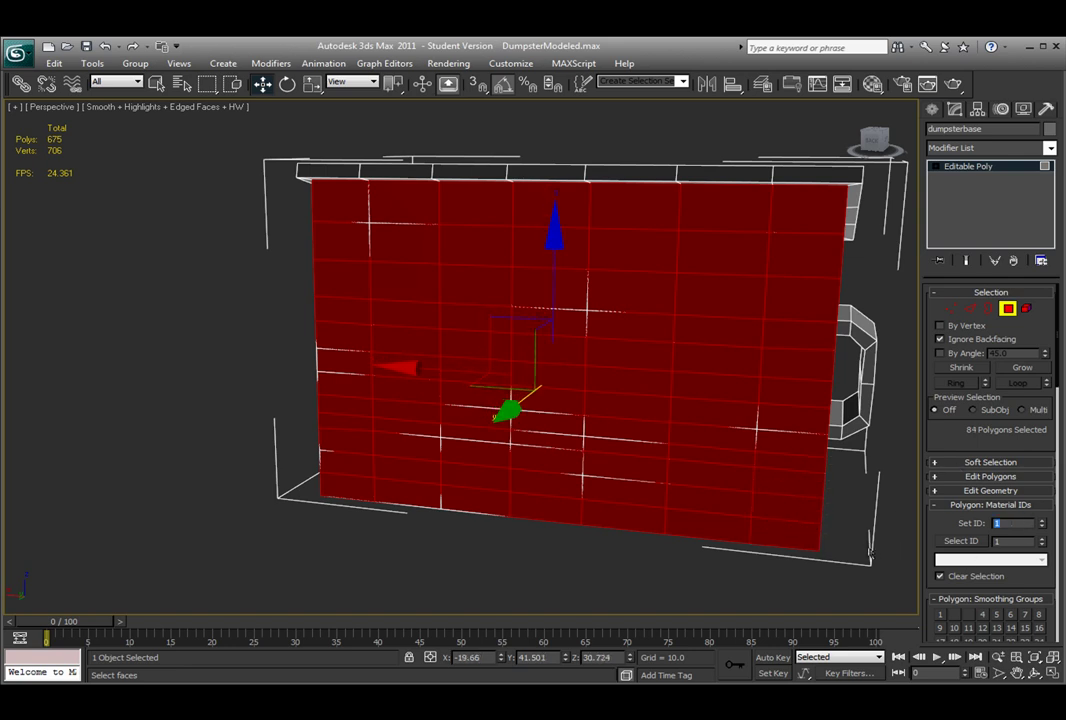
pyautogui.write('4')
pyautogui.press('Return')
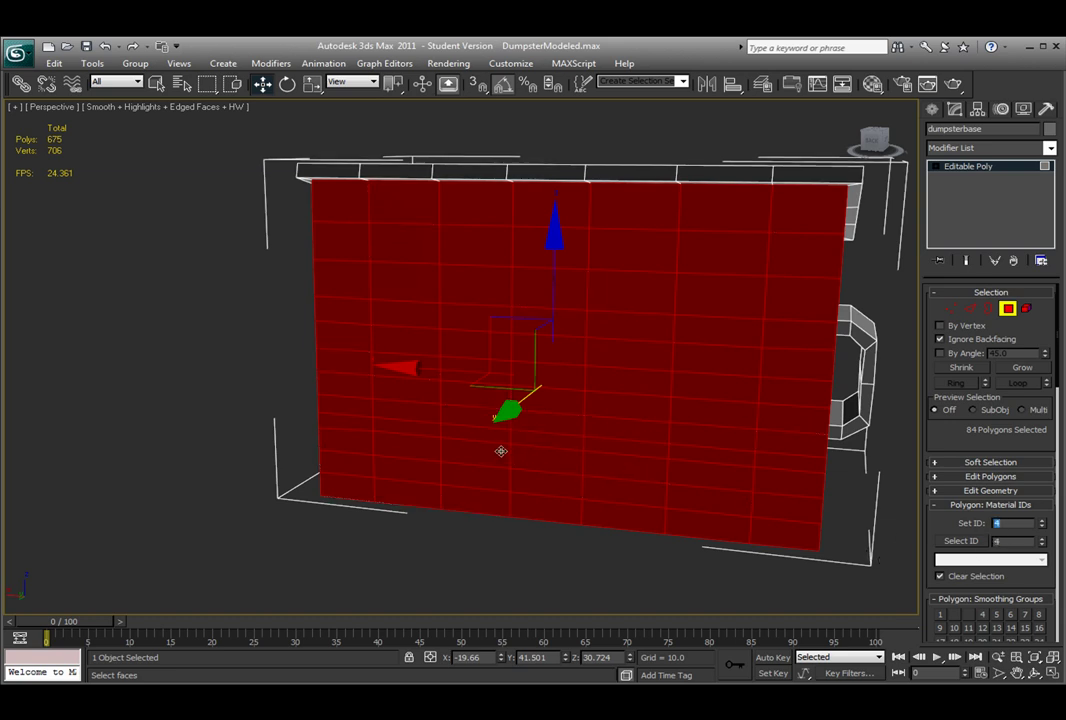
# Examine the dumpster's front, sides and interior from several angles to review how the faces are divided
pyautogui.keyDown('alt'); pyautogui.moveTo(398, 424); pyautogui.dragTo(668, 380, button='middle'); pyautogui.keyUp('alt')
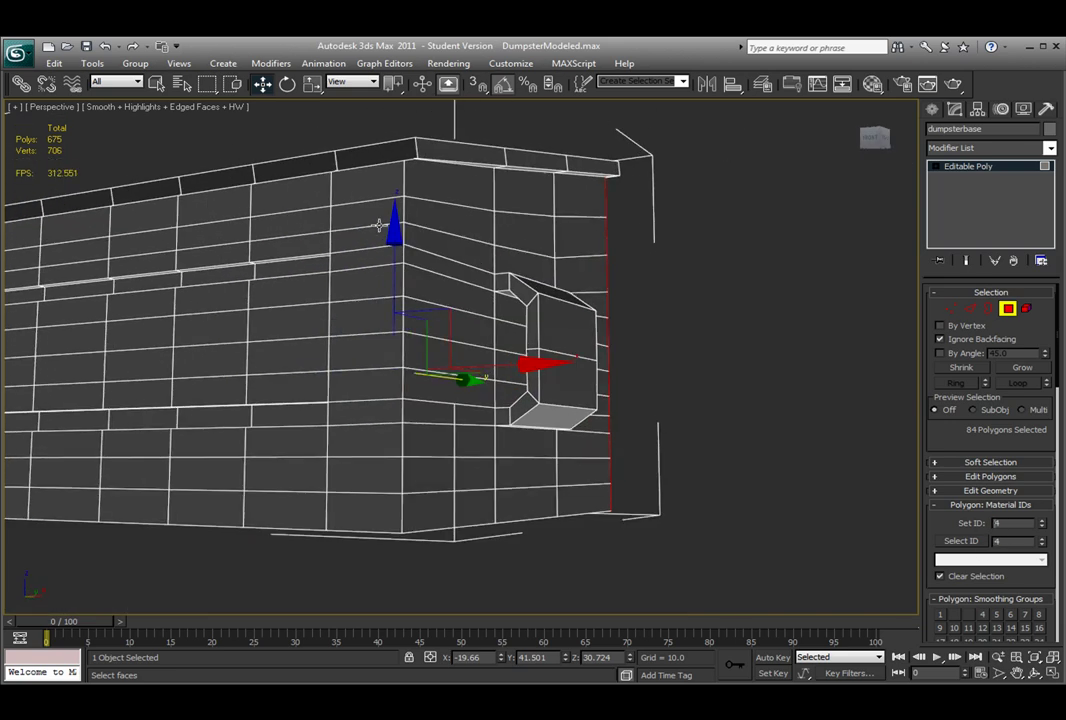
pyautogui.moveTo(358, 330); pyautogui.dragTo(553, 345, button='middle')
pyautogui.moveTo(500, 345); pyautogui.dragTo(494, 351, button='middle')
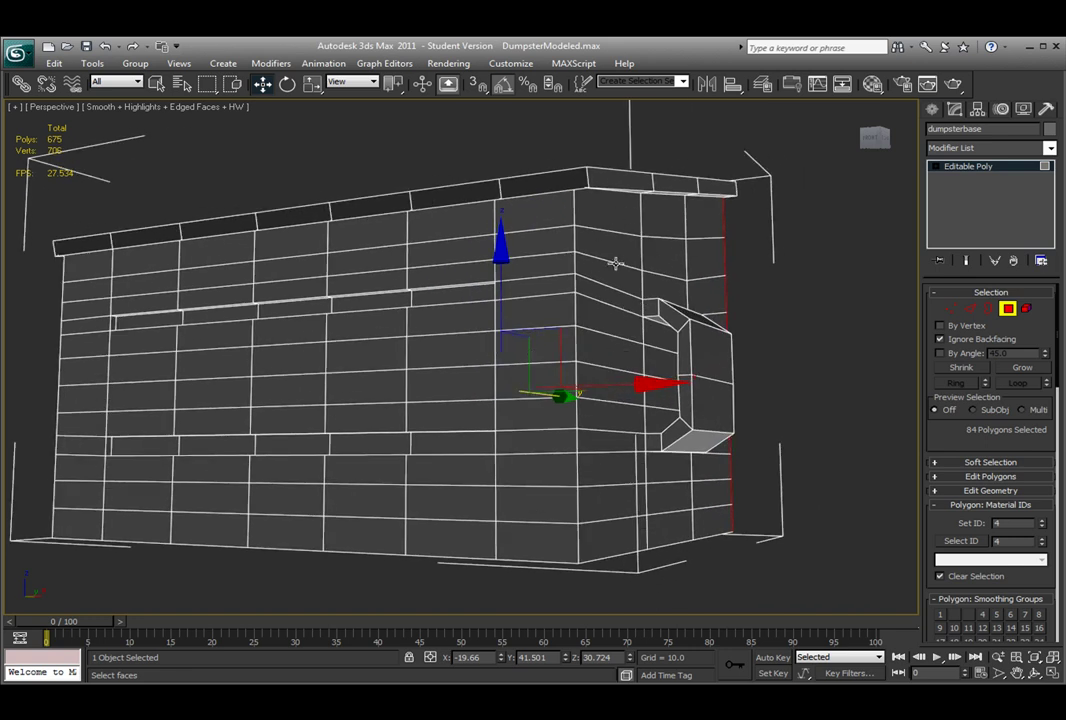
pyautogui.keyDown('alt'); pyautogui.moveTo(627, 461); pyautogui.dragTo(385, 290, button='middle'); pyautogui.keyUp('alt')
pyautogui.keyDown('alt'); pyautogui.moveTo(323, 381); pyautogui.dragTo(281, 381, button='middle'); pyautogui.keyUp('alt')
pyautogui.keyDown('alt'); pyautogui.moveTo(823, 385); pyautogui.dragTo(806, 388, button='middle'); pyautogui.keyUp('alt')
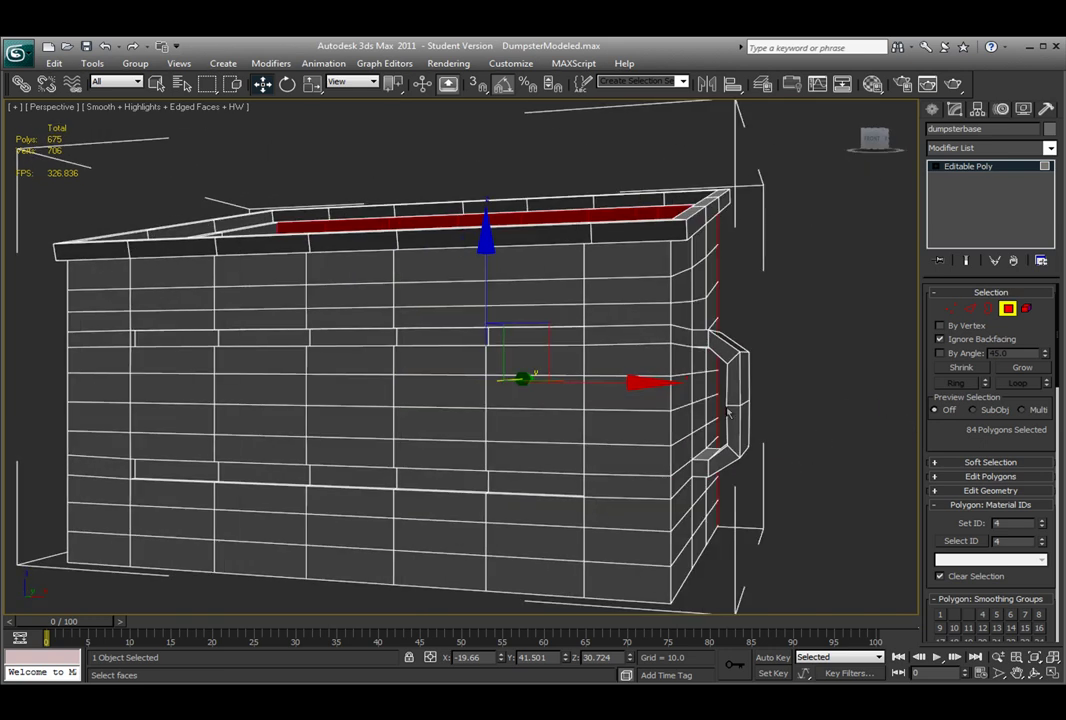
pyautogui.keyDown('alt'); pyautogui.moveTo(109, 373); pyautogui.dragTo(341, 293, button='middle'); pyautogui.keyUp('alt')
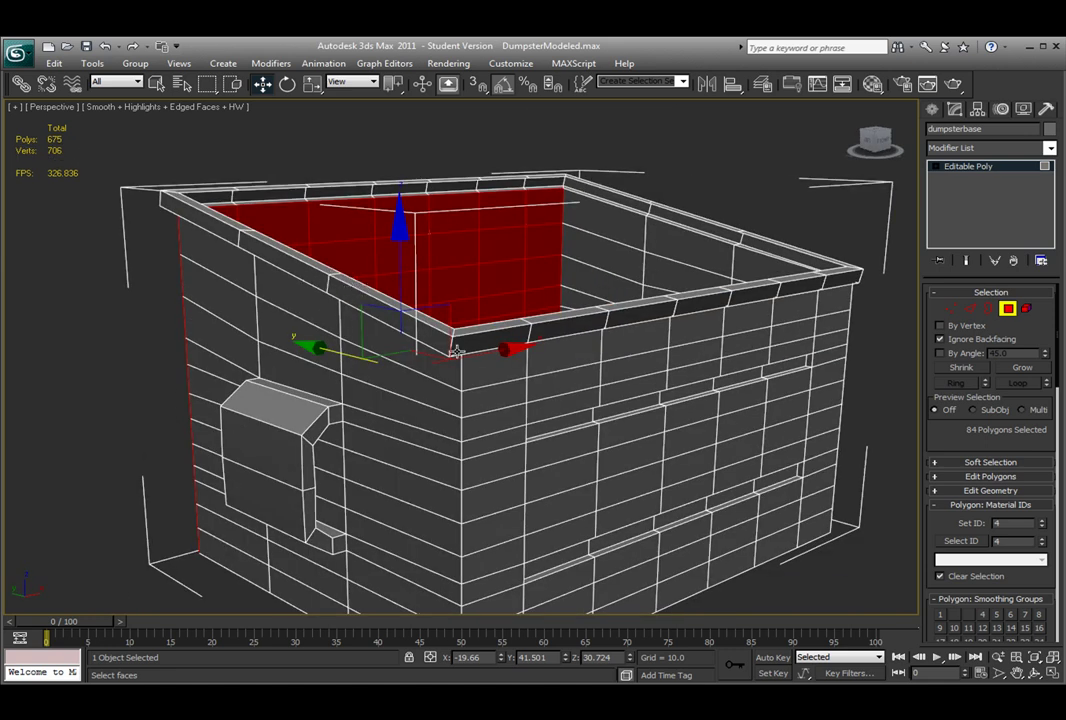
pyautogui.keyDown('alt'); pyautogui.moveTo(541, 327); pyautogui.dragTo(538, 262, button='middle'); pyautogui.keyUp('alt')
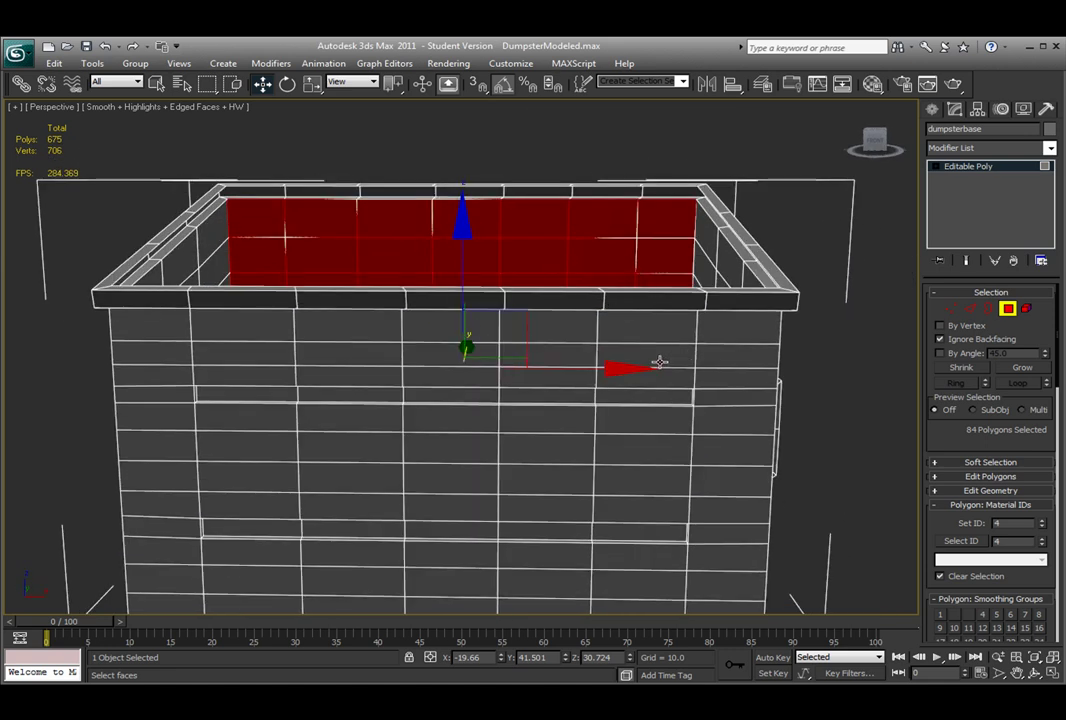
pyautogui.keyDown('alt'); pyautogui.moveTo(659, 364); pyautogui.dragTo(619, 369, button='middle'); pyautogui.keyUp('alt')
pyautogui.keyDown('alt'); pyautogui.moveTo(385, 302); pyautogui.dragTo(591, 399, button='middle'); pyautogui.keyUp('alt')
# Clear the polygon selection, leave polygon editing and add an Unwrap UVW modifier to dumpsterbase
pyautogui.click(609, 286)
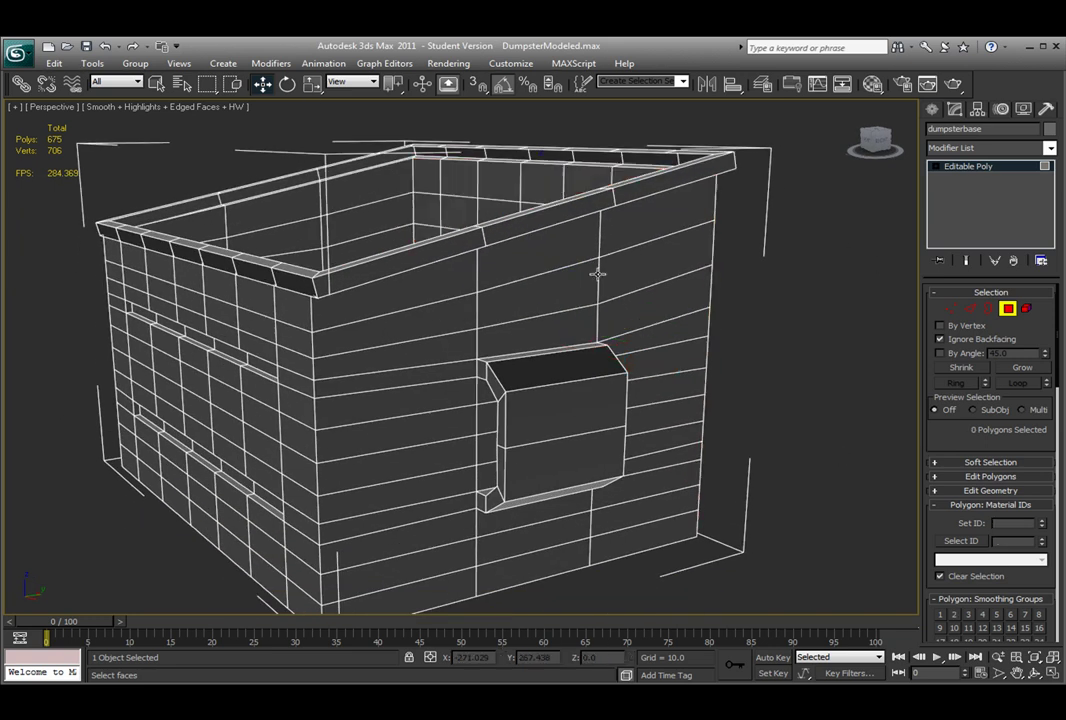
pyautogui.click(1007, 168)
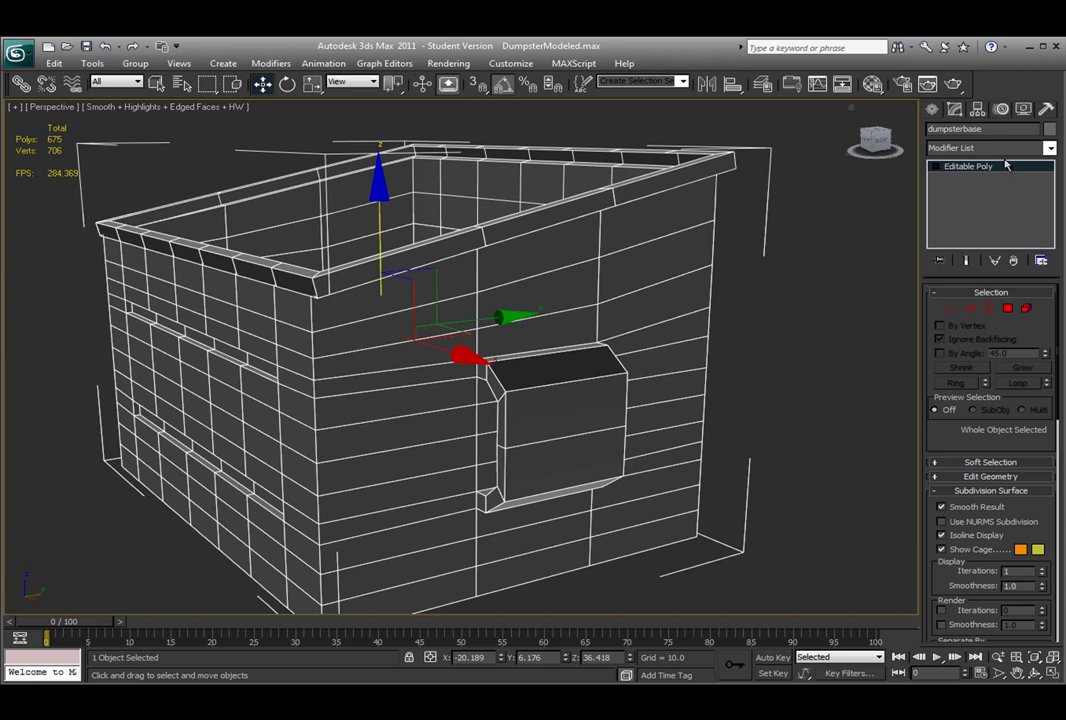
pyautogui.press('4')
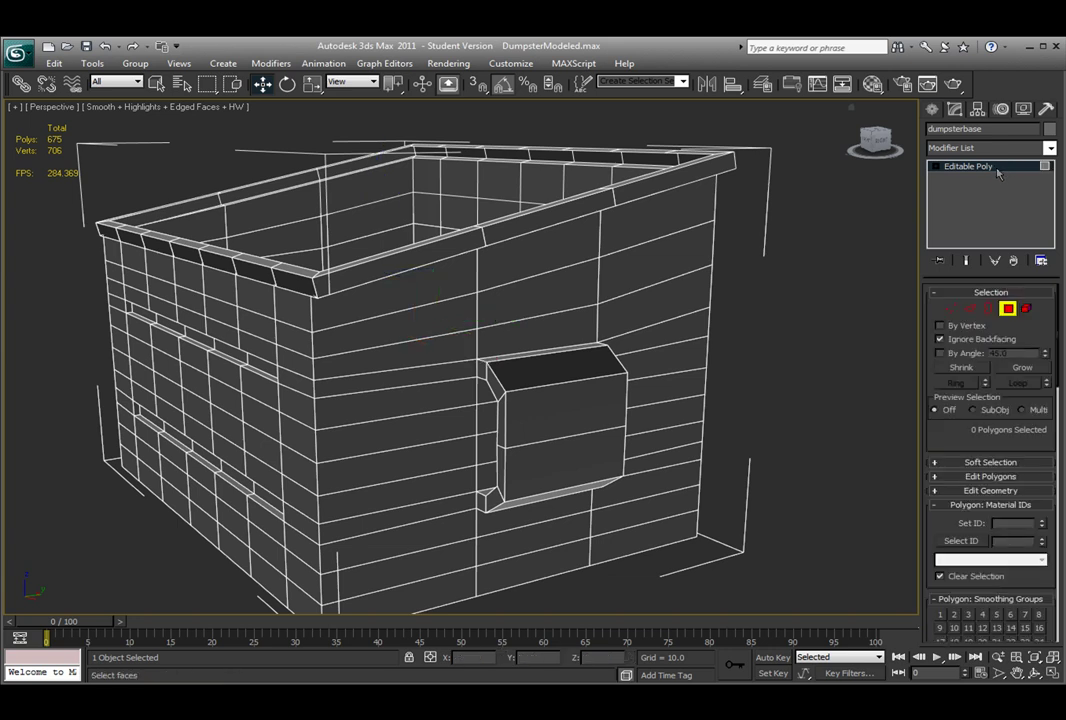
pyautogui.click(997, 170)
pyautogui.click(1050, 148)
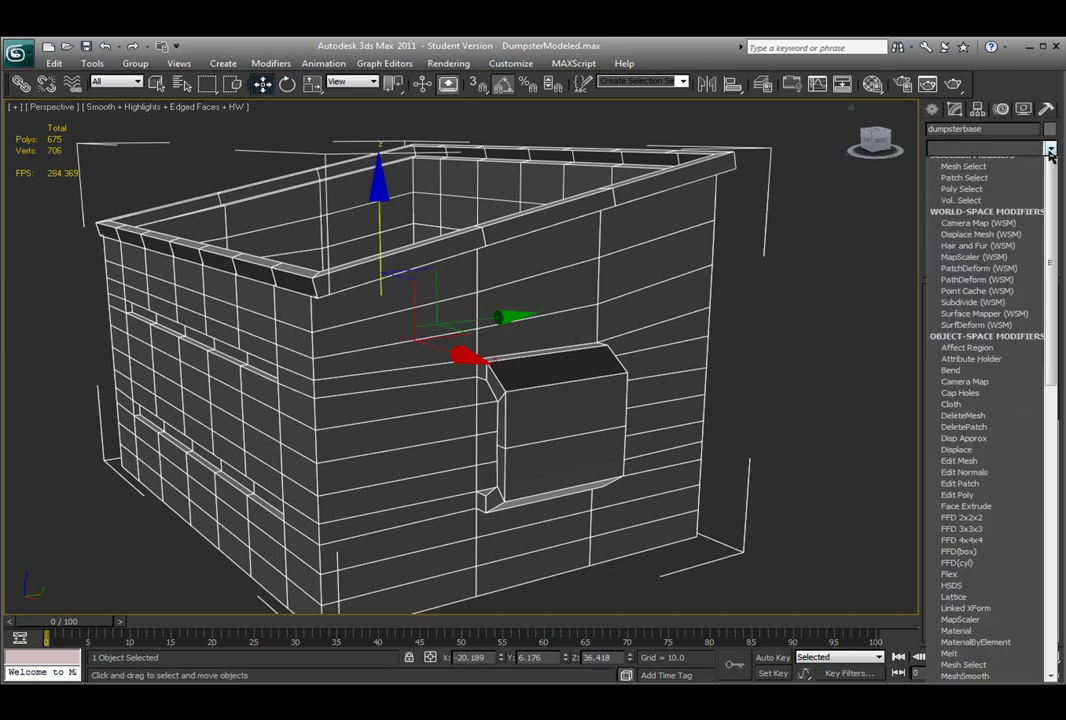
pyautogui.click(1050, 148)
pyautogui.click(1050, 148)
pyautogui.moveTo(1052, 170); pyautogui.dragTo(1052, 471)
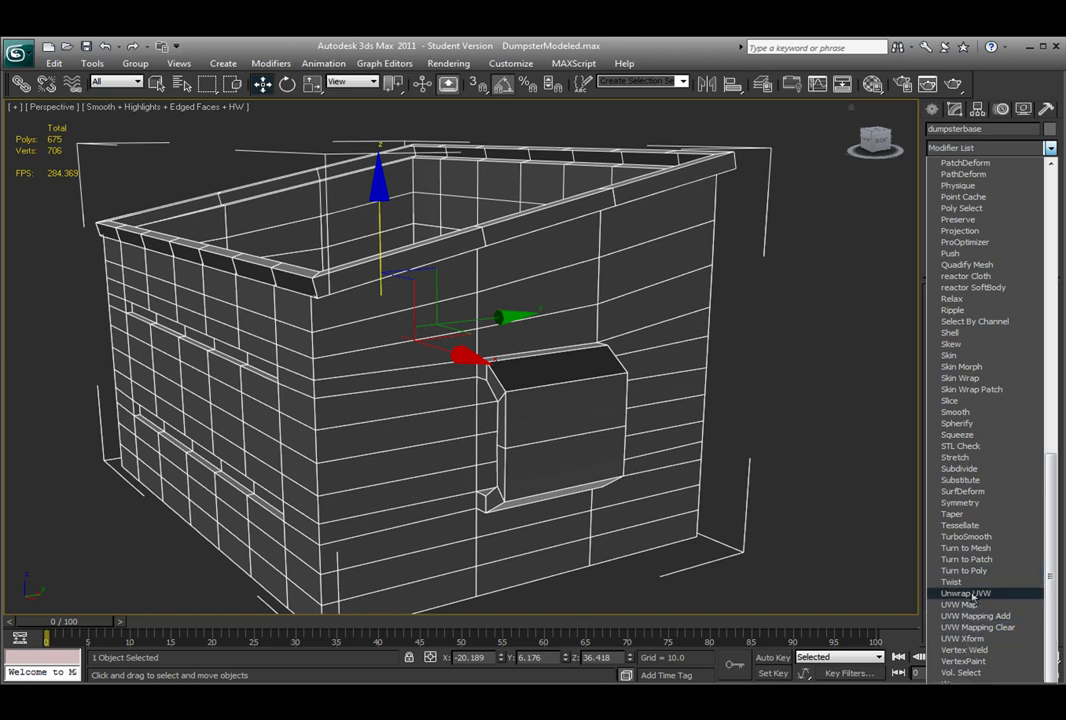
pyautogui.click(966, 594)
# Expand the Unwrap UVW modifier's sub-object levels and activate the Face level
pyautogui.keyDown('alt'); pyautogui.moveTo(703, 428); pyautogui.dragTo(678, 446, button='middle'); pyautogui.keyUp('alt')
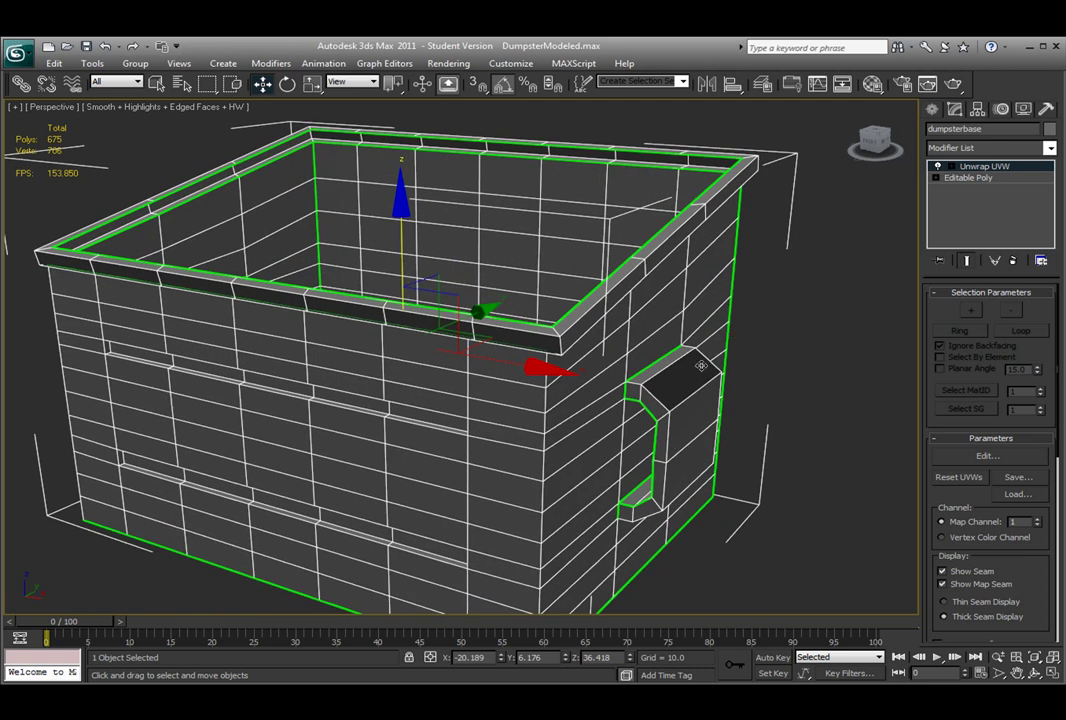
pyautogui.moveTo(948, 318); pyautogui.dragTo(943, 345)
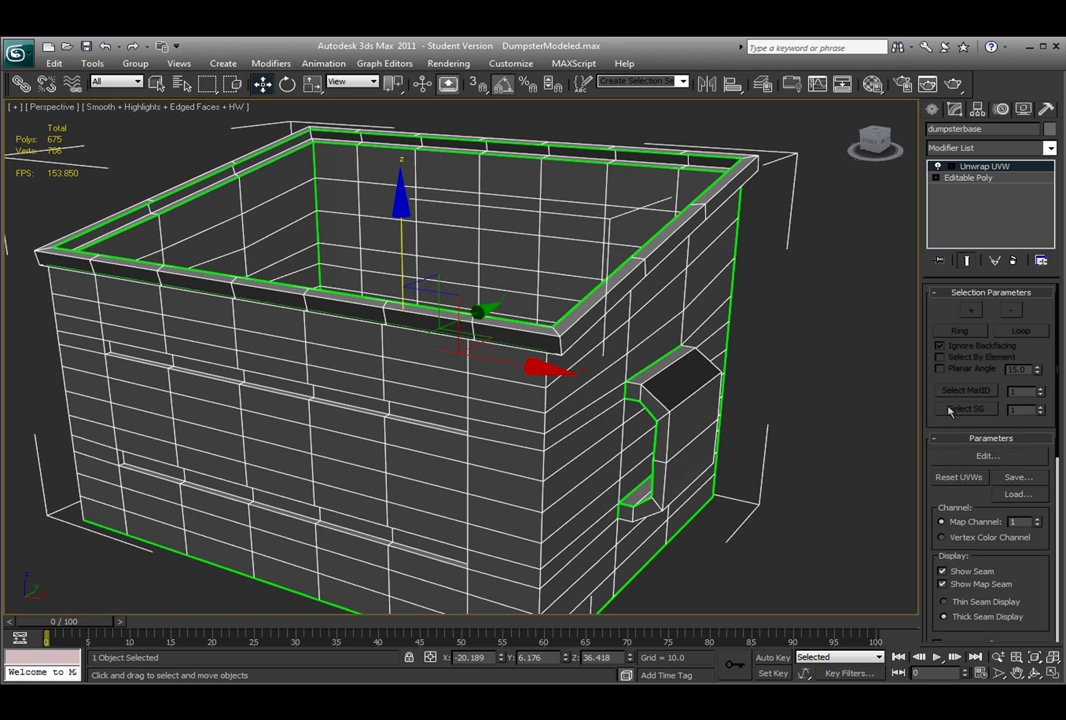
pyautogui.moveTo(930, 425); pyautogui.dragTo(927, 330)
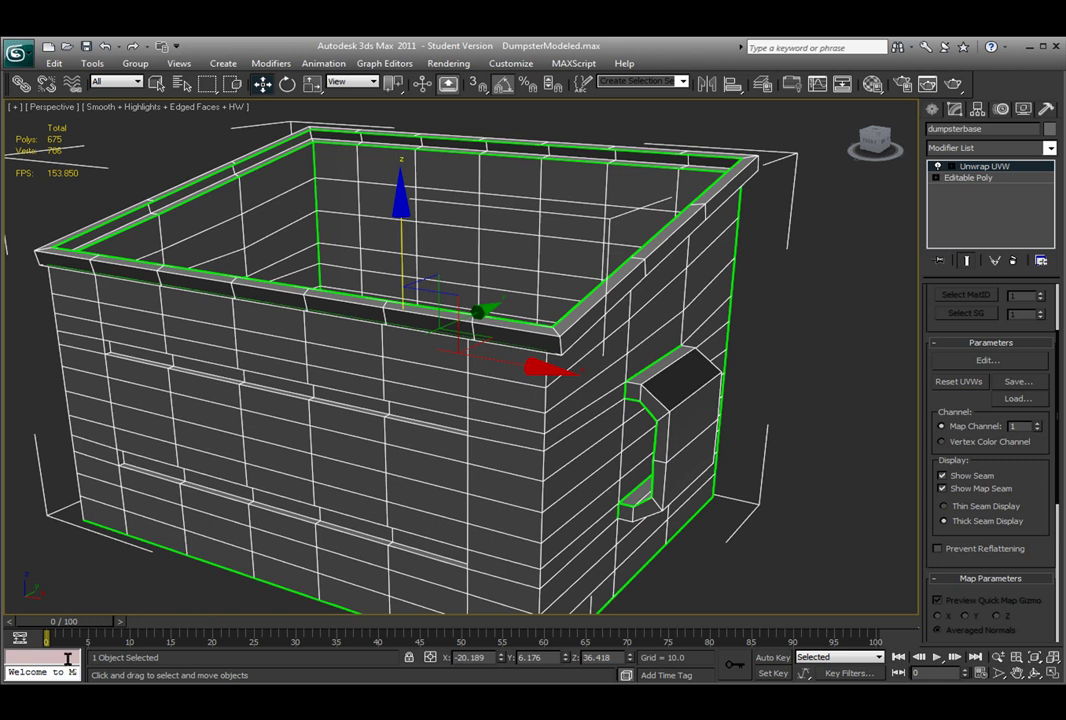
pyautogui.moveTo(927, 330); pyautogui.dragTo(927, 339)
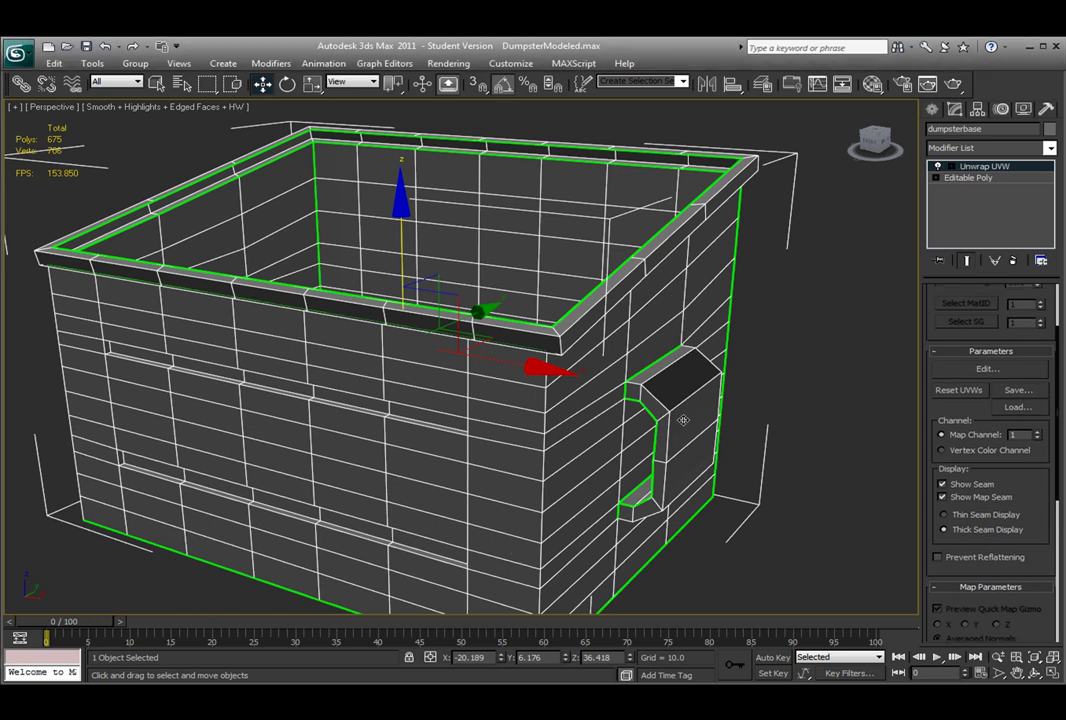
pyautogui.click(951, 167)
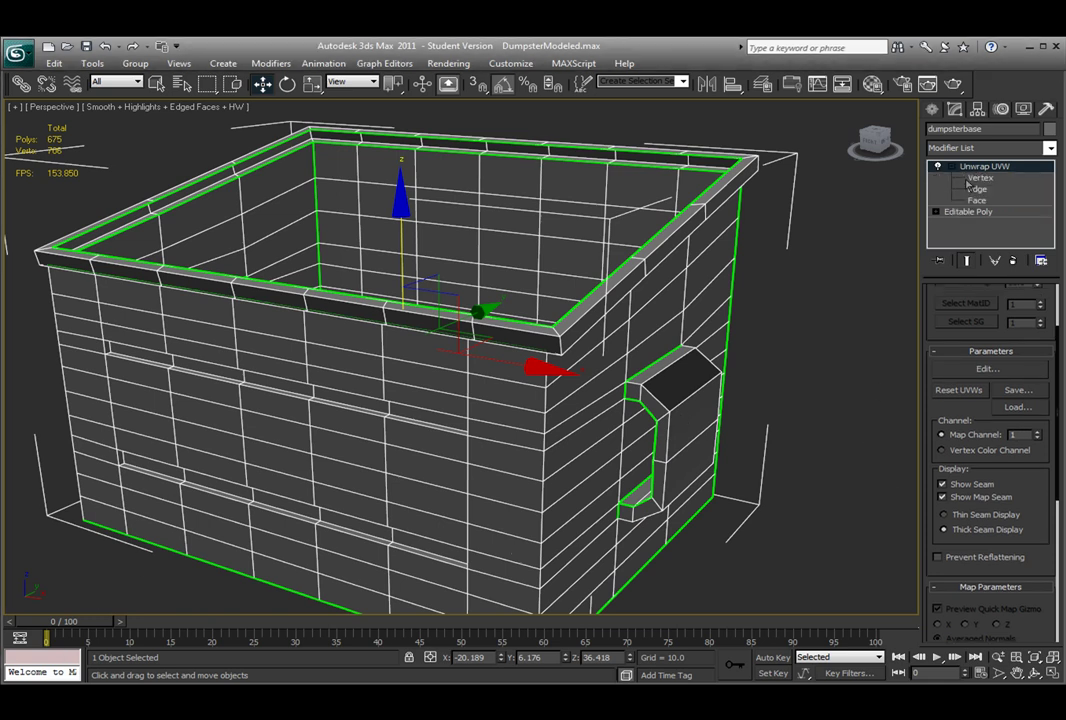
pyautogui.click(953, 168)
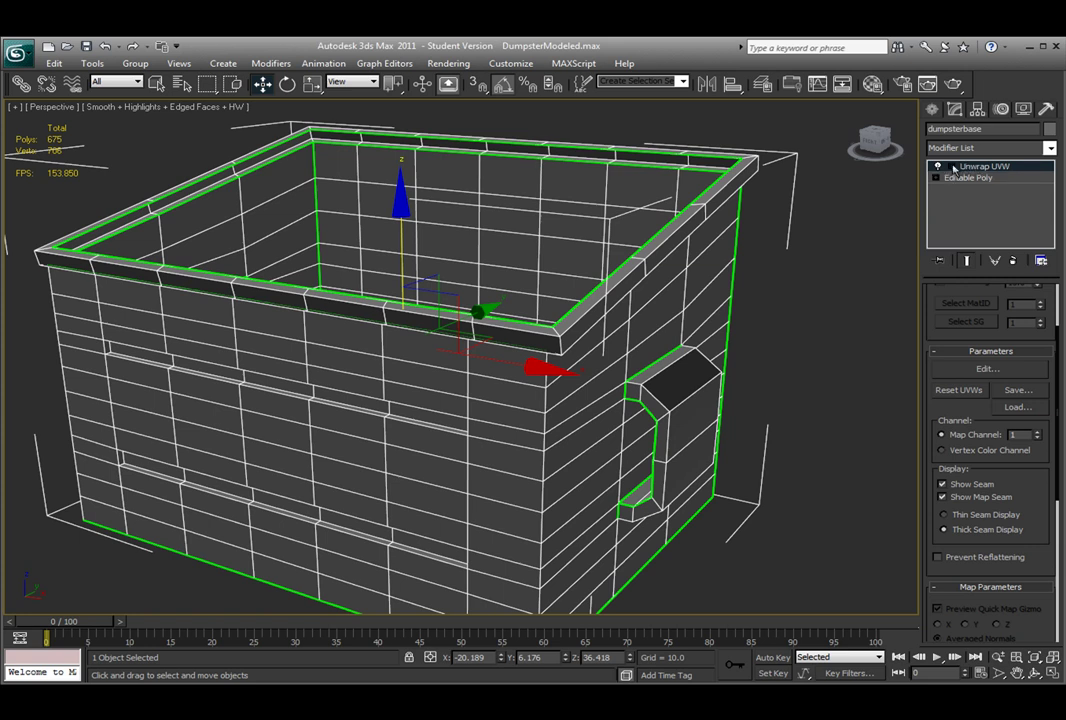
pyautogui.click(953, 168)
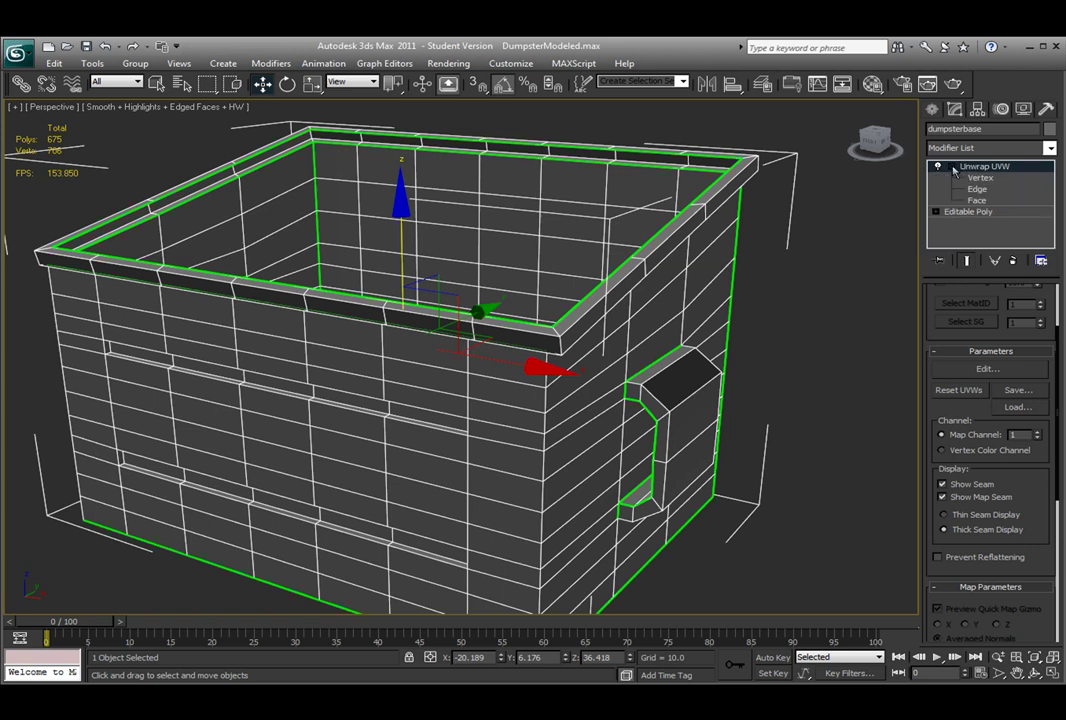
pyautogui.click(977, 200)
pyautogui.click(978, 189)
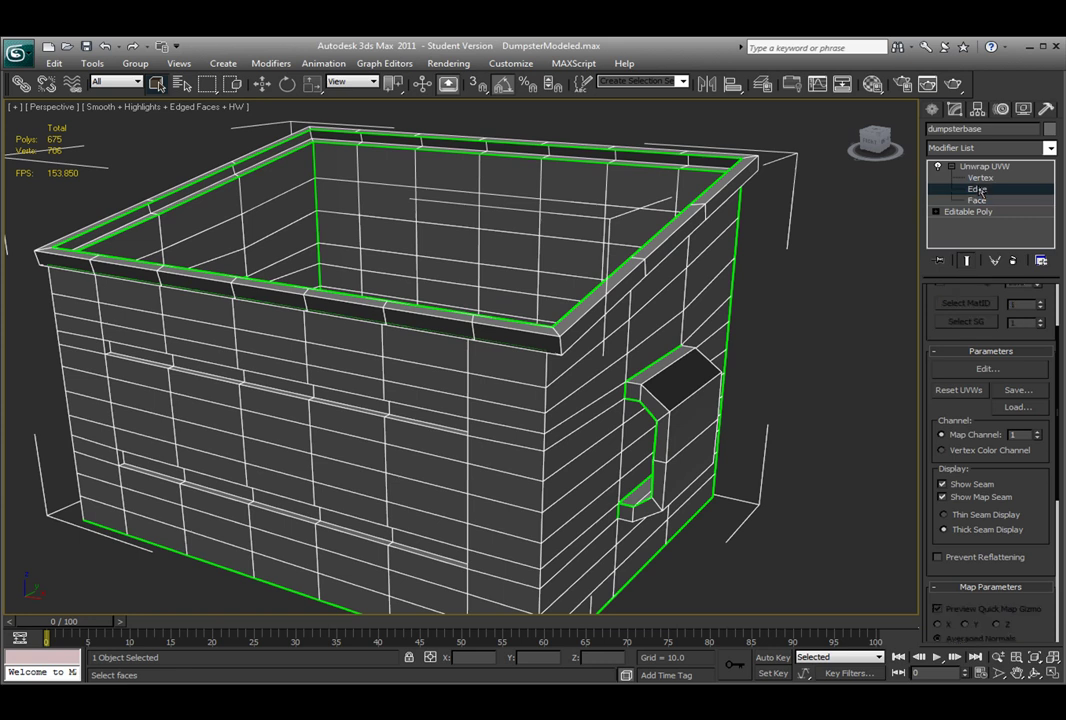
pyautogui.click(981, 178)
pyautogui.click(978, 201)
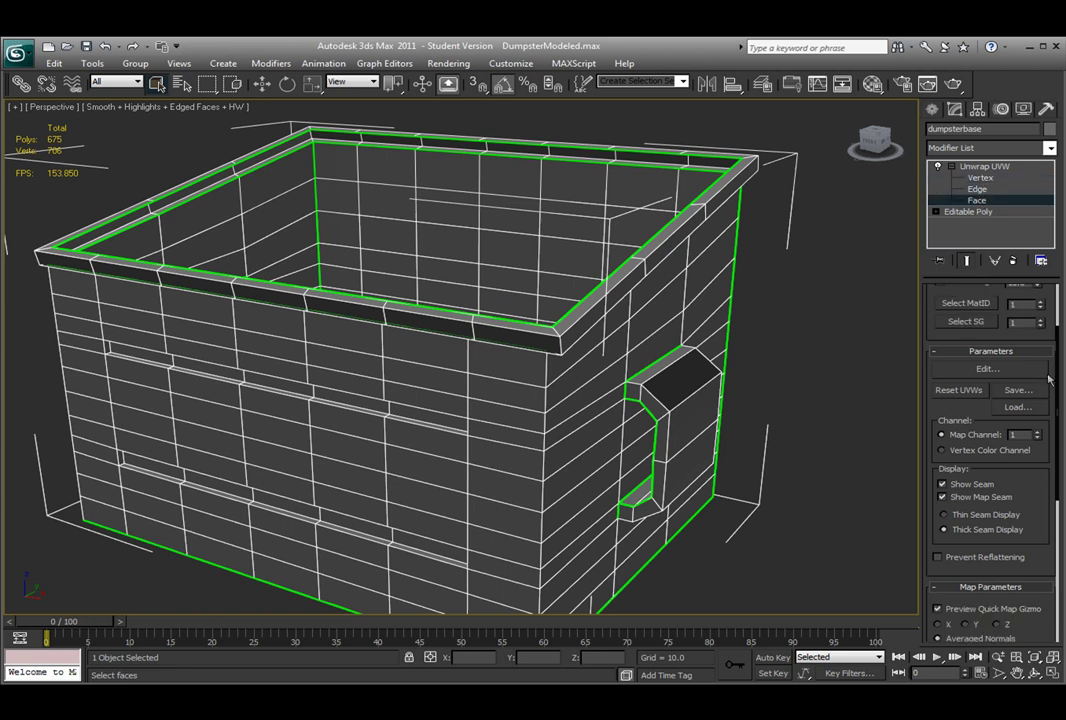
# Select the dumpster's front wall faces by material ID 2
pyautogui.scroll(3, 1050, 310)
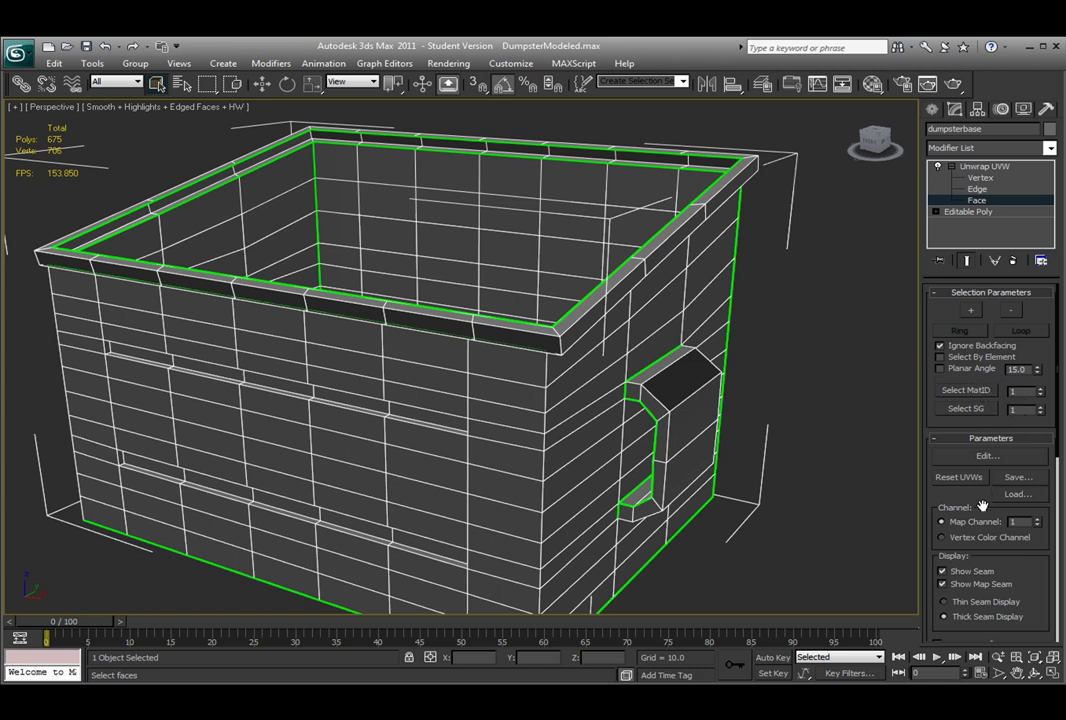
pyautogui.click(1023, 391)
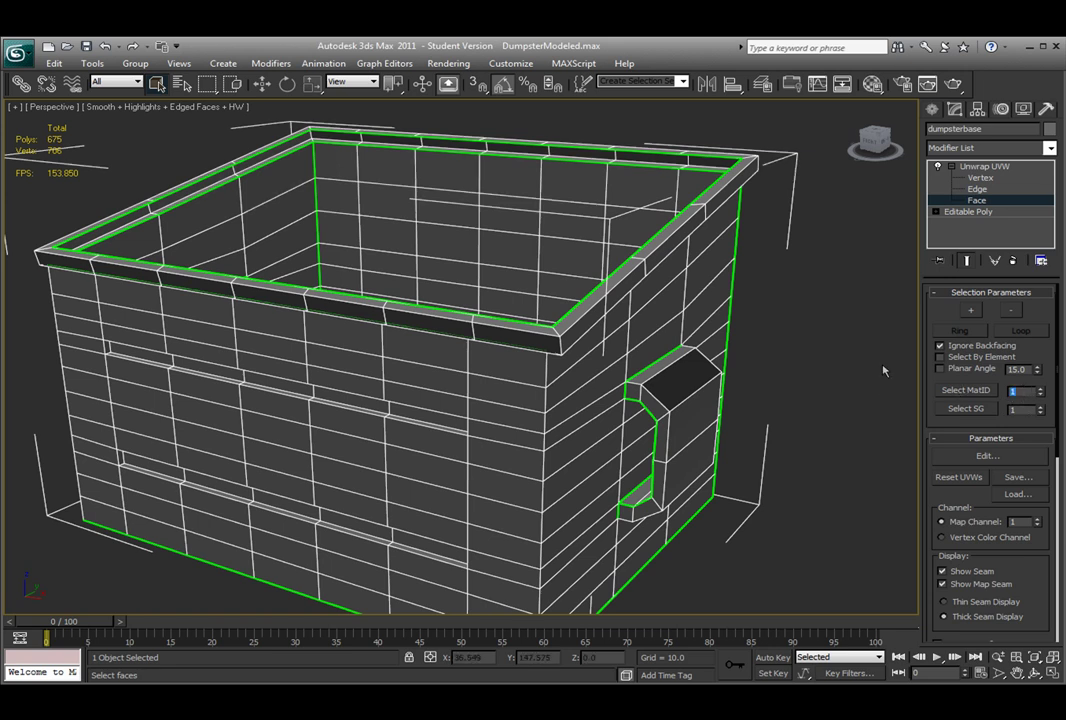
pyautogui.write('2')
pyautogui.click(966, 391)
pyautogui.keyDown('alt'); pyautogui.moveTo(678, 452); pyautogui.dragTo(688, 385, button='middle'); pyautogui.keyUp('alt')
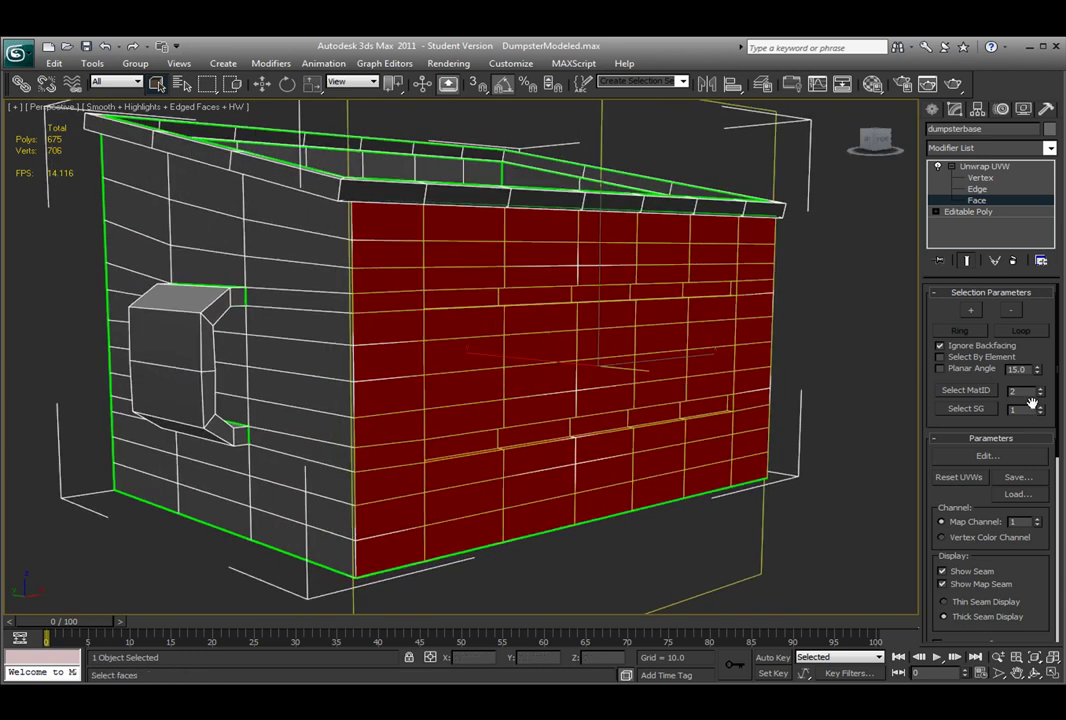
# Check the underside and back wall face groups by selecting material IDs 3 and 4 in turn
pyautogui.click(963, 390)
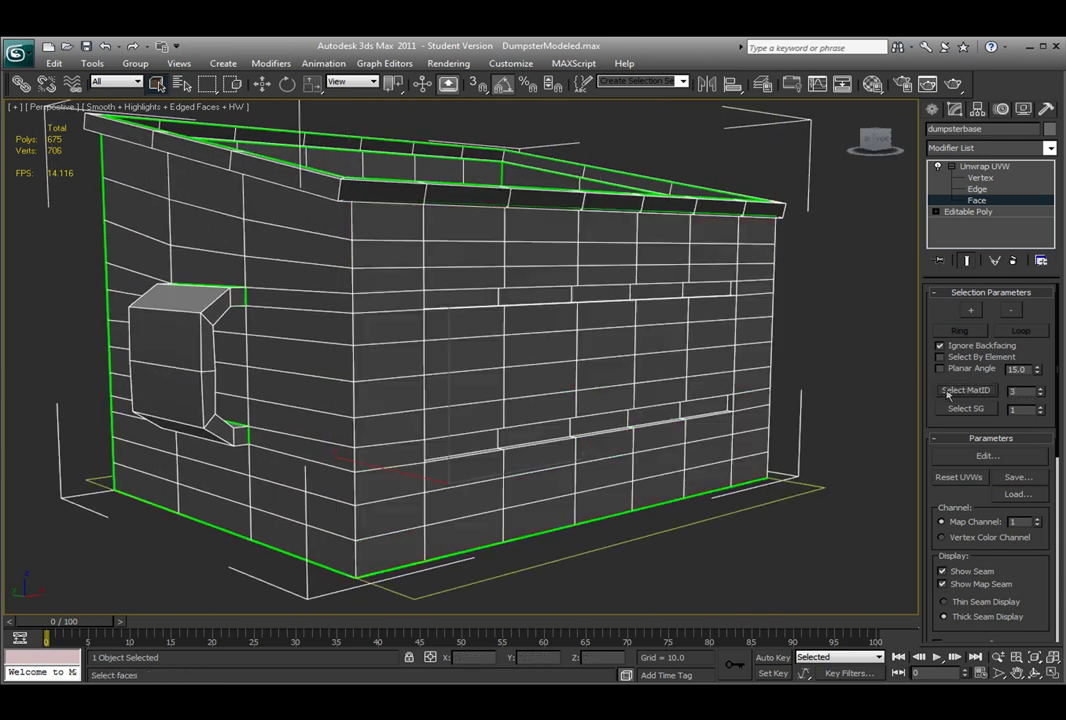
pyautogui.keyDown('alt'); pyautogui.moveTo(685, 362); pyautogui.dragTo(660, 320, button='middle'); pyautogui.keyUp('alt')
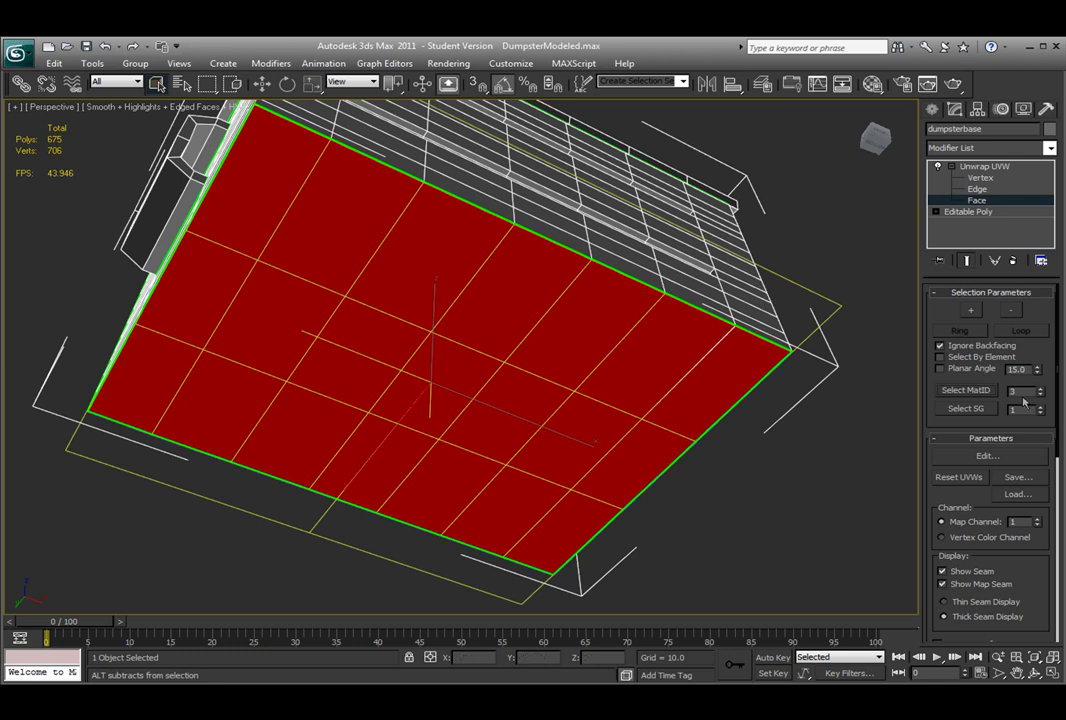
pyautogui.click(965, 390)
pyautogui.keyDown('alt'); pyautogui.moveTo(664, 376); pyautogui.dragTo(369, 209, button='middle'); pyautogui.keyUp('alt')
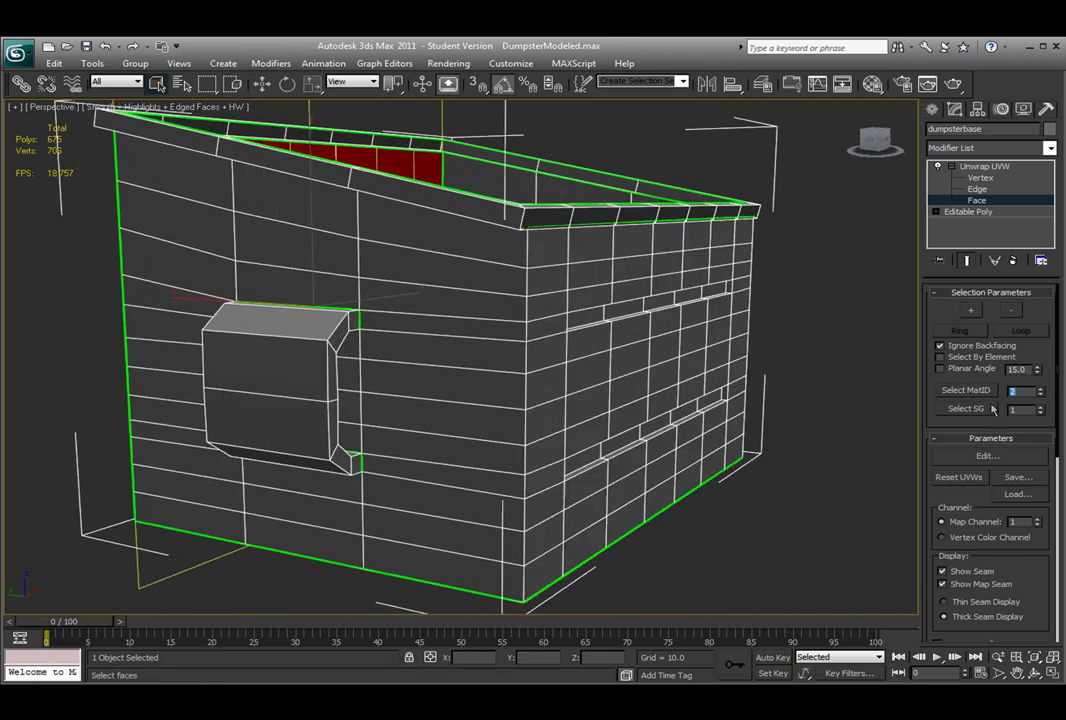
# Select the material ID 2 faces on the front wall again for mapping
pyautogui.press('Return')
pyautogui.keyDown('alt'); pyautogui.moveTo(764, 386); pyautogui.dragTo(897, 408, button='middle'); pyautogui.keyUp('alt')
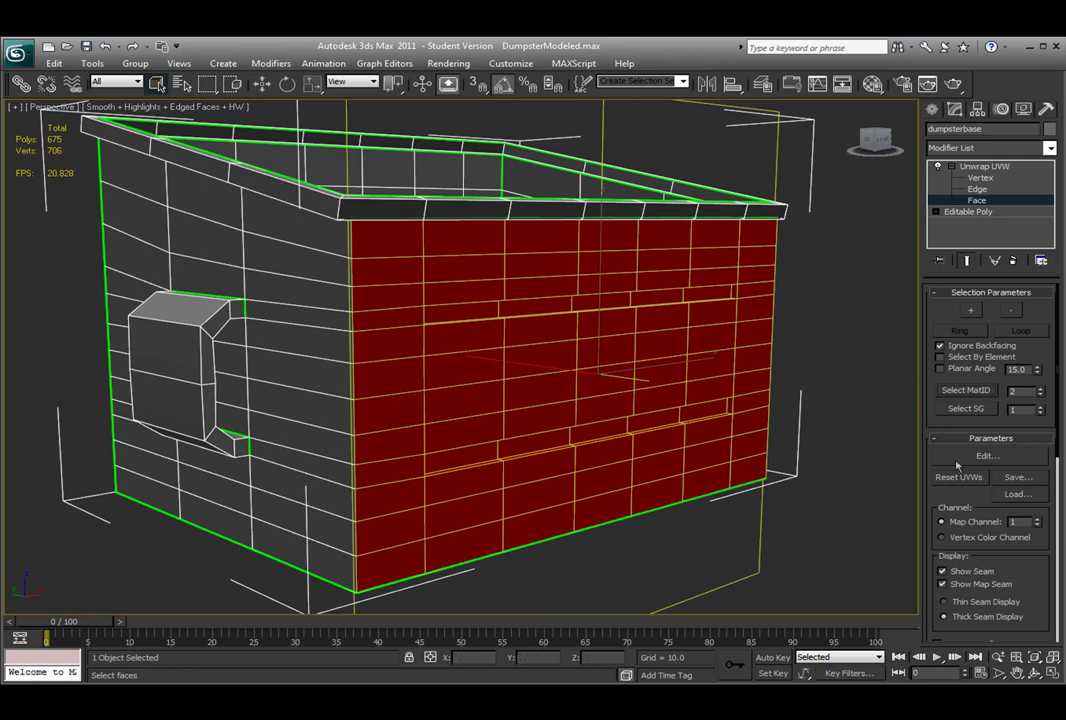
pyautogui.moveTo(945, 426); pyautogui.dragTo(973, 86)
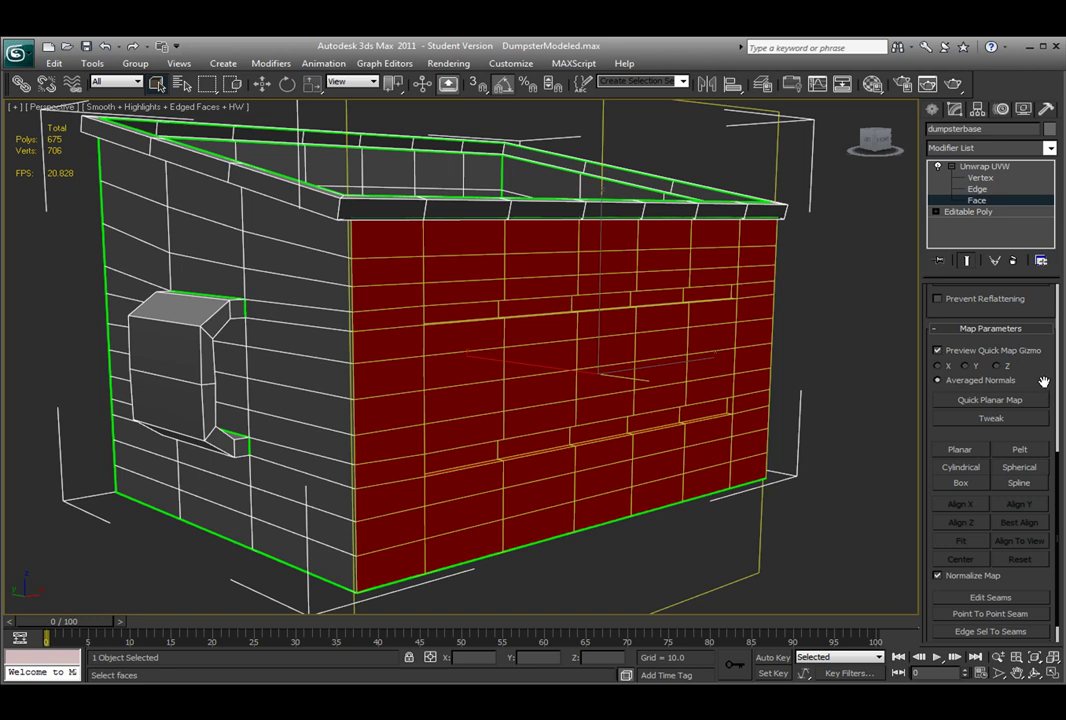
pyautogui.moveTo(1043, 381); pyautogui.dragTo(1046, 364)
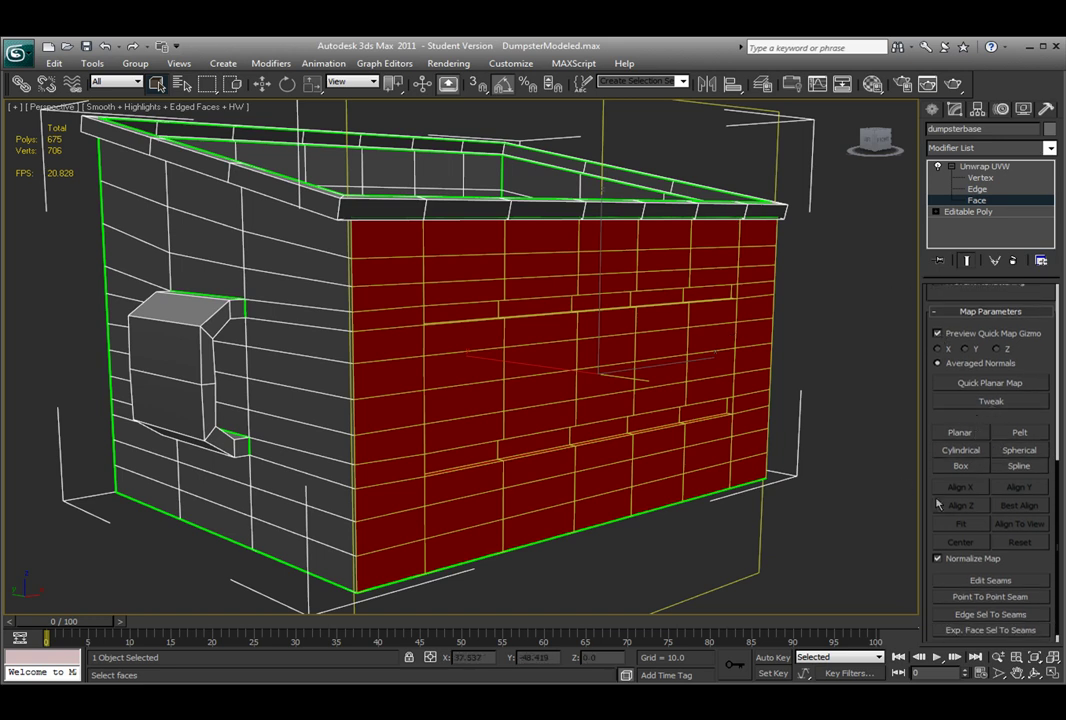
# Apply a Quick Planar Map along the Y axis to the selected front wall faces
pyautogui.keyDown('alt'); pyautogui.moveTo(612, 266); pyautogui.dragTo(493, 212, button='middle'); pyautogui.keyUp('alt')
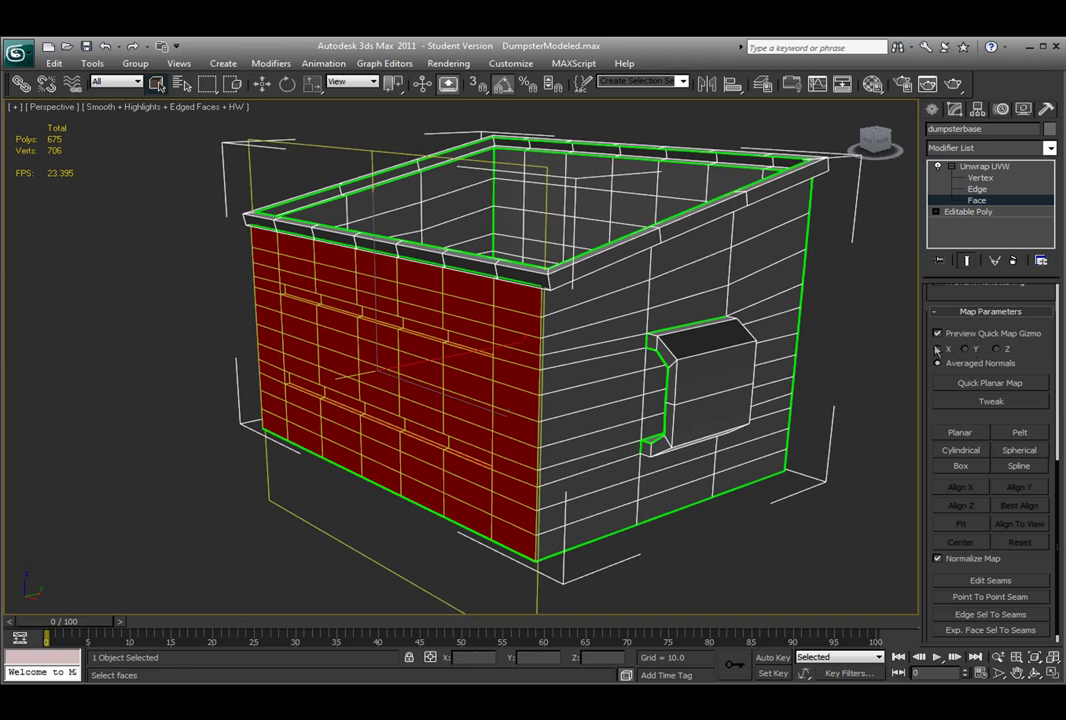
pyautogui.click(938, 349)
pyautogui.click(967, 350)
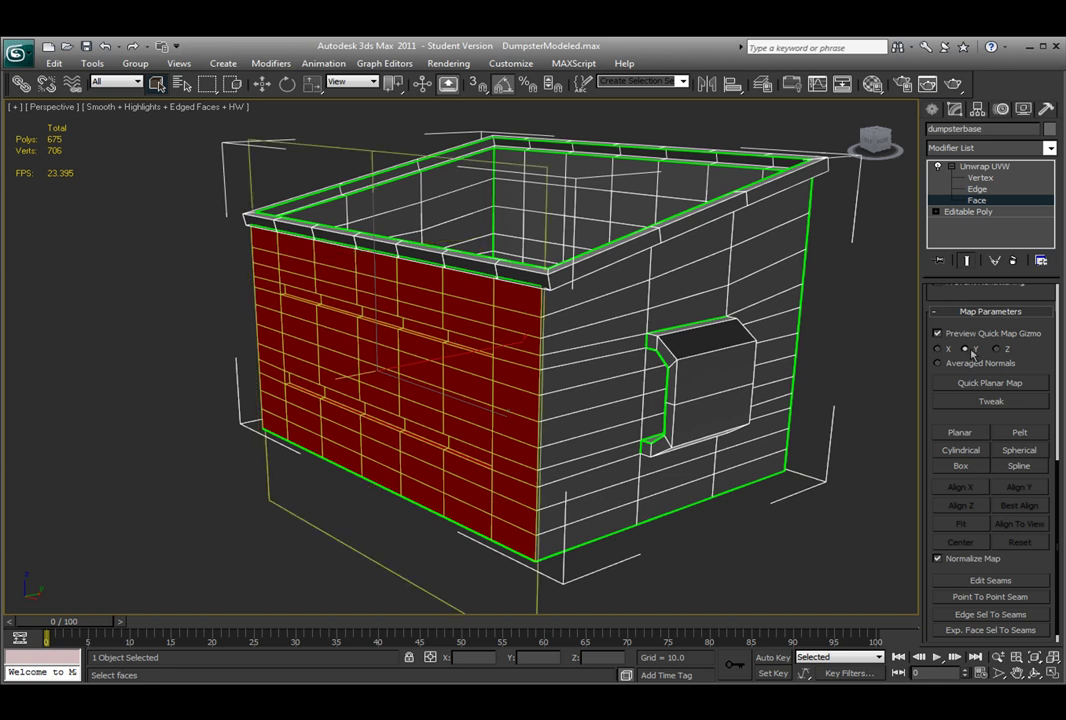
pyautogui.click(995, 349)
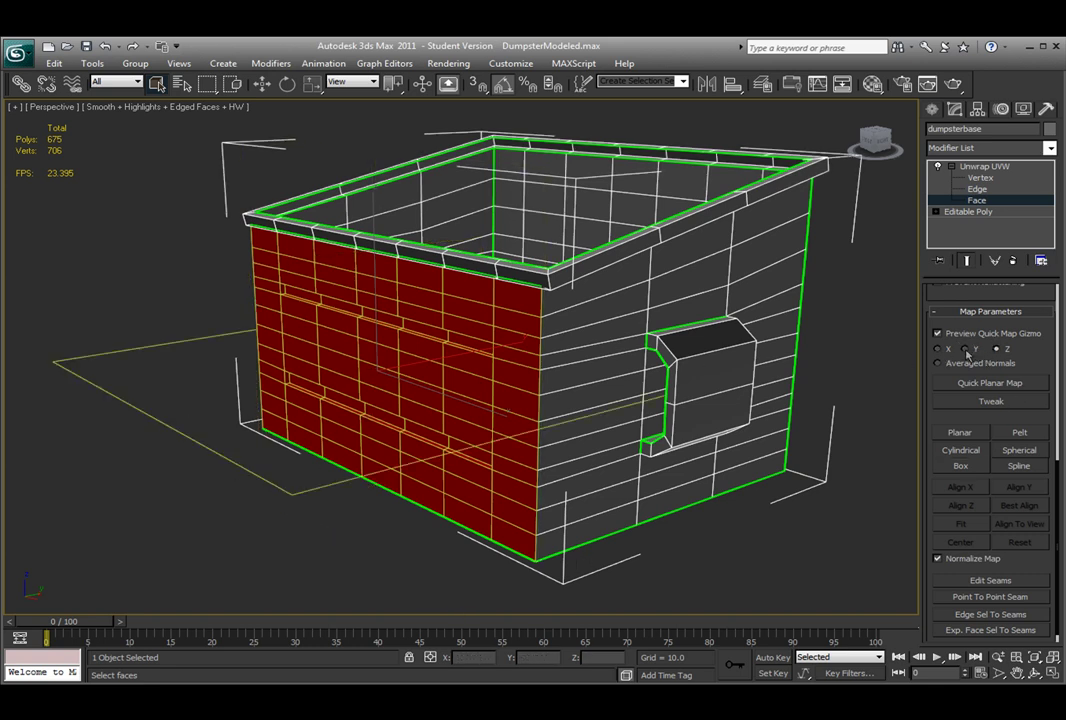
pyautogui.click(966, 349)
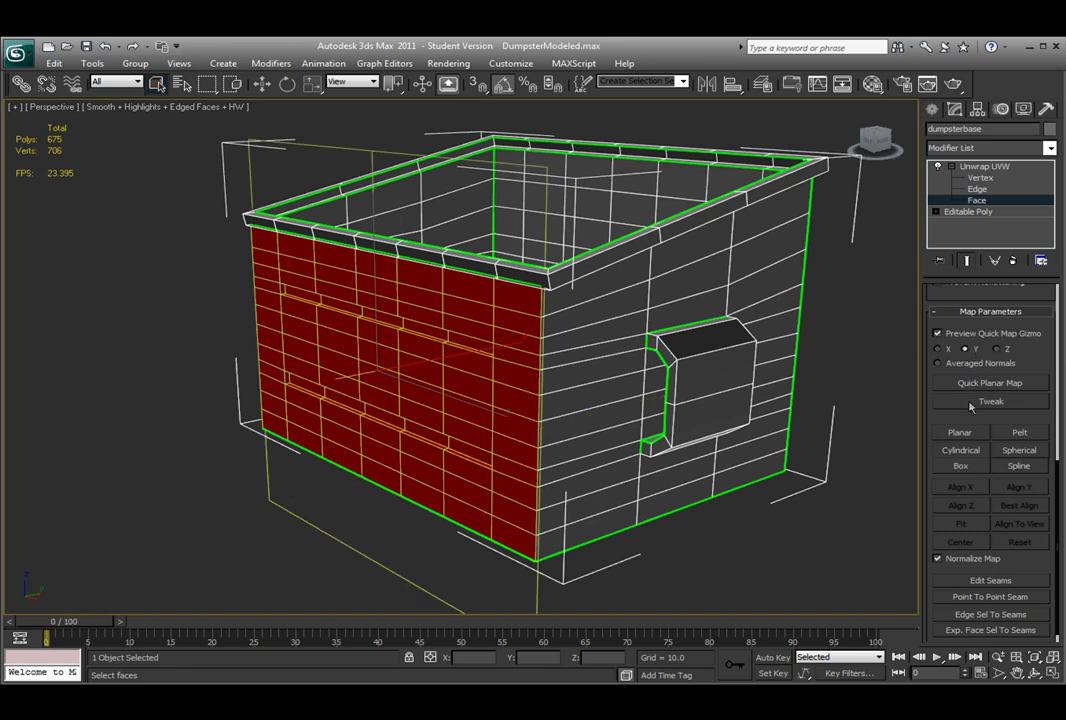
pyautogui.click(977, 385)
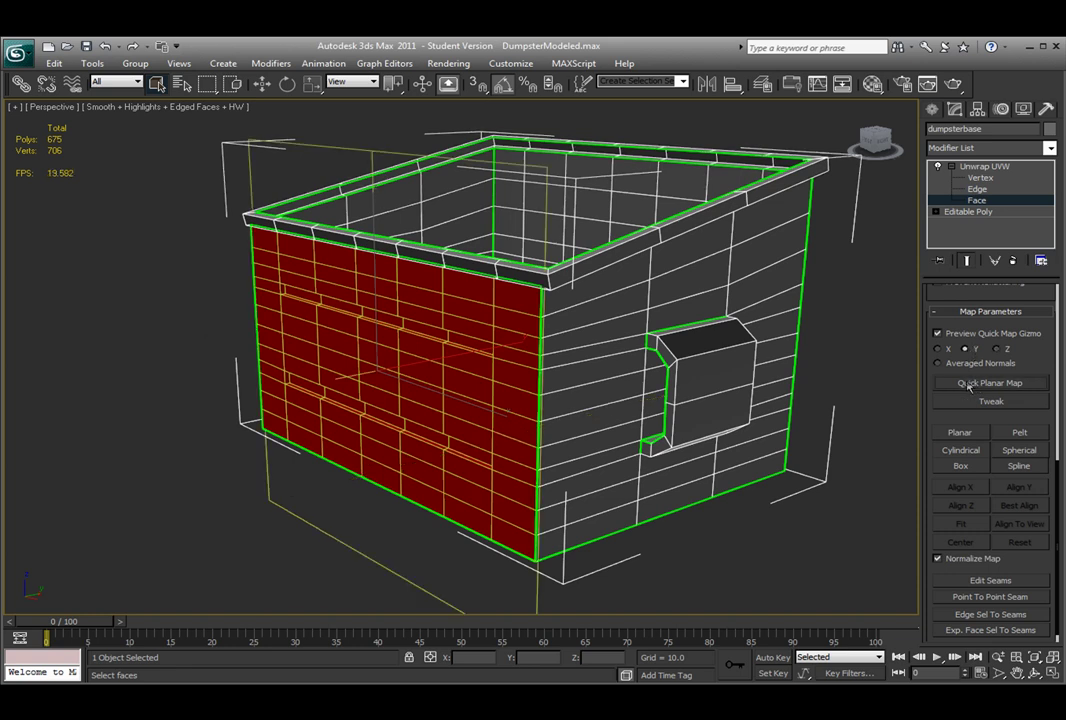
# Select the dumpster's underside faces by material ID 3
pyautogui.scroll(4, 1030, 505)
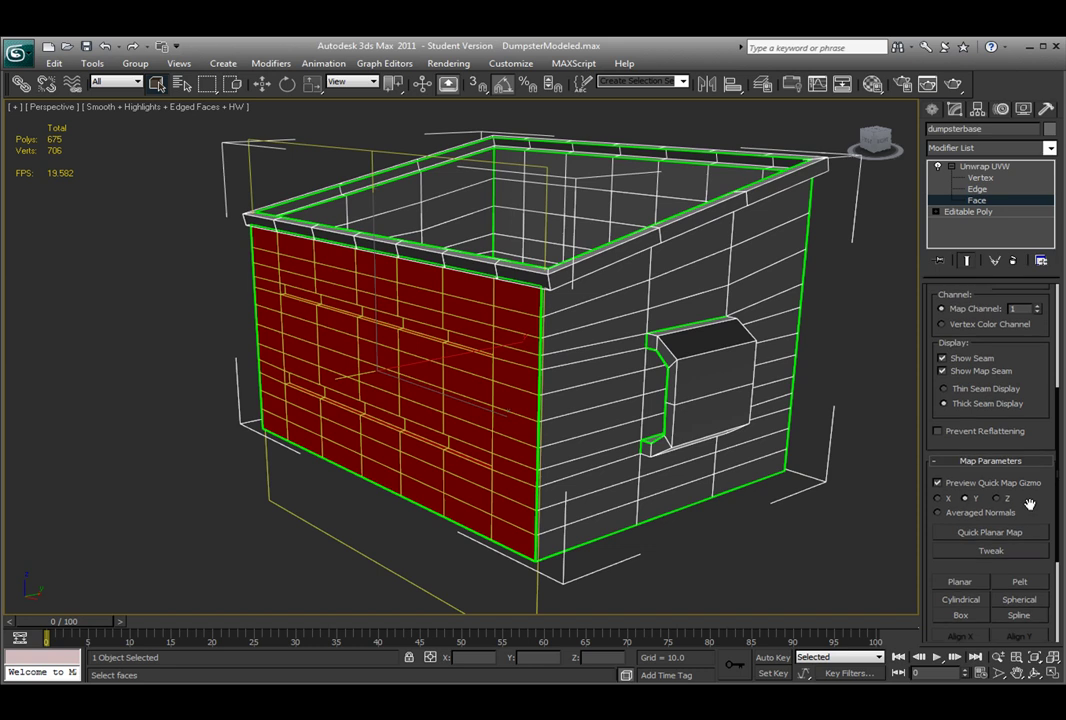
pyautogui.scroll(5, 1030, 505)
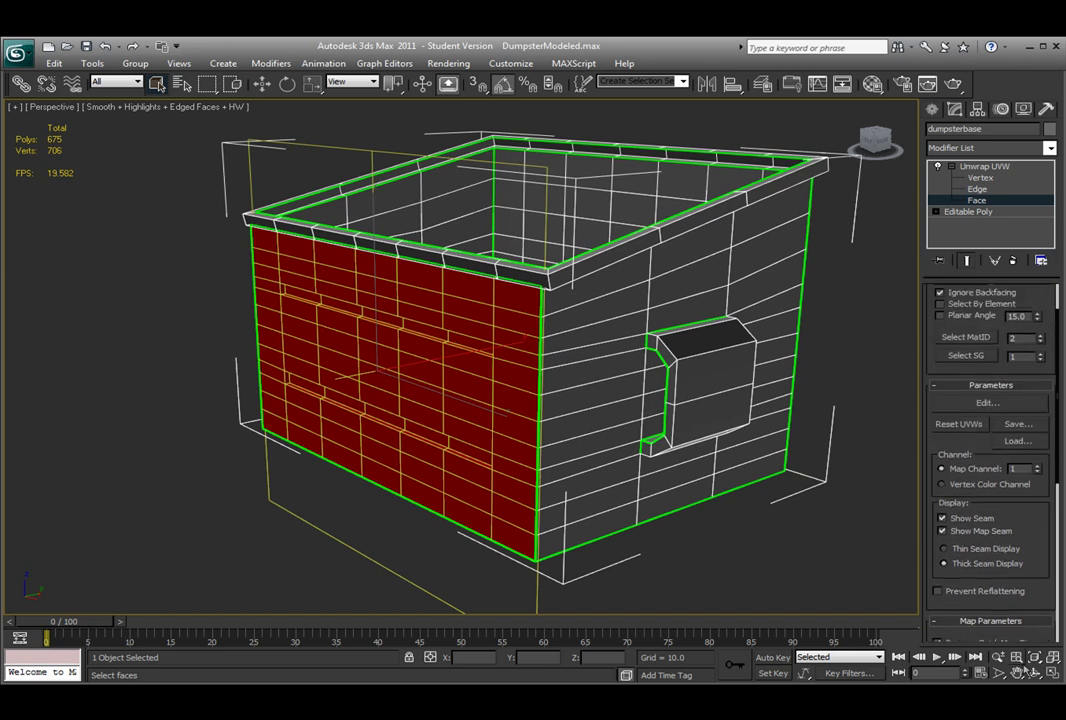
pyautogui.scroll(2, 1035, 533)
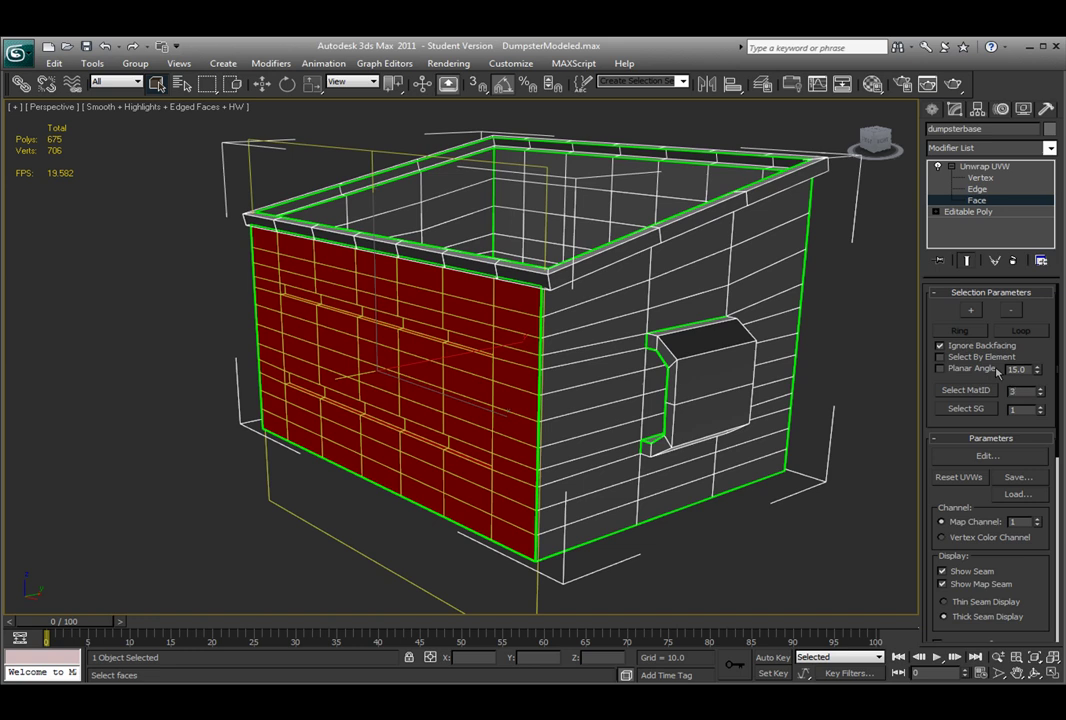
pyautogui.click(966, 391)
pyautogui.keyDown('alt'); pyautogui.moveTo(678, 376); pyautogui.dragTo(706, 380, button='middle'); pyautogui.keyUp('alt')
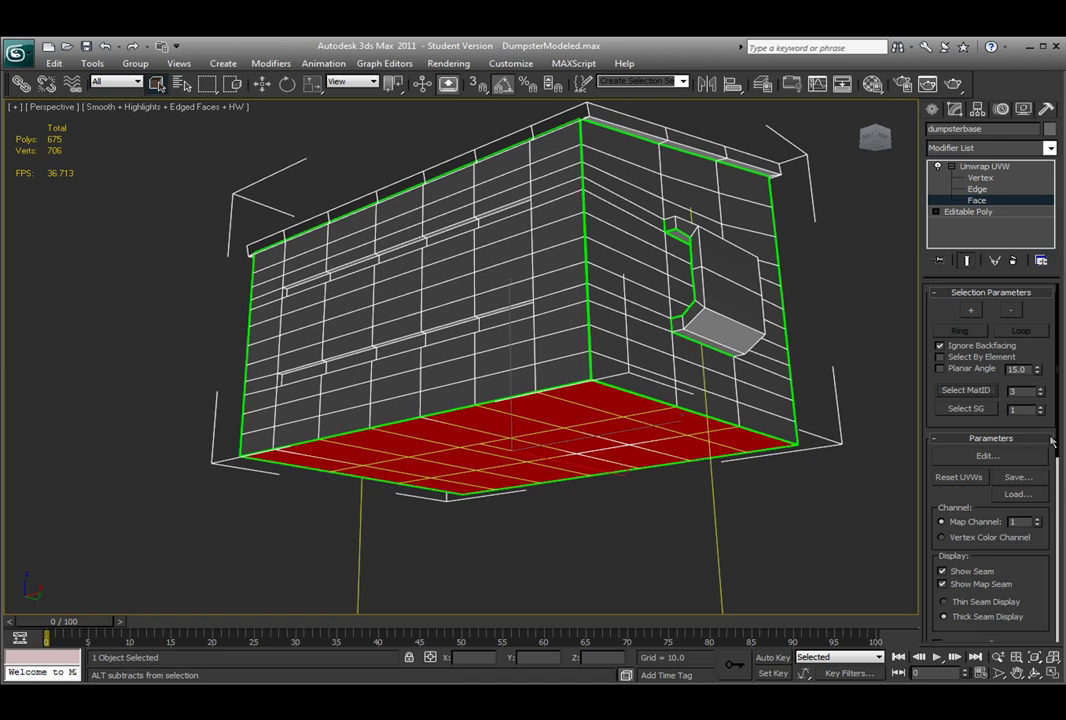
# Apply a Quick Planar Map along the Z axis to the underside faces
pyautogui.scroll(-10, 1049, 428)
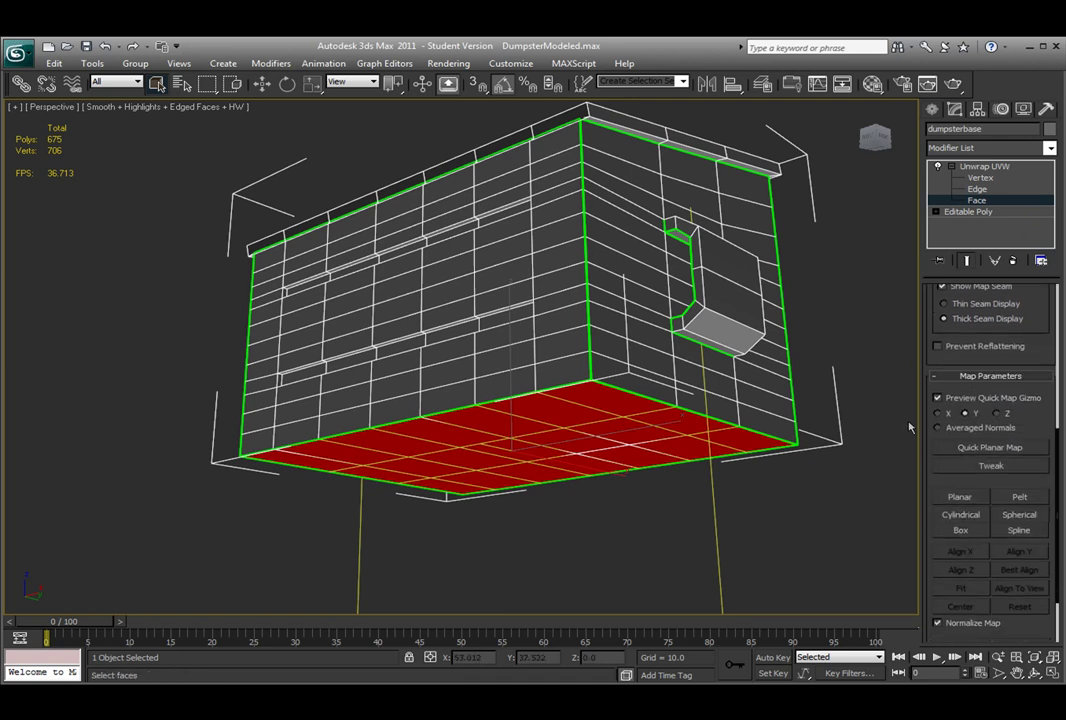
pyautogui.keyDown('alt'); pyautogui.moveTo(833, 373); pyautogui.dragTo(800, 290, button='middle'); pyautogui.keyUp('alt')
pyautogui.click(938, 413)
pyautogui.click(997, 413)
pyautogui.keyDown('alt'); pyautogui.moveTo(545, 260); pyautogui.dragTo(477, 218, button='middle'); pyautogui.keyUp('alt')
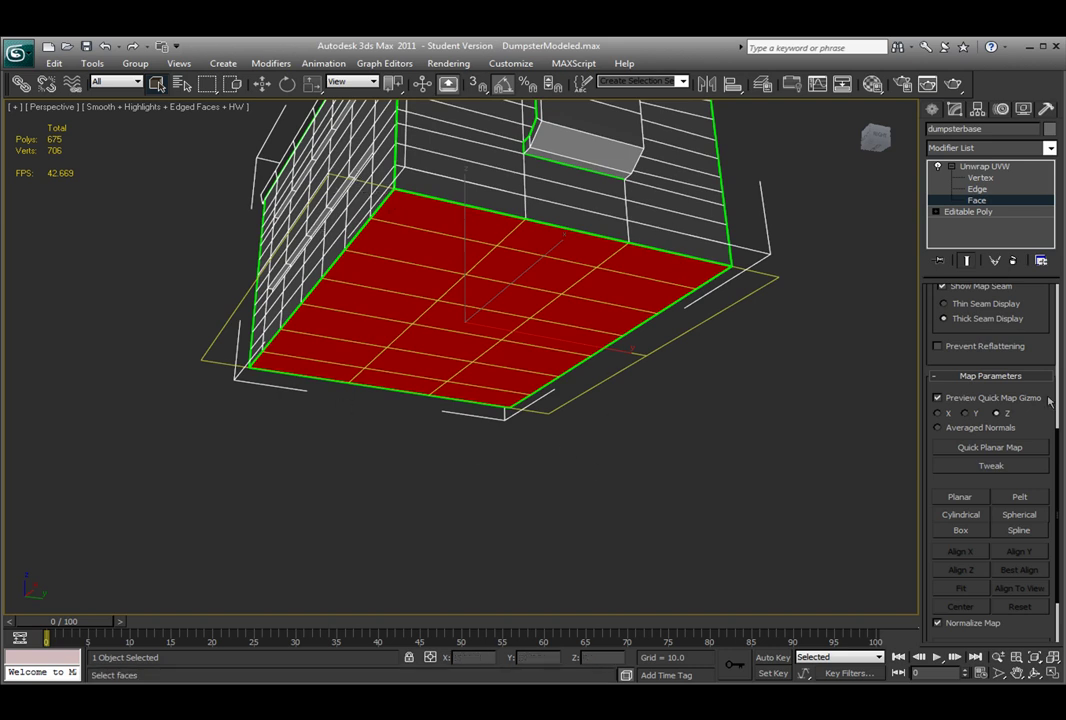
pyautogui.click(1006, 448)
# Select the back wall faces by material ID 4 and planar map them along the Y axis
pyautogui.moveTo(1036, 319); pyautogui.dragTo(1012, 633)
pyautogui.doubleClick(1014, 387)
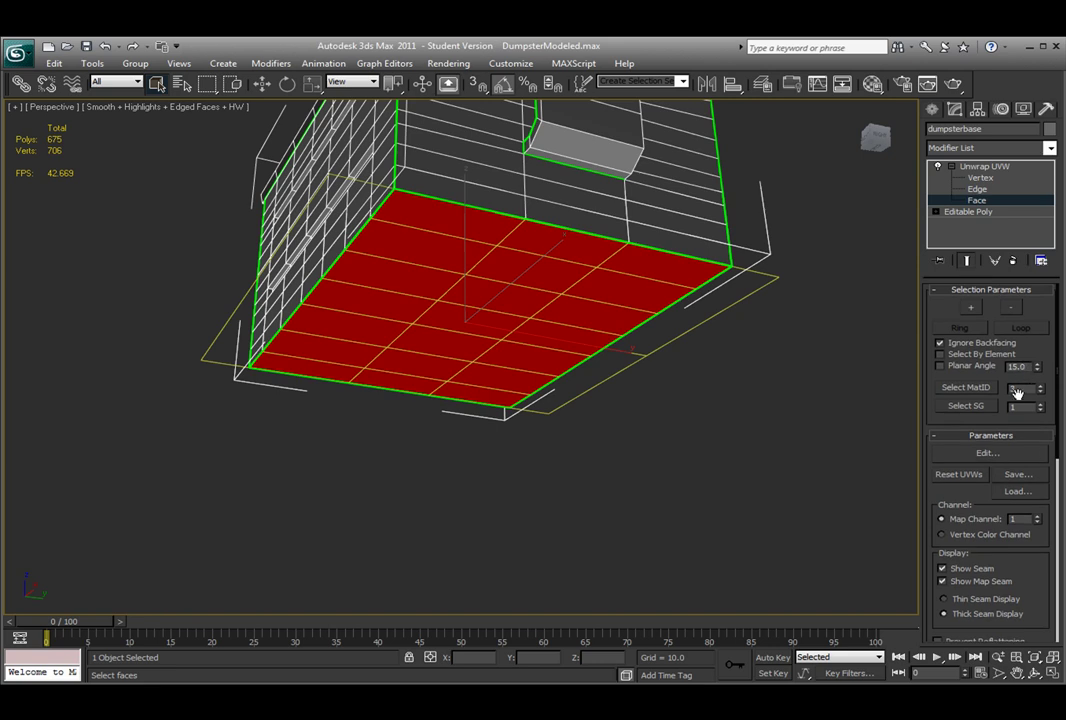
pyautogui.click(978, 388)
pyautogui.moveTo(1030, 562); pyautogui.dragTo(1020, 212)
pyautogui.keyDown('alt'); pyautogui.moveTo(424, 232); pyautogui.dragTo(913, 529, button='middle'); pyautogui.keyUp('alt')
pyautogui.click(964, 354)
pyautogui.keyDown('alt'); pyautogui.moveTo(810, 300); pyautogui.dragTo(638, 357, button='middle'); pyautogui.keyUp('alt')
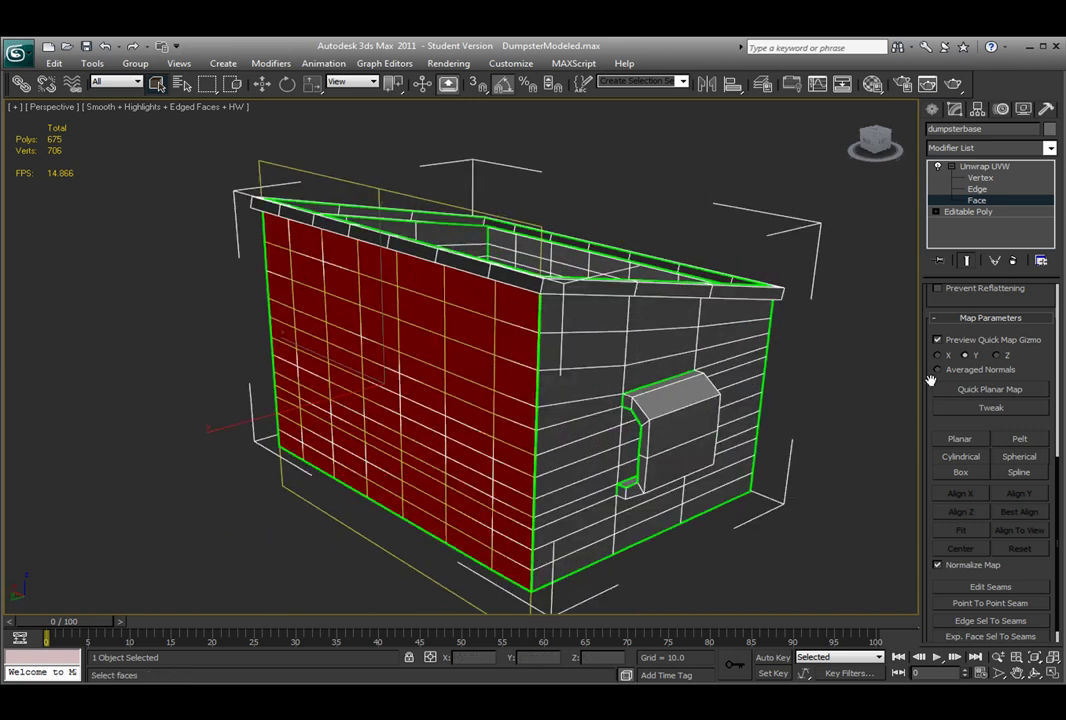
pyautogui.keyDown('alt'); pyautogui.moveTo(700, 320); pyautogui.dragTo(612, 297, button='middle'); pyautogui.keyUp('alt')
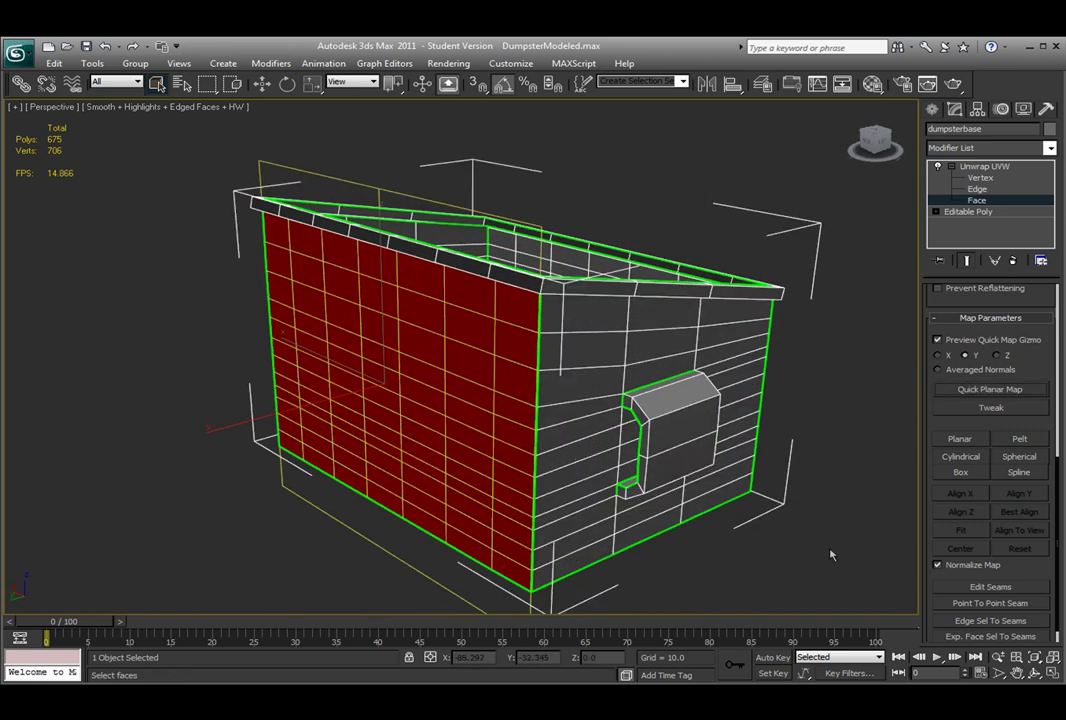
pyautogui.keyDown('alt'); pyautogui.moveTo(697, 262); pyautogui.dragTo(592, 269, button='middle'); pyautogui.keyUp('alt')
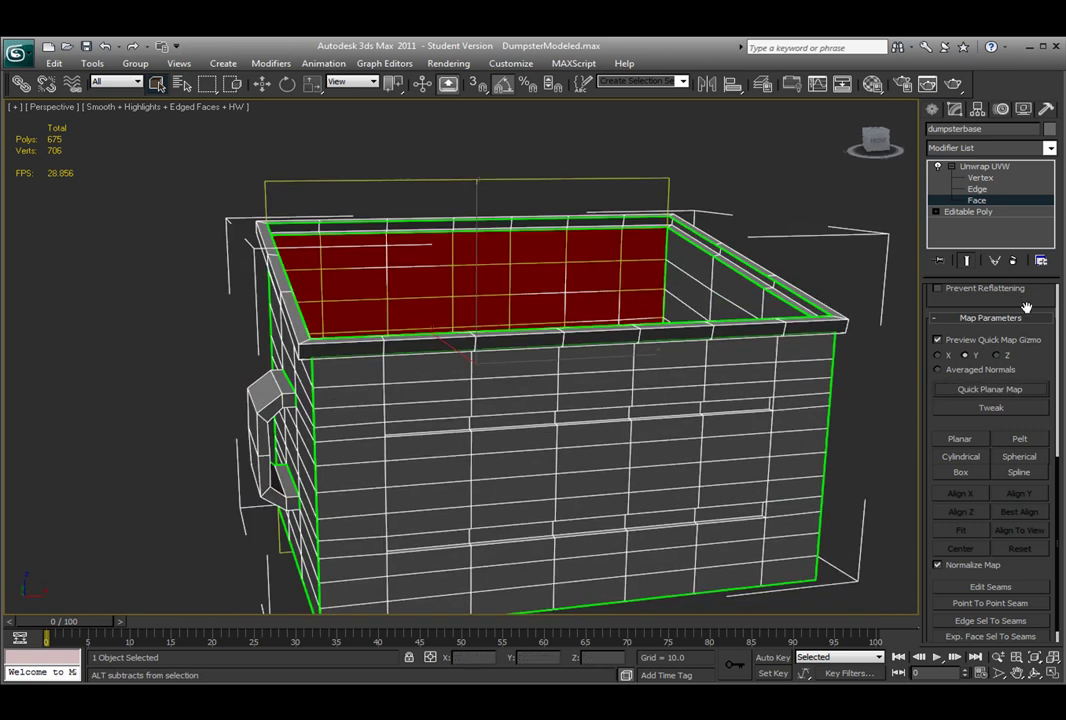
# Open the Unwrap UVW editor and bring its window fully into view with the whole UV layout showing
pyautogui.scroll(5, 1000, 450)
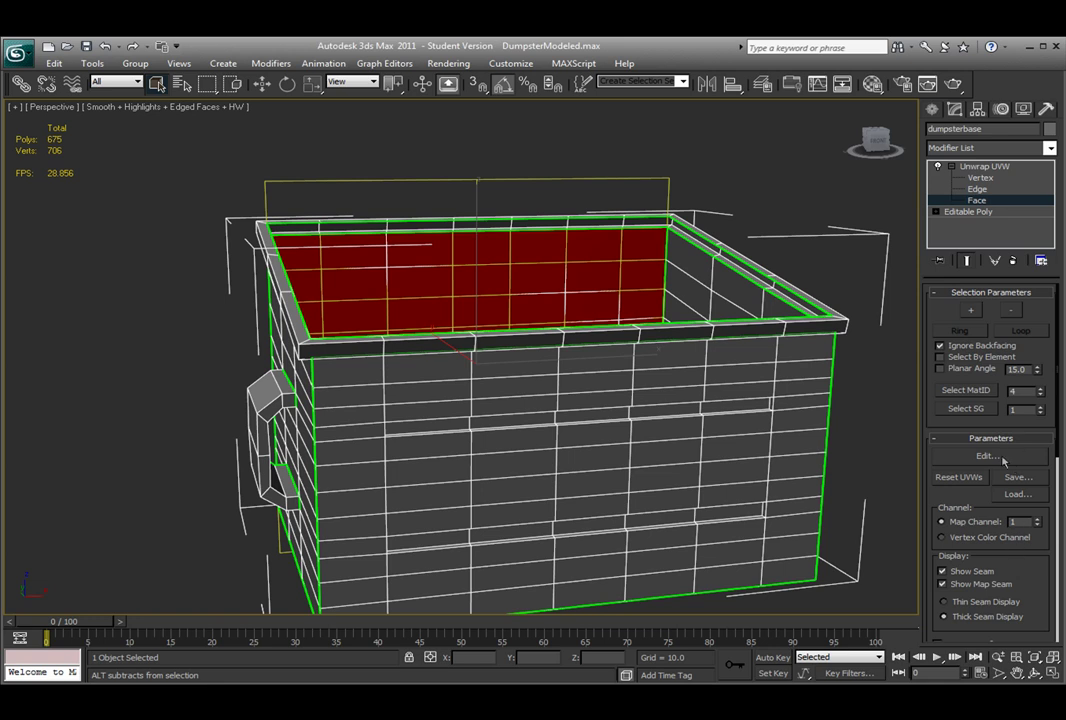
pyautogui.click(987, 456)
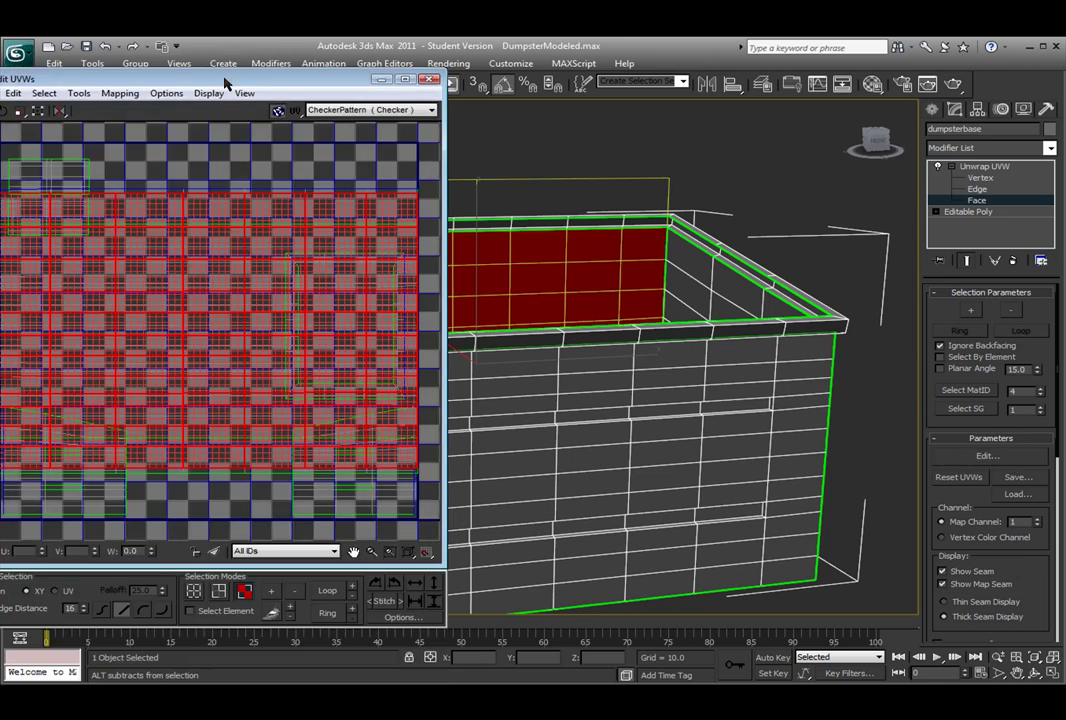
pyautogui.moveTo(225, 85); pyautogui.dragTo(294, 88)
pyautogui.scroll(-3, 320, 314)
pyautogui.scroll(2, 321, 338)
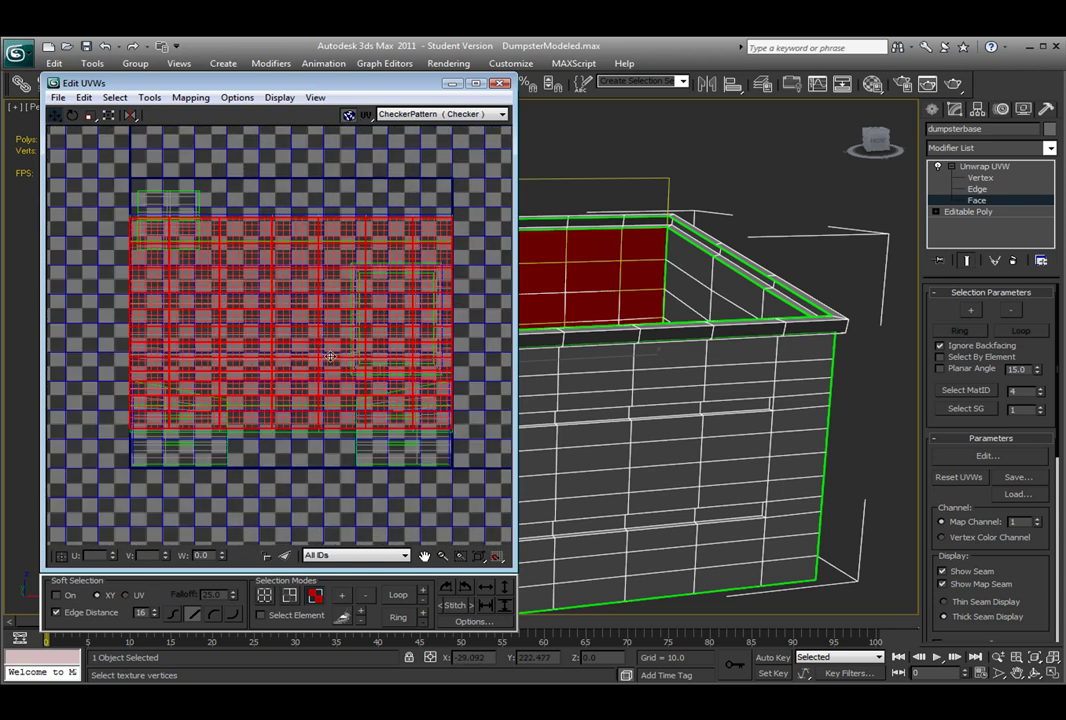
# Turn on Select Element in the UV editor and select the underside's entire UV shell
pyautogui.click(316, 211)
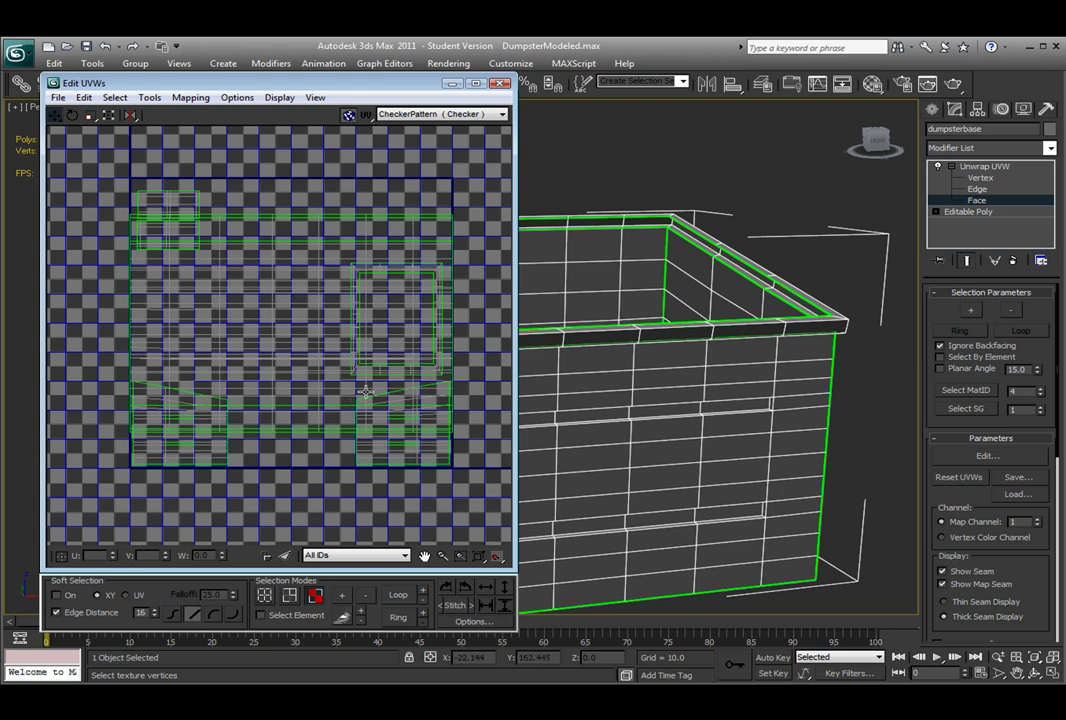
pyautogui.click(430, 231)
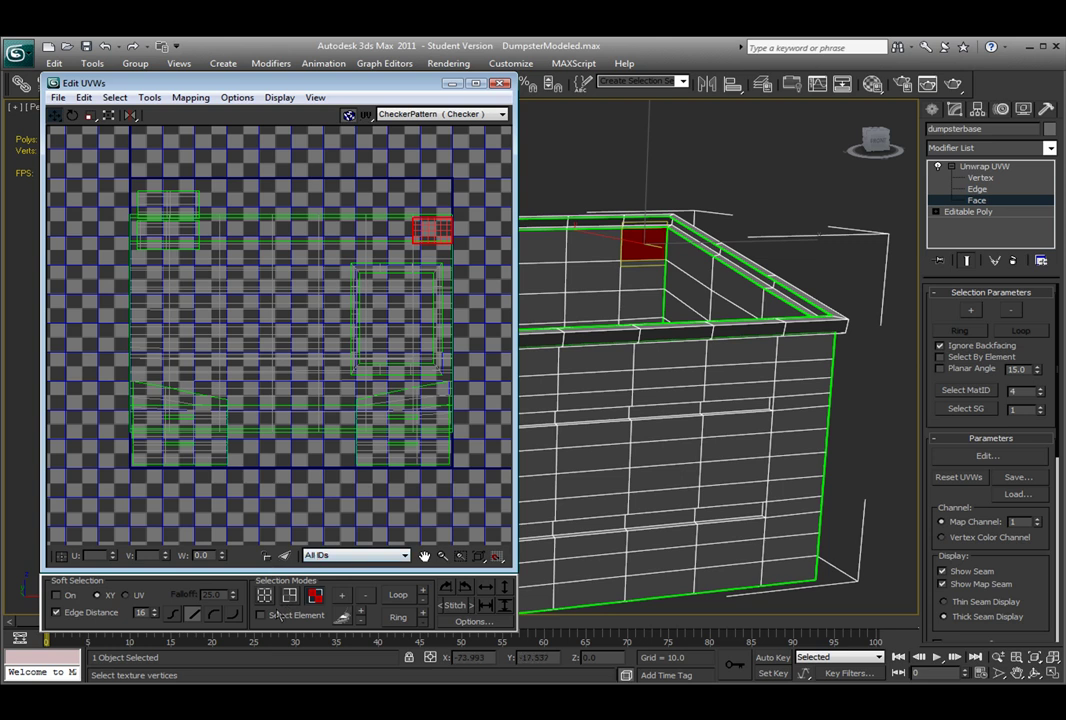
pyautogui.moveTo(255, 82); pyautogui.dragTo(260, 71)
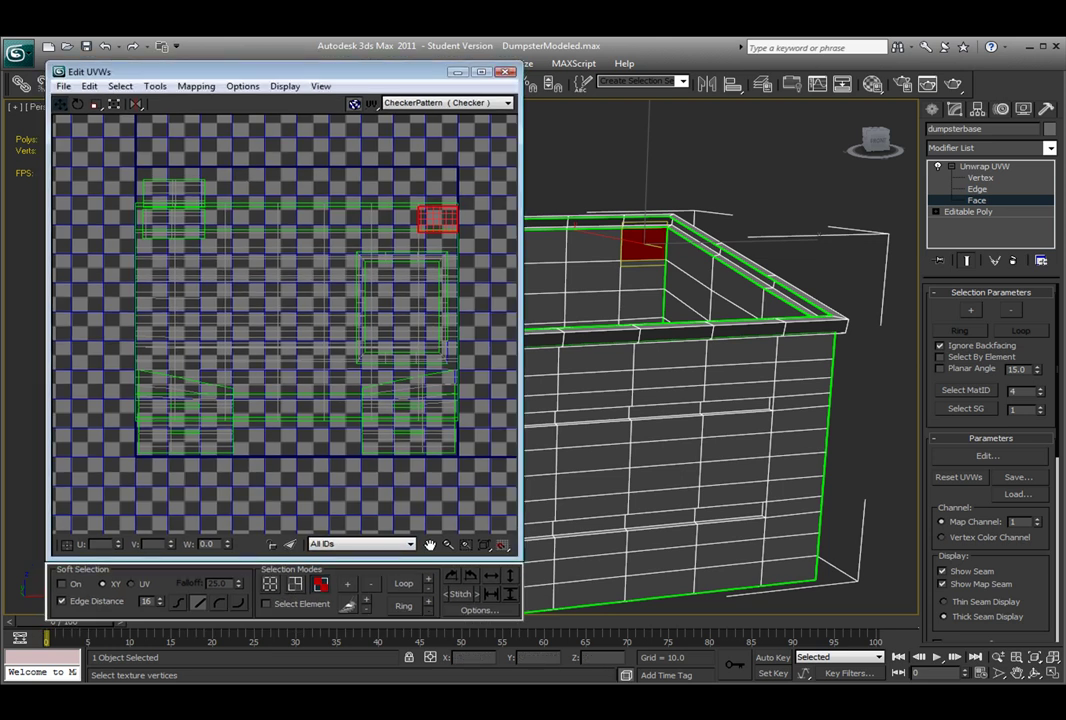
pyautogui.click(292, 607)
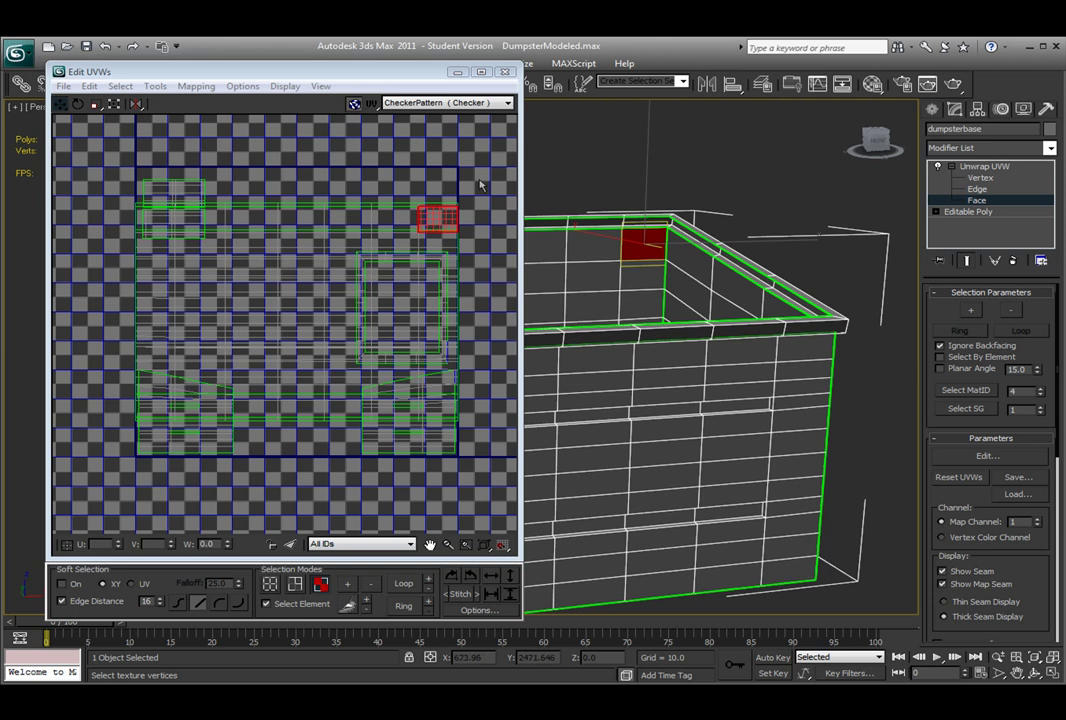
pyautogui.click(455, 203)
pyautogui.click(443, 221)
# Move the underside's UV shell out of the texture square into the empty space to its right
pyautogui.moveTo(417, 221); pyautogui.dragTo(368, 263, button='middle')
pyautogui.scroll(-2, 361, 248)
pyautogui.scroll(-1, 361, 248)
pyautogui.moveTo(260, 263); pyautogui.dragTo(472, 236)
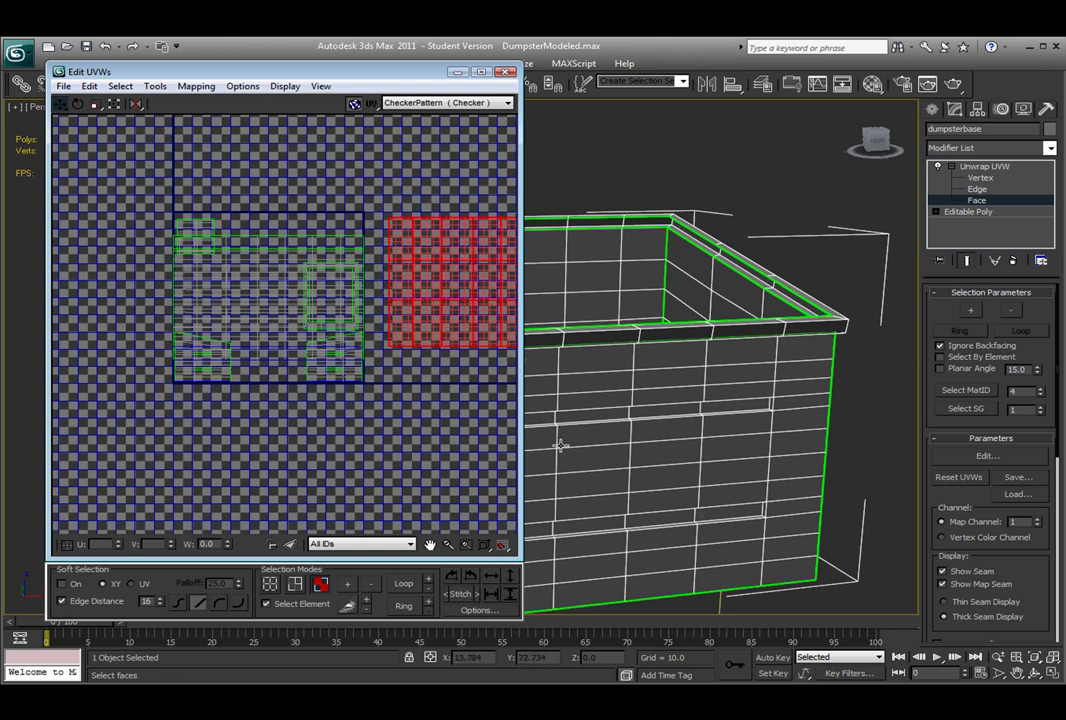
pyautogui.keyDown('alt'); pyautogui.moveTo(661, 459); pyautogui.dragTo(648, 274, button='middle'); pyautogui.keyUp('alt')
pyautogui.keyDown('alt'); pyautogui.moveTo(430, 140); pyautogui.dragTo(355, 248); pyautogui.keyUp('alt')
# Move the back wall's UV shell out of the texture square and place it below the underside's shell
pyautogui.click(353, 241)
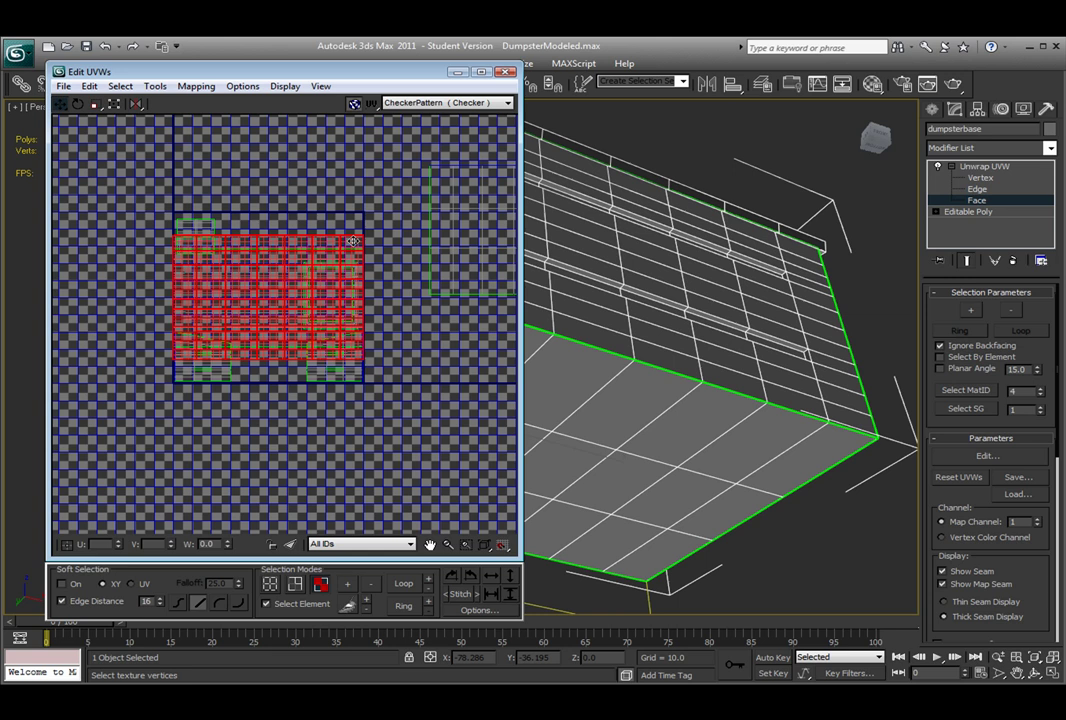
pyautogui.keyDown('alt'); pyautogui.moveTo(740, 300); pyautogui.dragTo(755, 390, button='middle'); pyautogui.keyUp('alt')
pyautogui.moveTo(262, 261); pyautogui.dragTo(529, 351)
# Move the front wall's UV shell out of the texture square and place it above the underside's shell
pyautogui.click(243, 300)
pyautogui.keyDown('alt'); pyautogui.moveTo(600, 330); pyautogui.dragTo(640, 320, button='middle'); pyautogui.keyUp('alt')
pyautogui.moveTo(243, 304); pyautogui.dragTo(285, 183)
pyautogui.moveTo(322, 203); pyautogui.dragTo(188, 263, button='middle')
pyautogui.moveTo(188, 263); pyautogui.dragTo(413, 186)
pyautogui.moveTo(225, 323); pyautogui.dragTo(274, 302, button='middle')
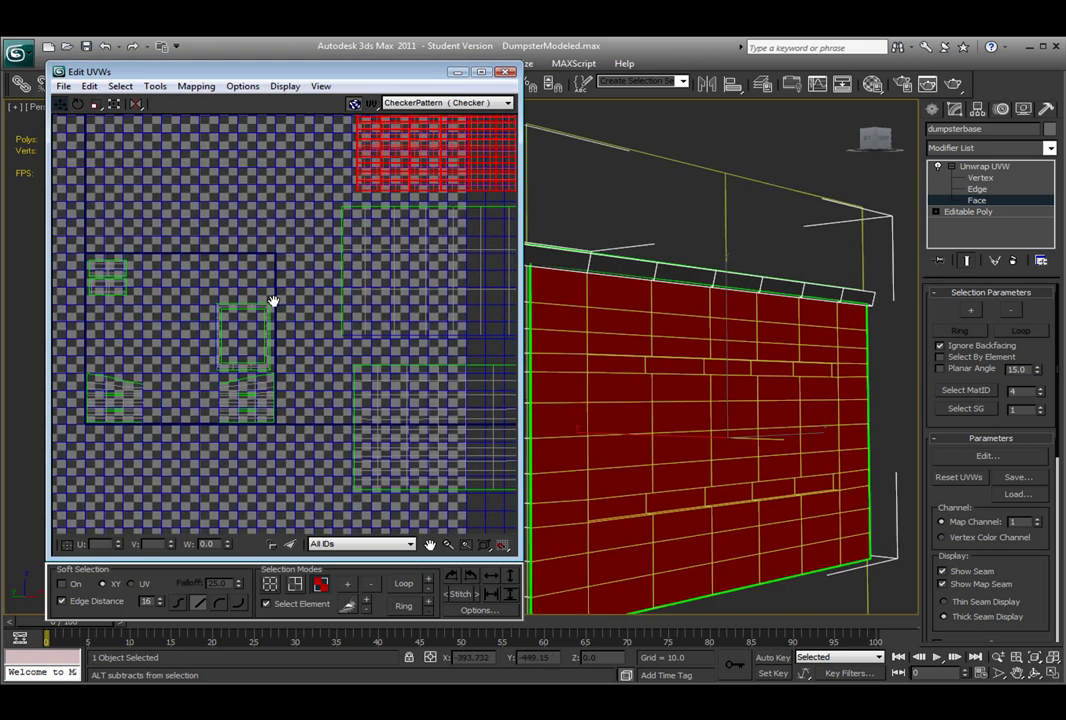
pyautogui.moveTo(332, 322); pyautogui.dragTo(209, 333, button='middle')
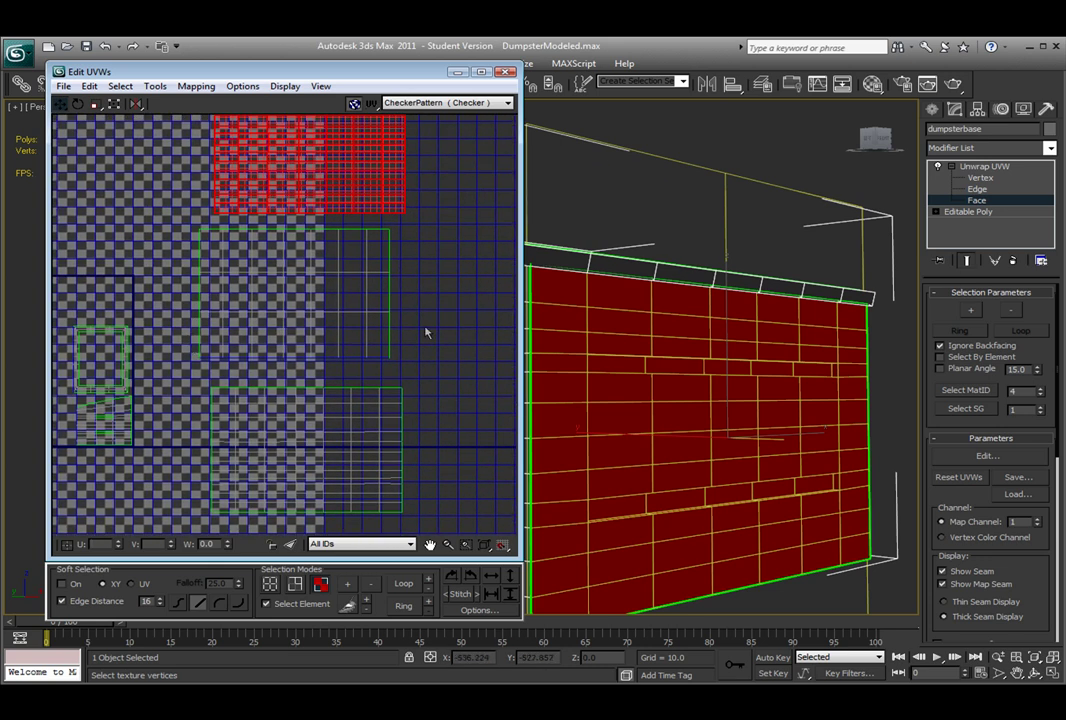
# Hide the grid and the checker map background in the UV editor
pyautogui.keyDown('alt'); pyautogui.moveTo(754, 385); pyautogui.dragTo(776, 363, button='middle'); pyautogui.keyUp('alt')
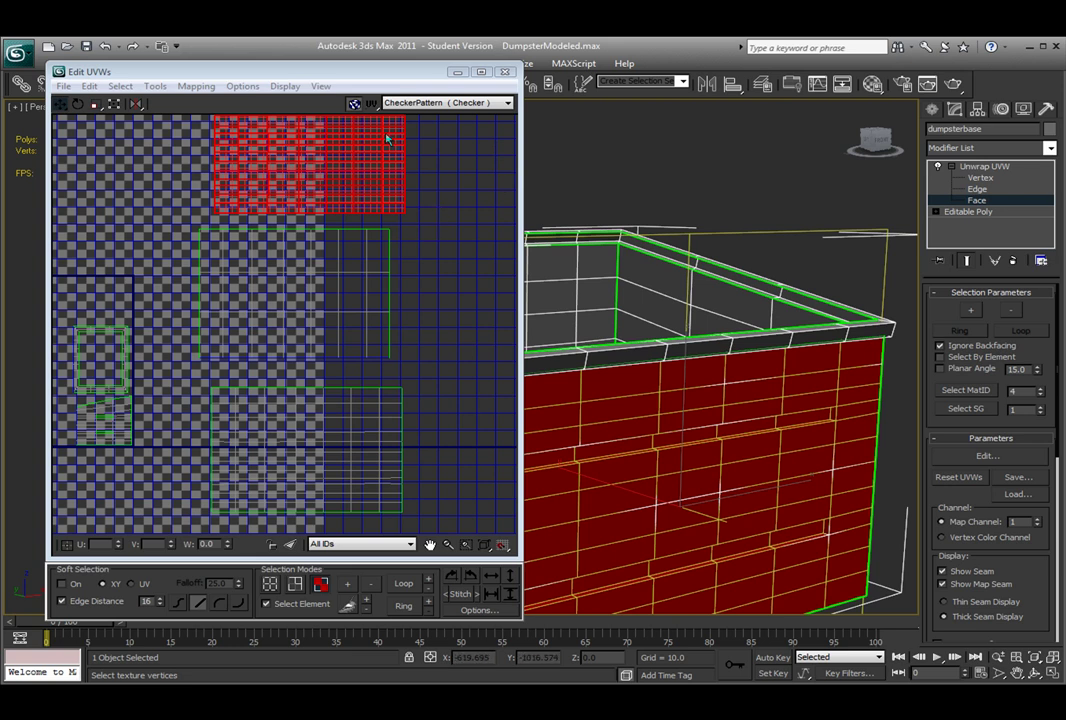
pyautogui.click(285, 86)
pyautogui.click(345, 212)
pyautogui.click(320, 87)
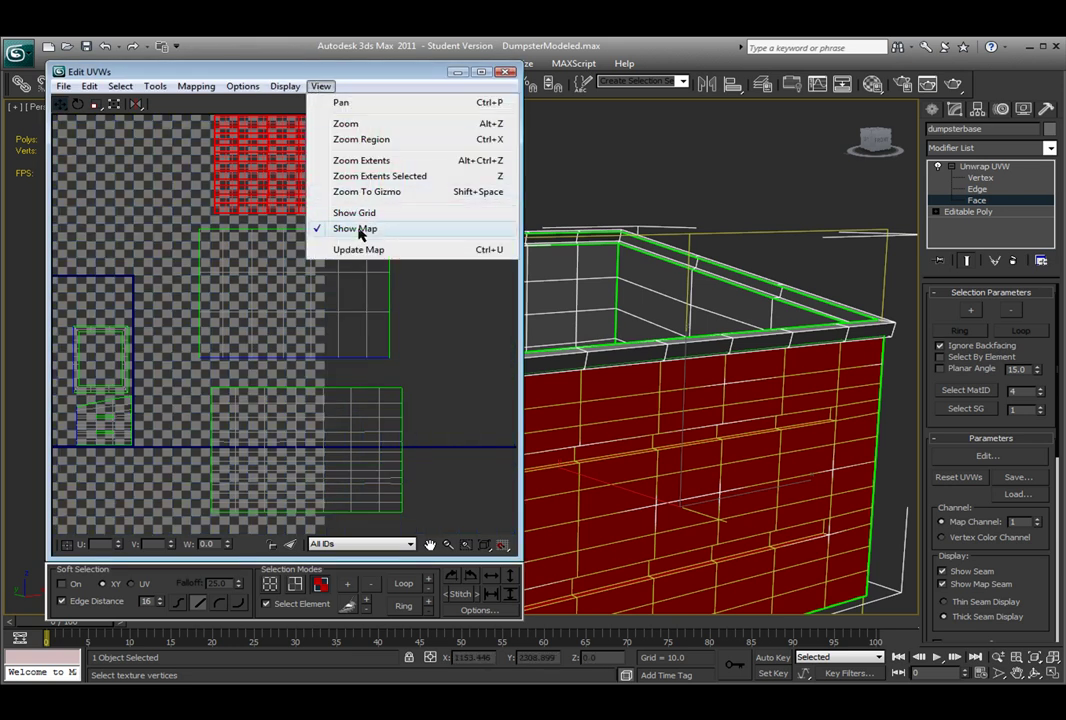
pyautogui.click(356, 229)
# Line up the underside and back wall UV shells in a column beneath the front wall's shell with small gaps
pyautogui.moveTo(338, 240); pyautogui.dragTo(478, 230, button='middle')
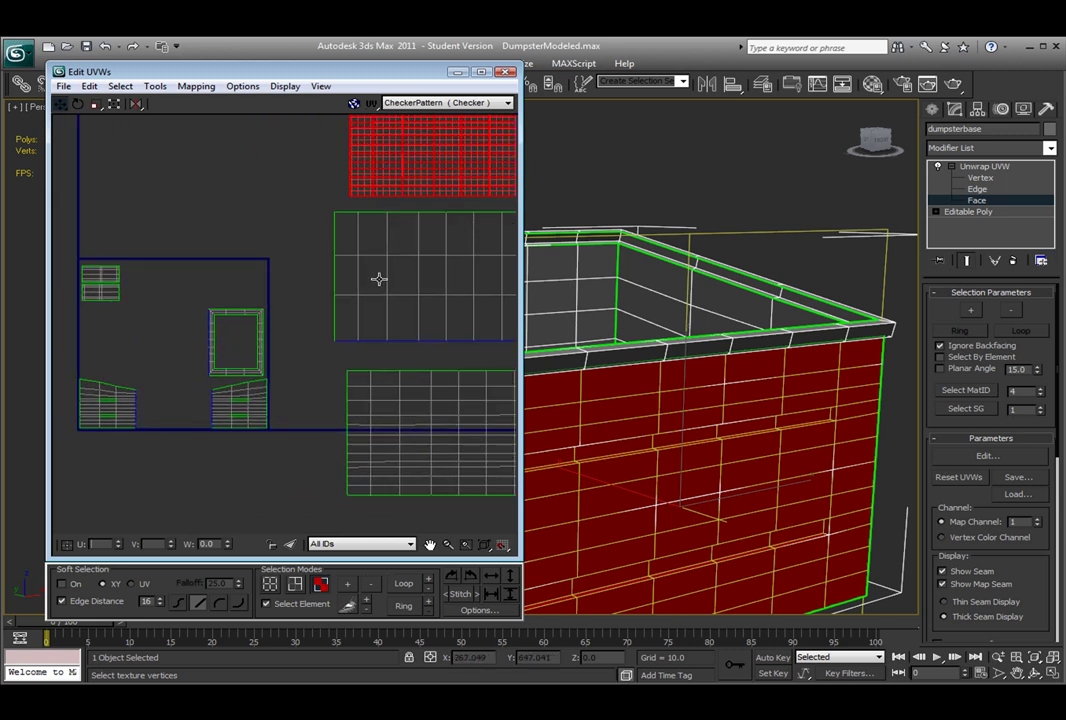
pyautogui.moveTo(419, 281); pyautogui.dragTo(465, 320, button='middle')
pyautogui.moveTo(334, 337); pyautogui.dragTo(169, 299, button='middle')
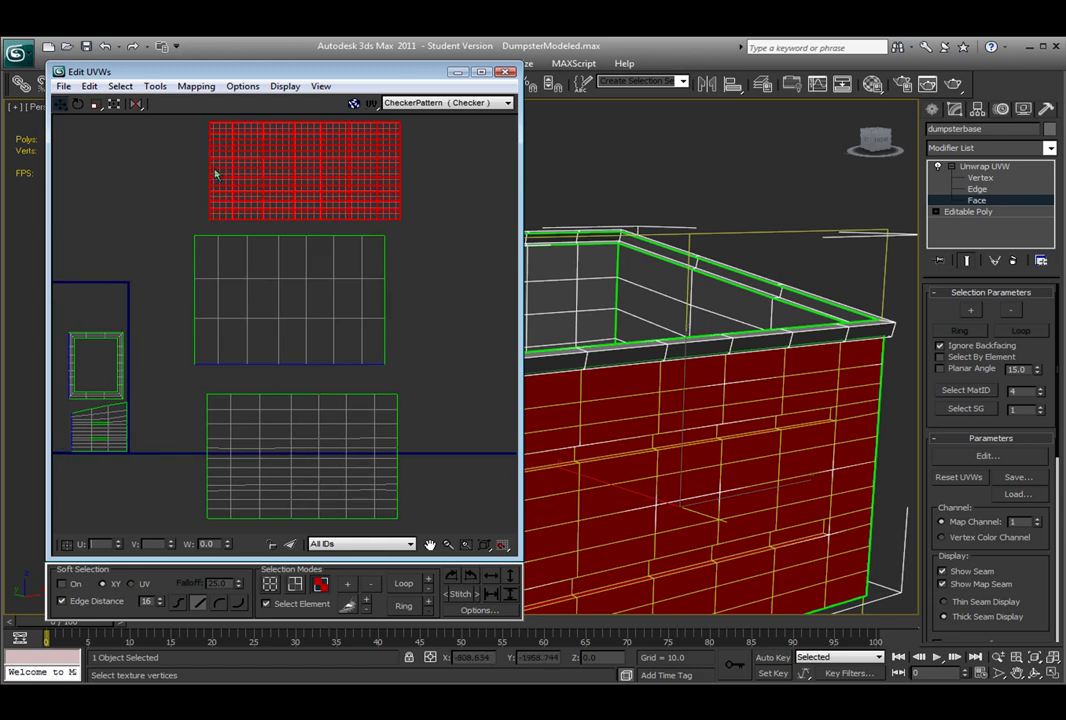
pyautogui.click(265, 279)
pyautogui.moveTo(264, 270); pyautogui.dragTo(281, 263)
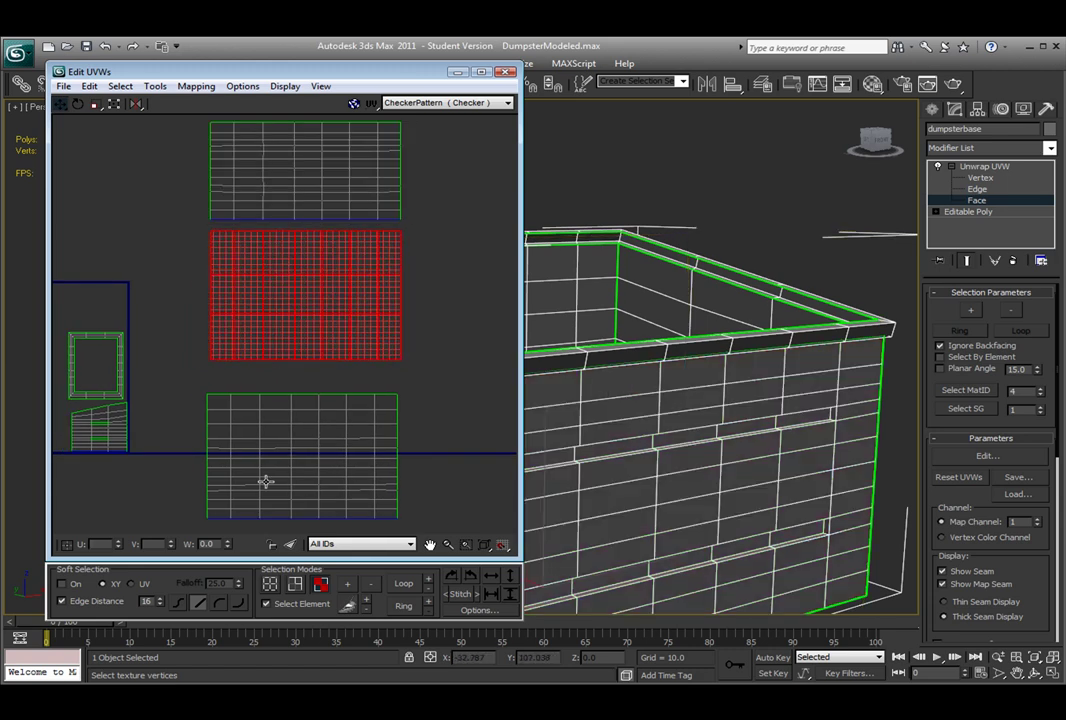
pyautogui.click(277, 453)
pyautogui.moveTo(277, 453); pyautogui.dragTo(280, 427)
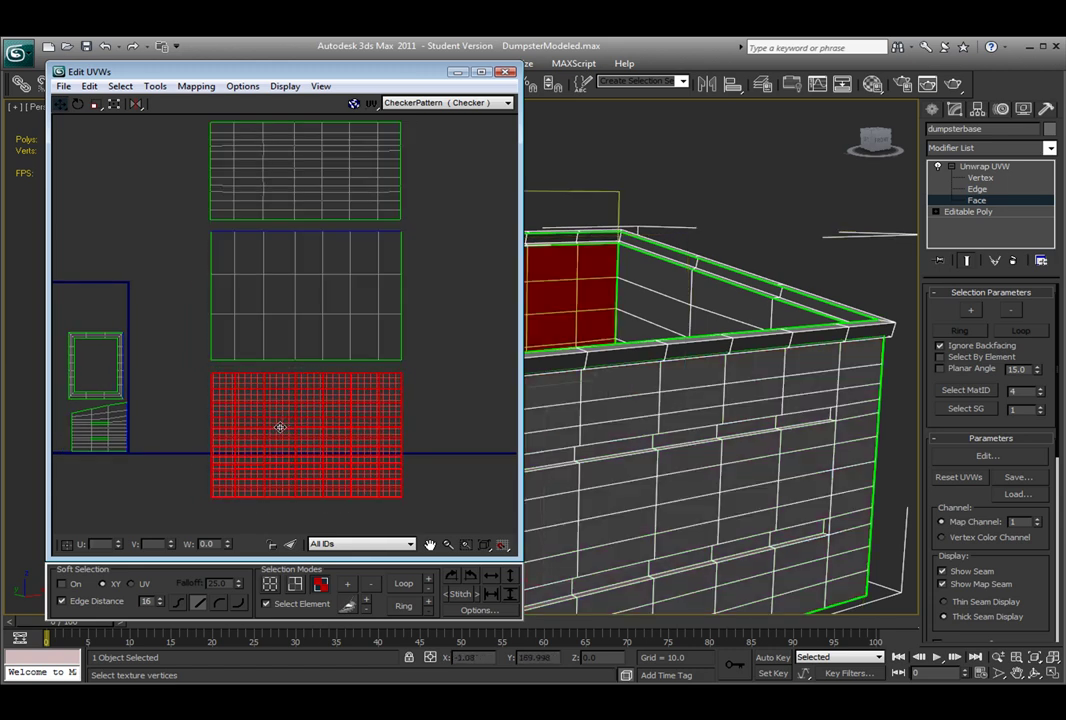
# Select the front wall, underside and back wall UV shells together and move them over the texture square
pyautogui.moveTo(190, 380); pyautogui.dragTo(396, 338, button='middle')
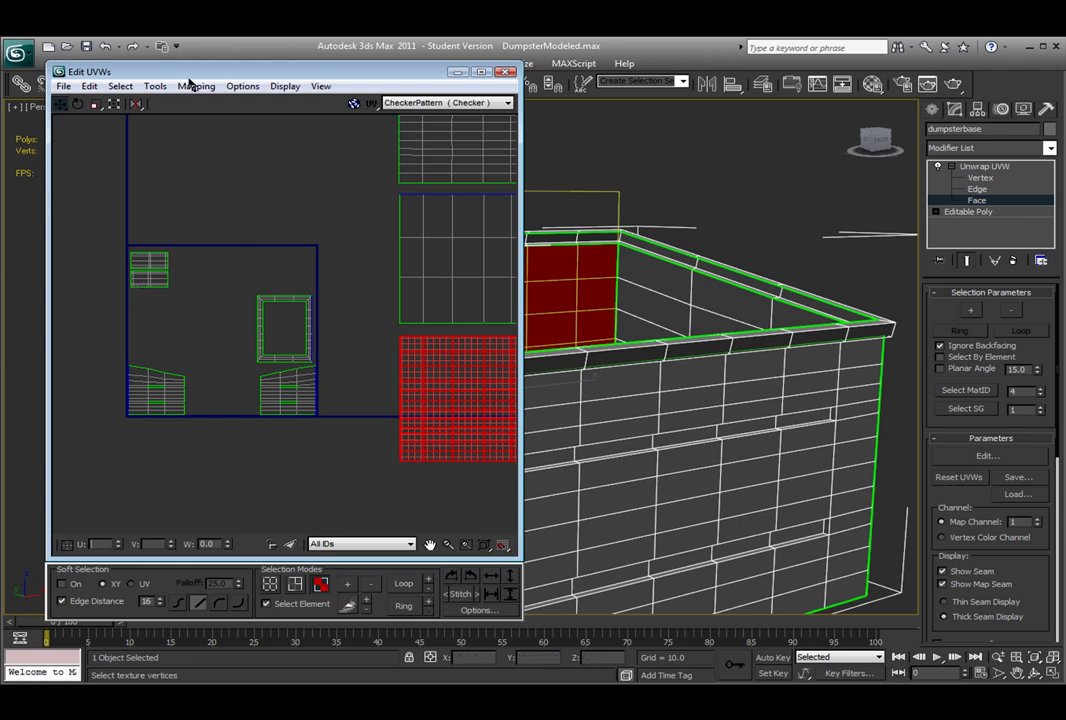
pyautogui.moveTo(186, 74); pyautogui.dragTo(259, 83)
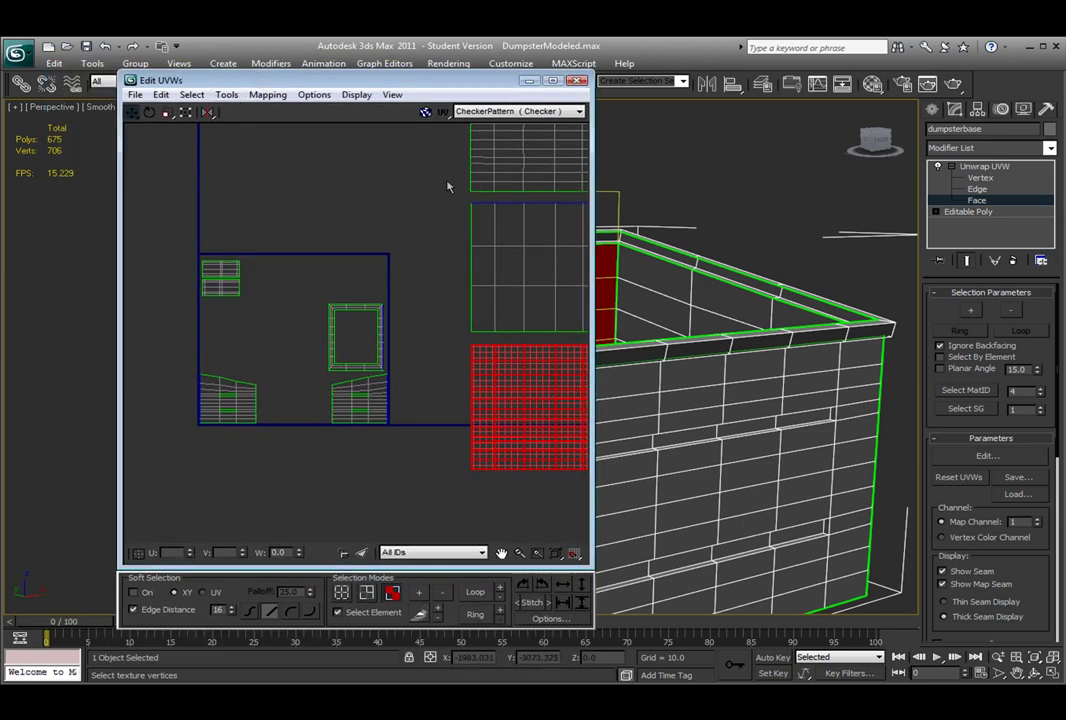
pyautogui.click(491, 378)
pyautogui.moveTo(491, 378); pyautogui.dragTo(296, 339)
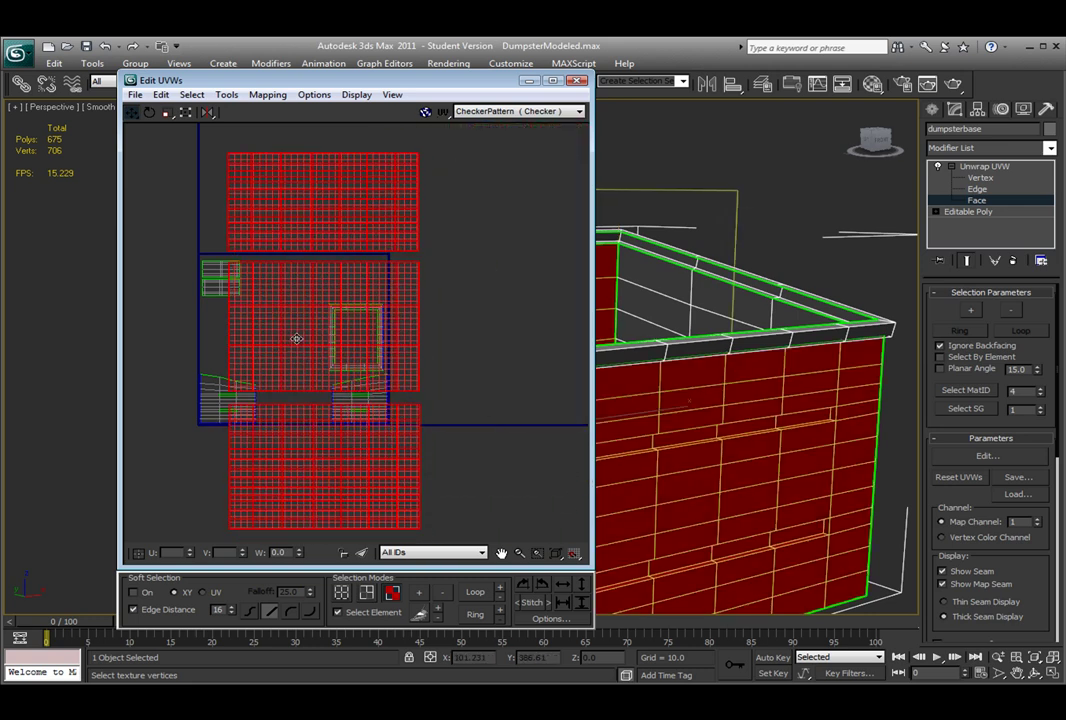
# Scale down the three selected wall and underside UV shells and fit them inside the texture square between the other shells
pyautogui.press('r')
pyautogui.moveTo(340, 283); pyautogui.dragTo(226, 409)
pyautogui.press('e')
pyautogui.moveTo(307, 278); pyautogui.dragTo(288, 292)
pyautogui.press('w')
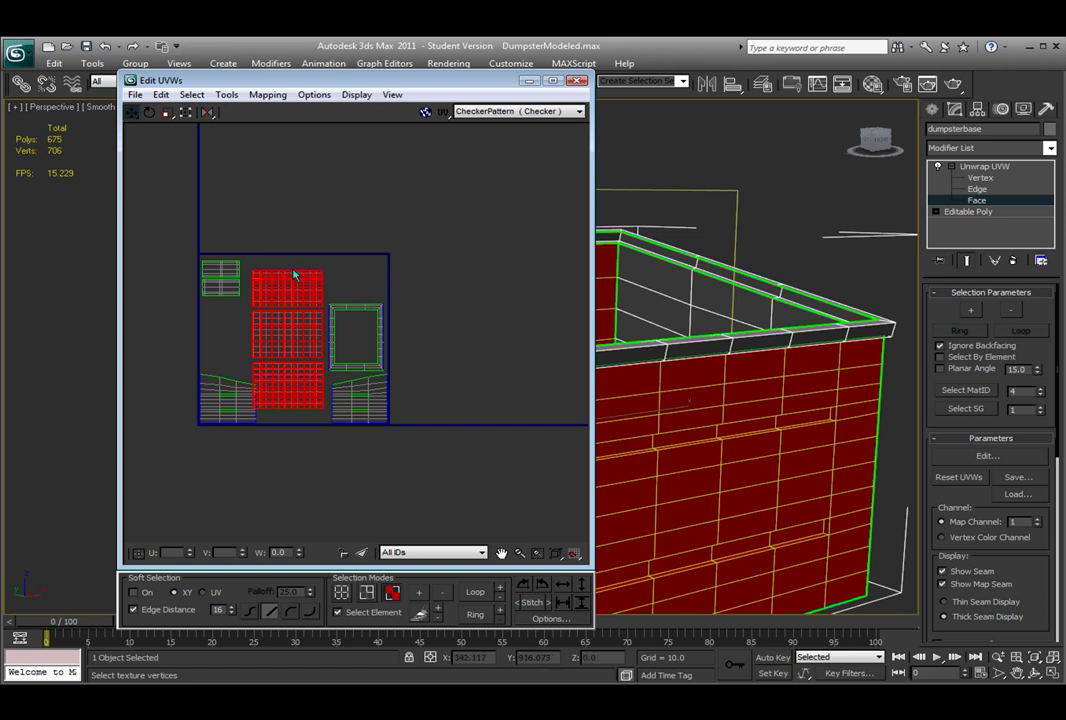
# Render a UV template of the current layout at 1024 by 1024 with visible and seam edges
pyautogui.click(238, 95)
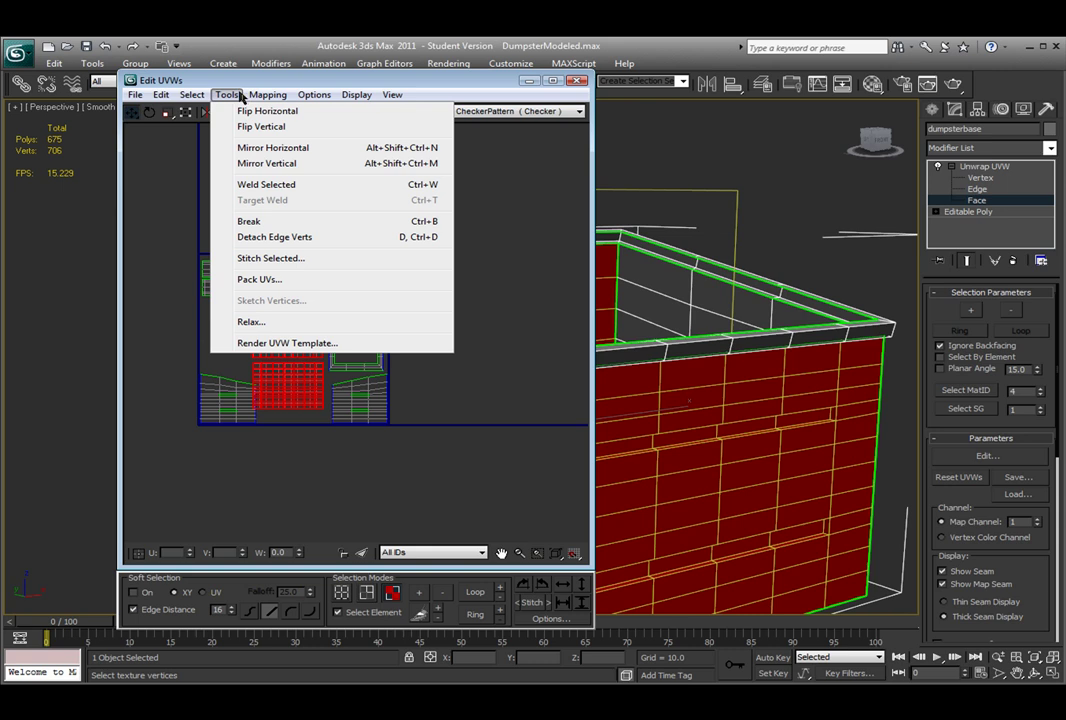
pyautogui.click(268, 344)
pyautogui.moveTo(206, 118); pyautogui.dragTo(361, 209)
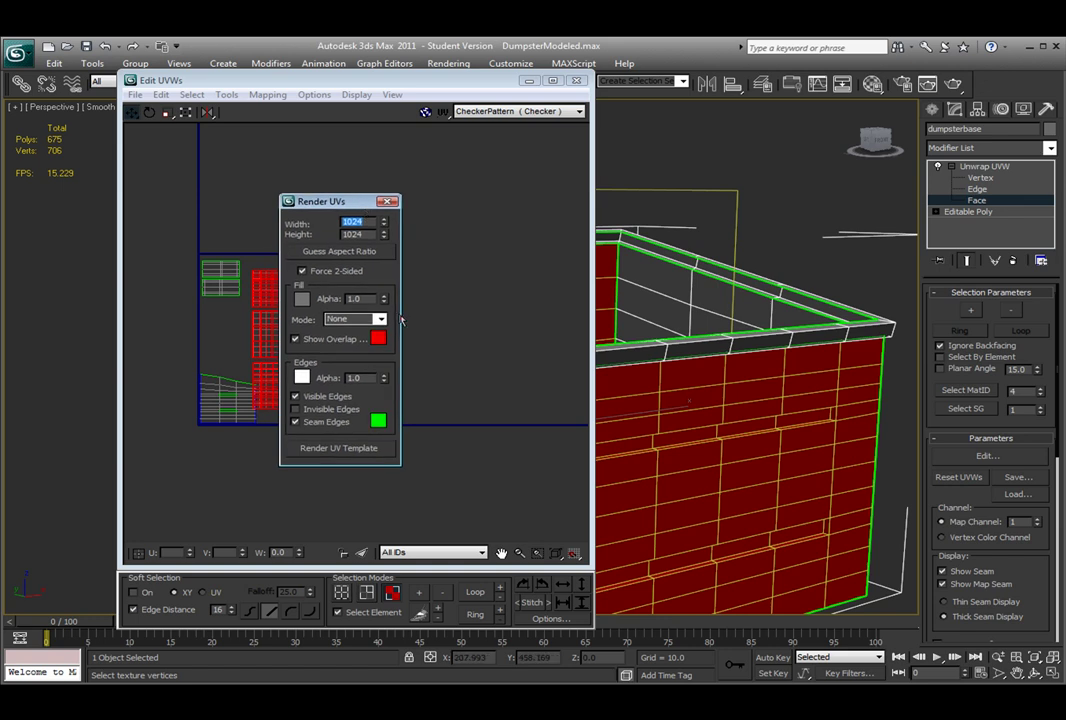
pyautogui.click(340, 448)
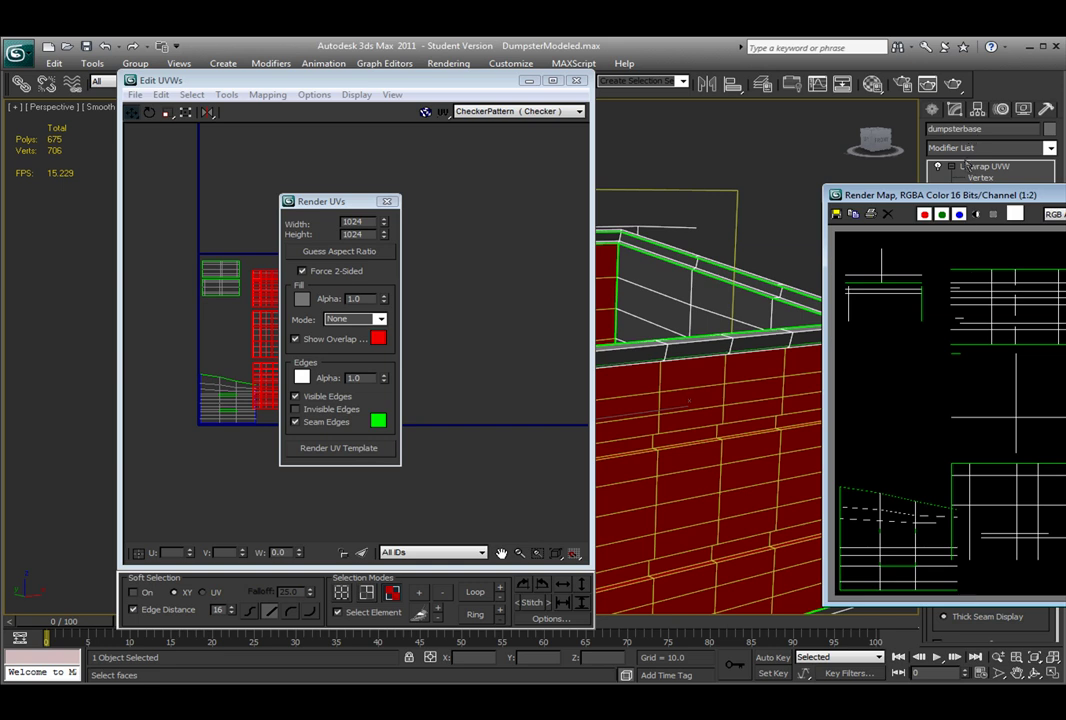
pyautogui.moveTo(960, 197); pyautogui.dragTo(482, 153)
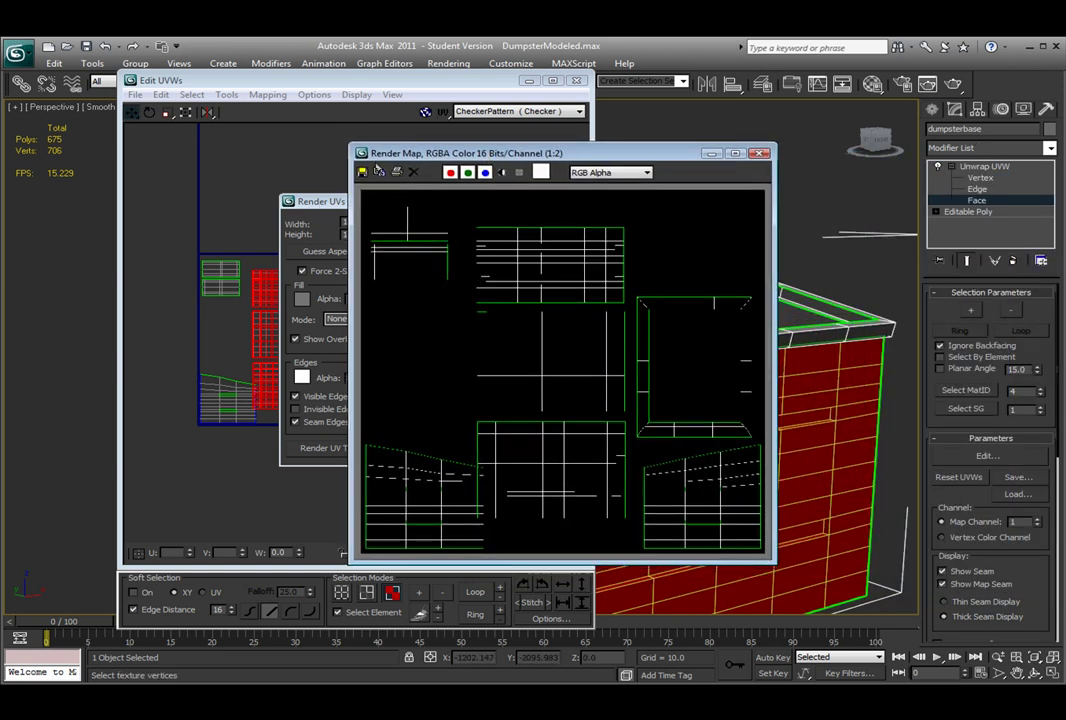
# Save the rendered UV template to the Desktop as DumpsterUVs, an uncompressed 8-bit color TIF image at 300 dots per inch
pyautogui.click(361, 172)
pyautogui.click(540, 195)
pyautogui.click(540, 206)
pyautogui.click(564, 217)
pyautogui.click(521, 229)
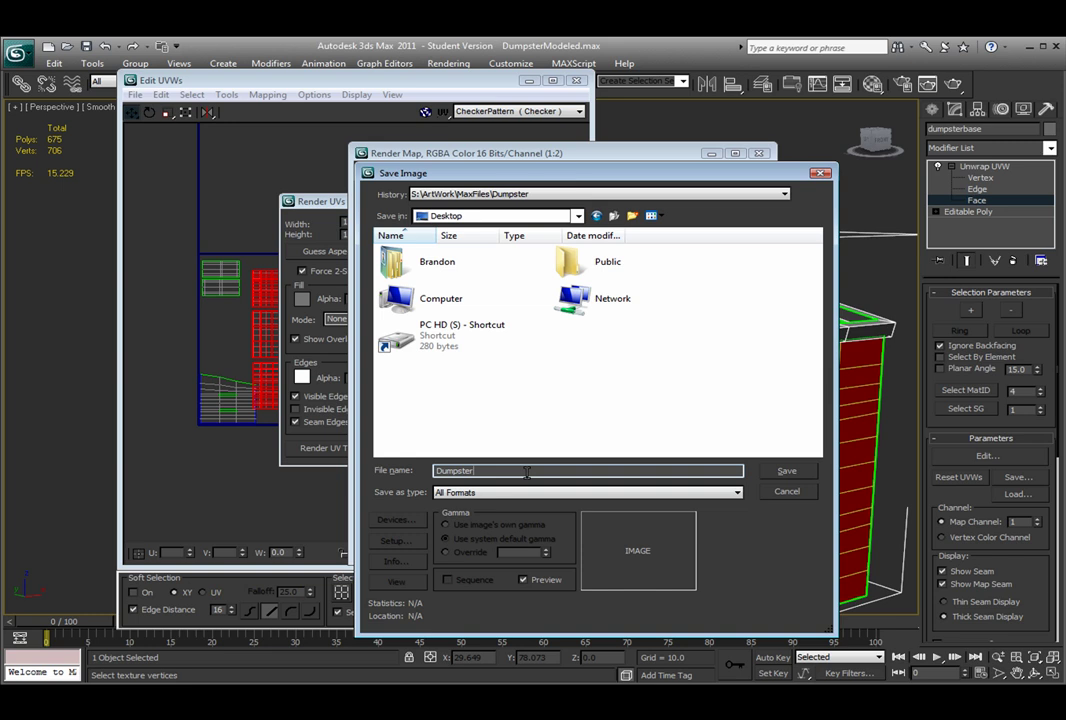
pyautogui.click(785, 476)
pyautogui.click(737, 492)
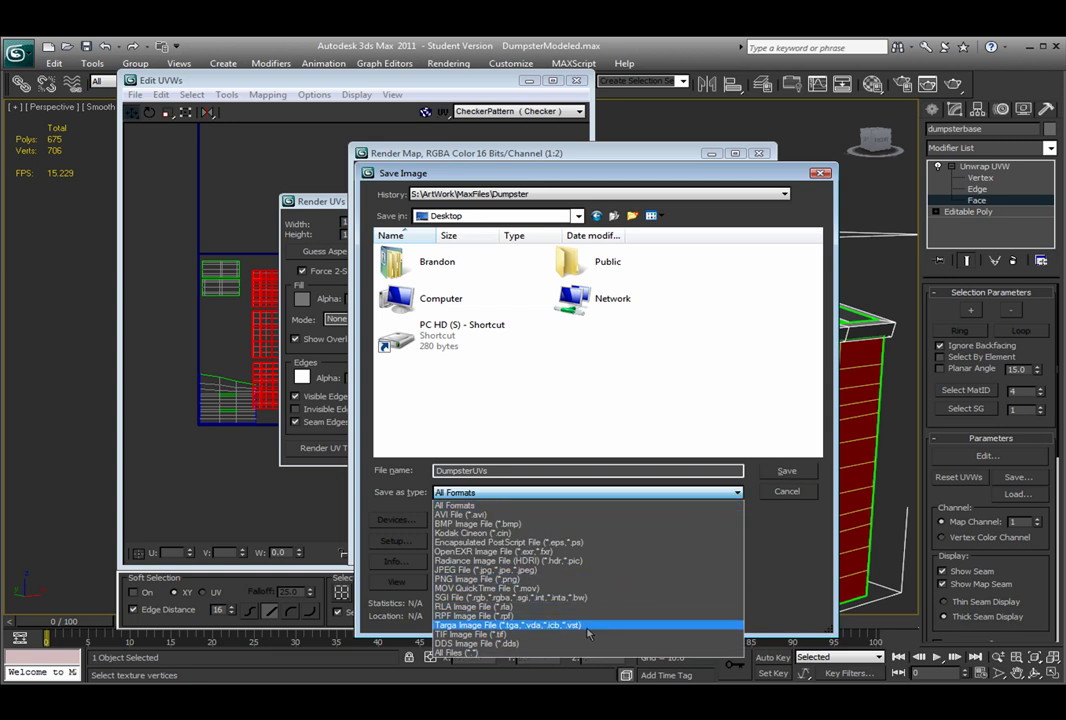
pyautogui.click(587, 636)
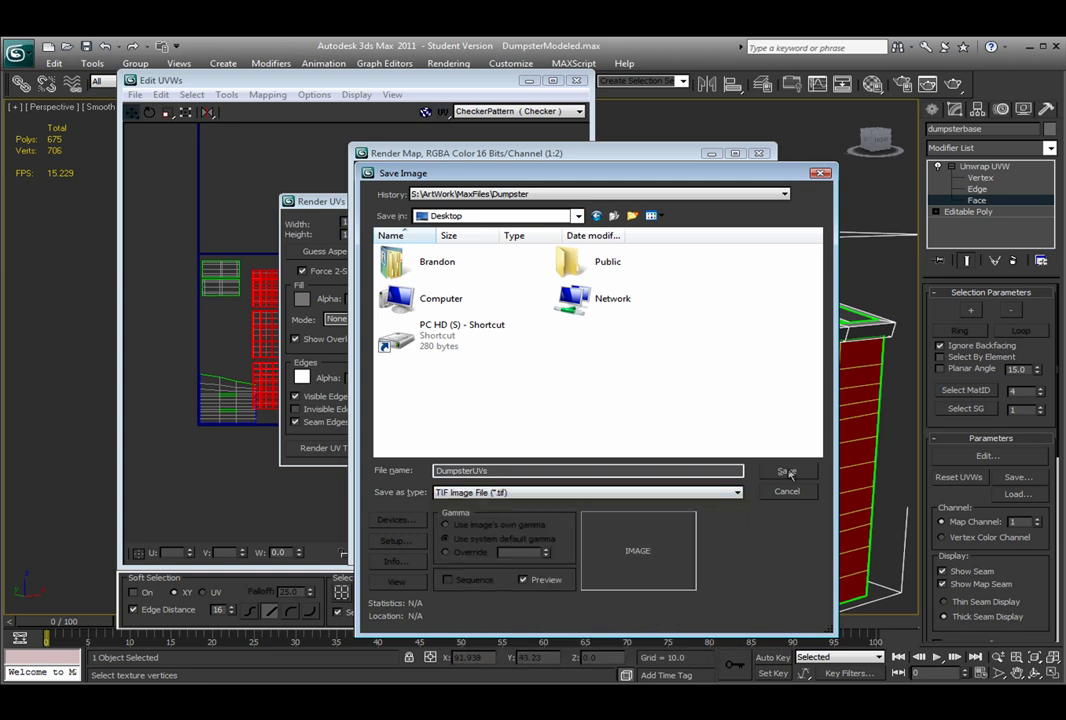
pyautogui.click(788, 473)
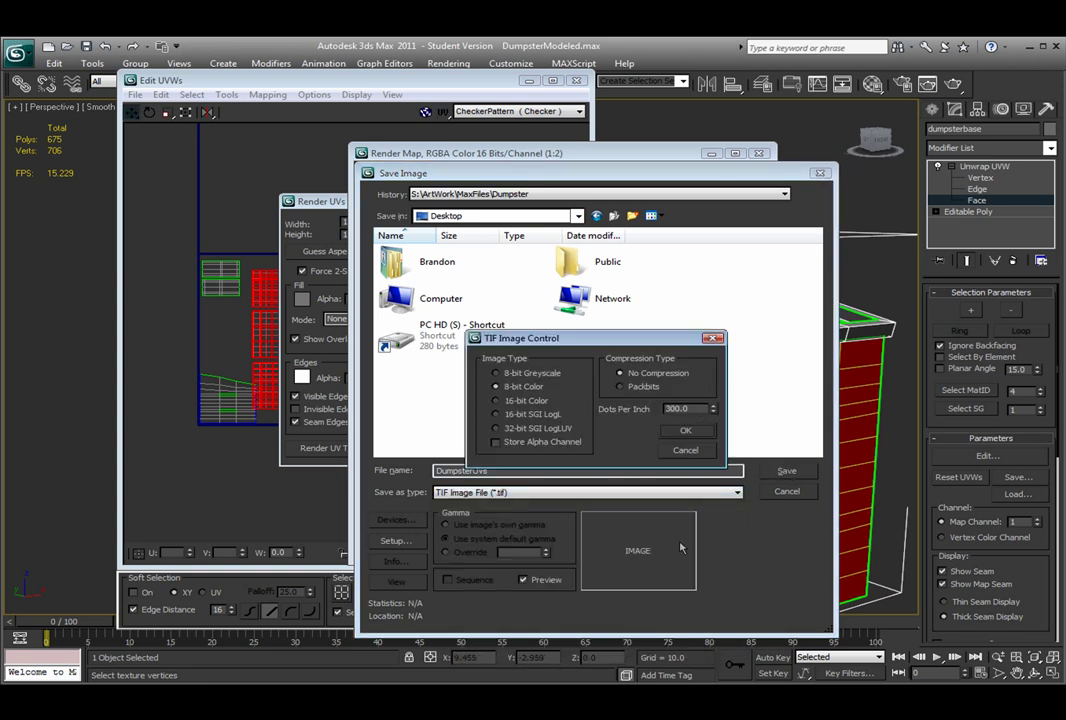
pyautogui.click(686, 430)
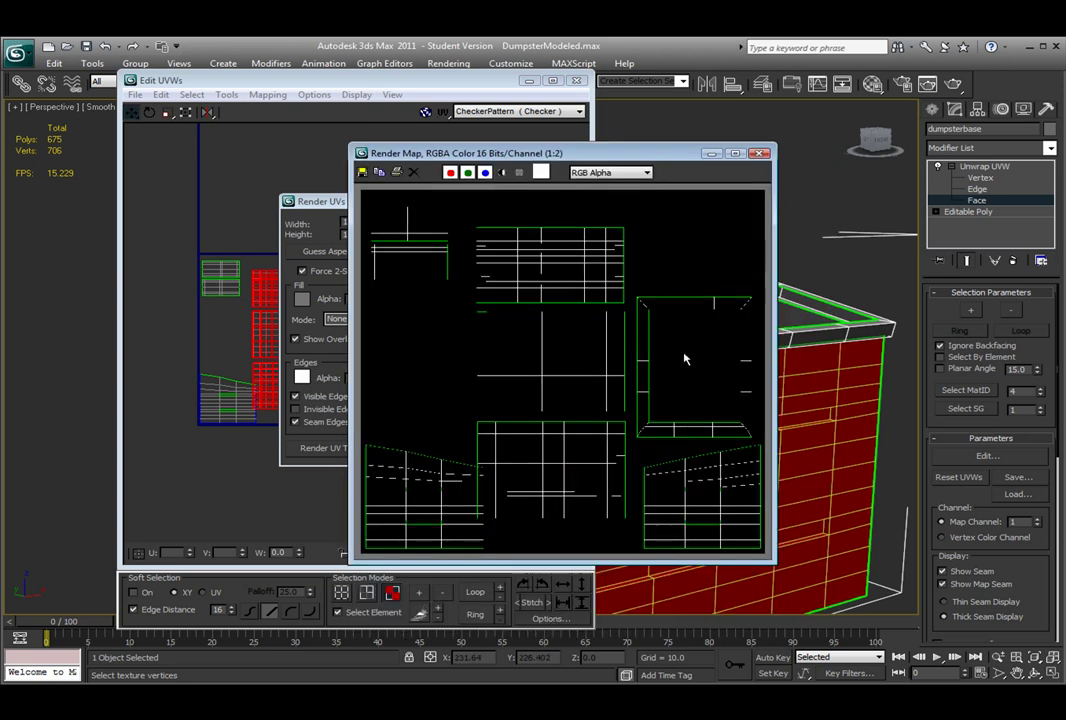
# Close the rendered template, the Render UVs settings and the UV editor
pyautogui.click(762, 155)
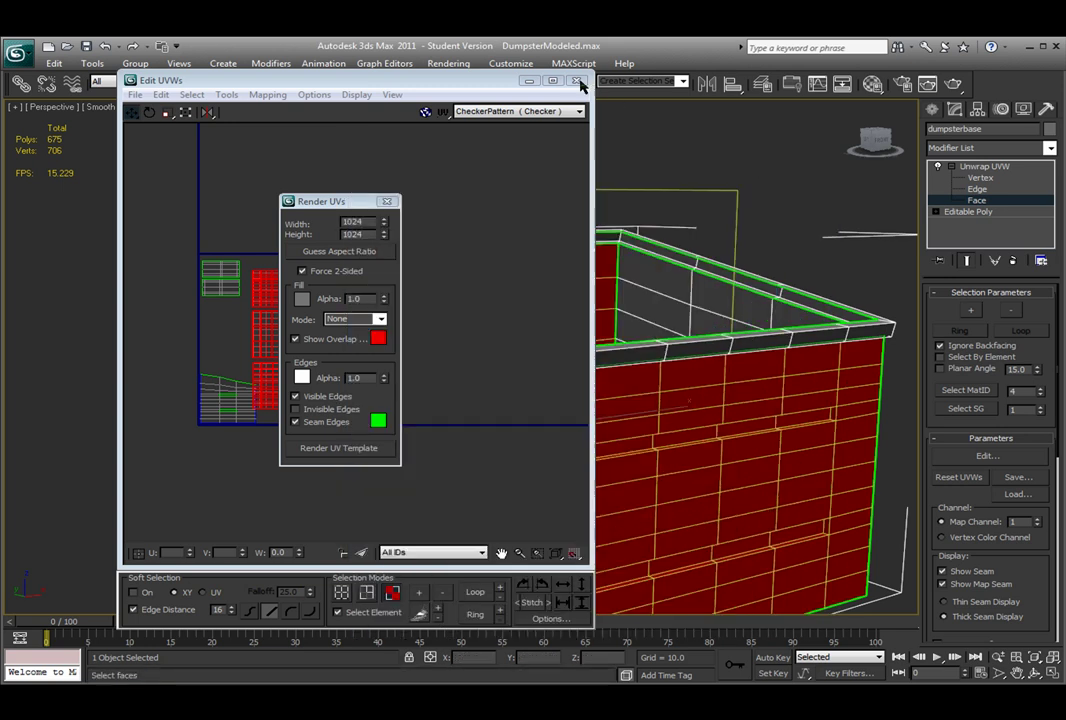
pyautogui.click(390, 202)
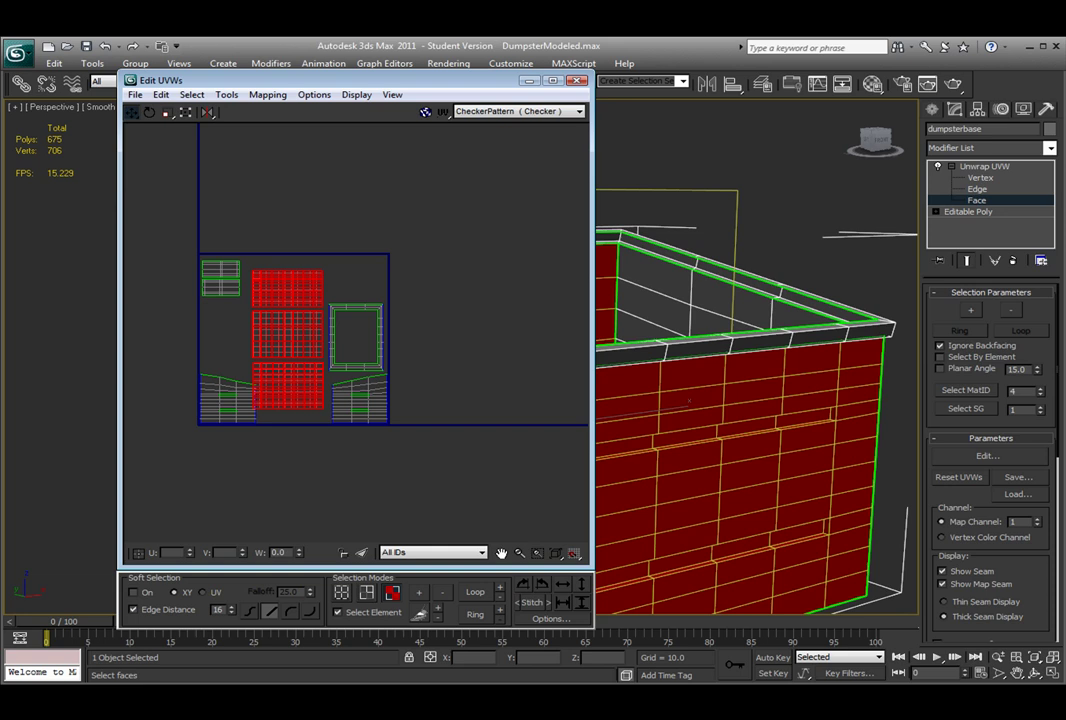
pyautogui.click(577, 80)
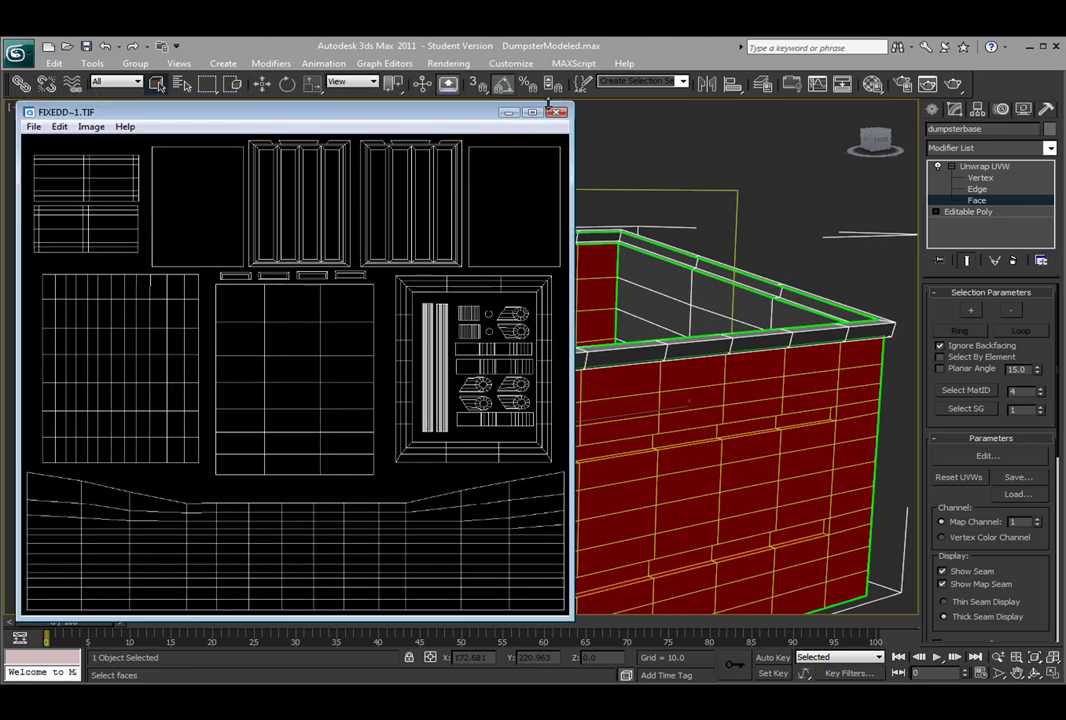
# Compare the finished UV layout image with the painted dumpster texture image, and close both
pyautogui.moveTo(497, 112); pyautogui.dragTo(522, 93)
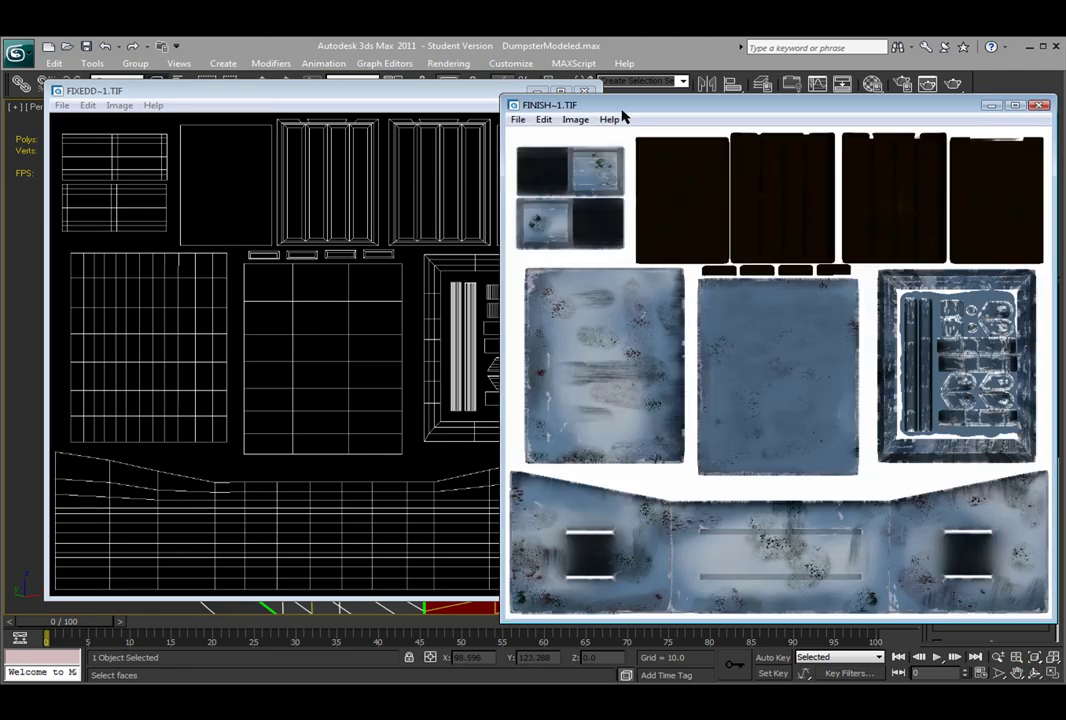
pyautogui.moveTo(623, 107); pyautogui.dragTo(235, 107)
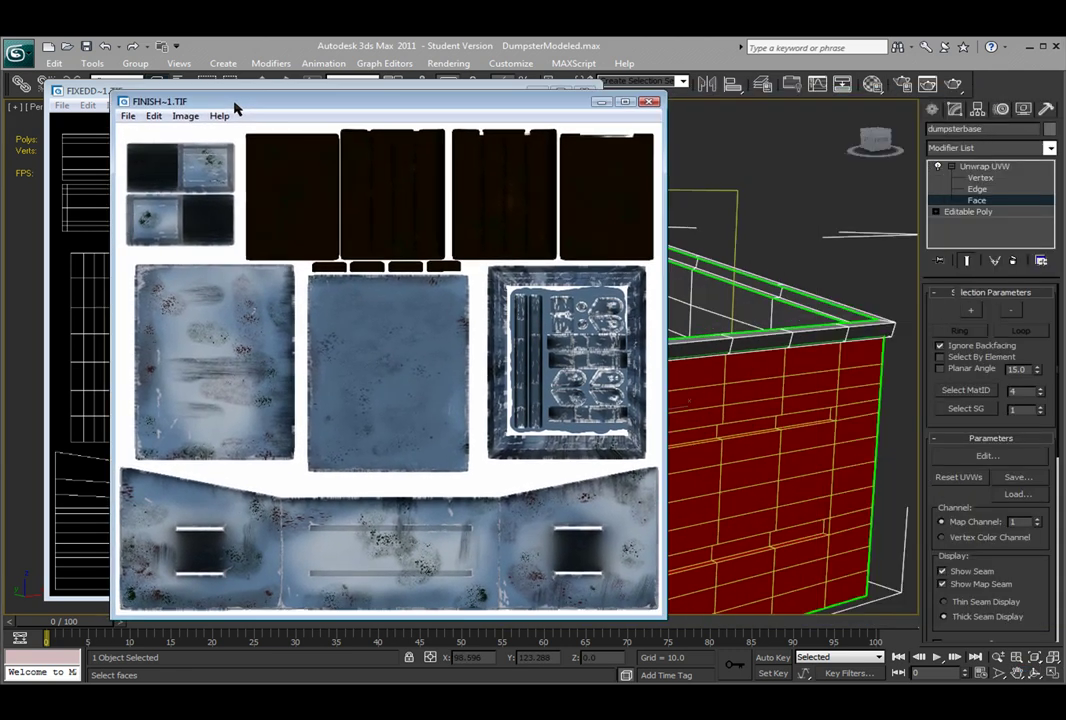
pyautogui.moveTo(333, 97); pyautogui.dragTo(392, 85)
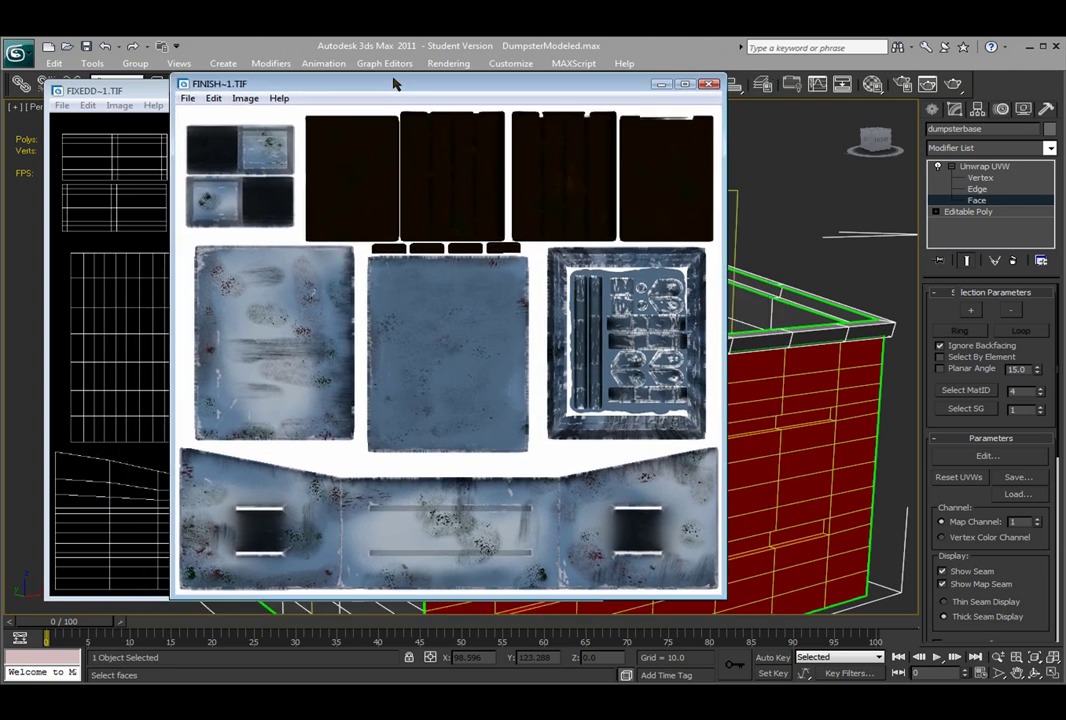
pyautogui.click(707, 88)
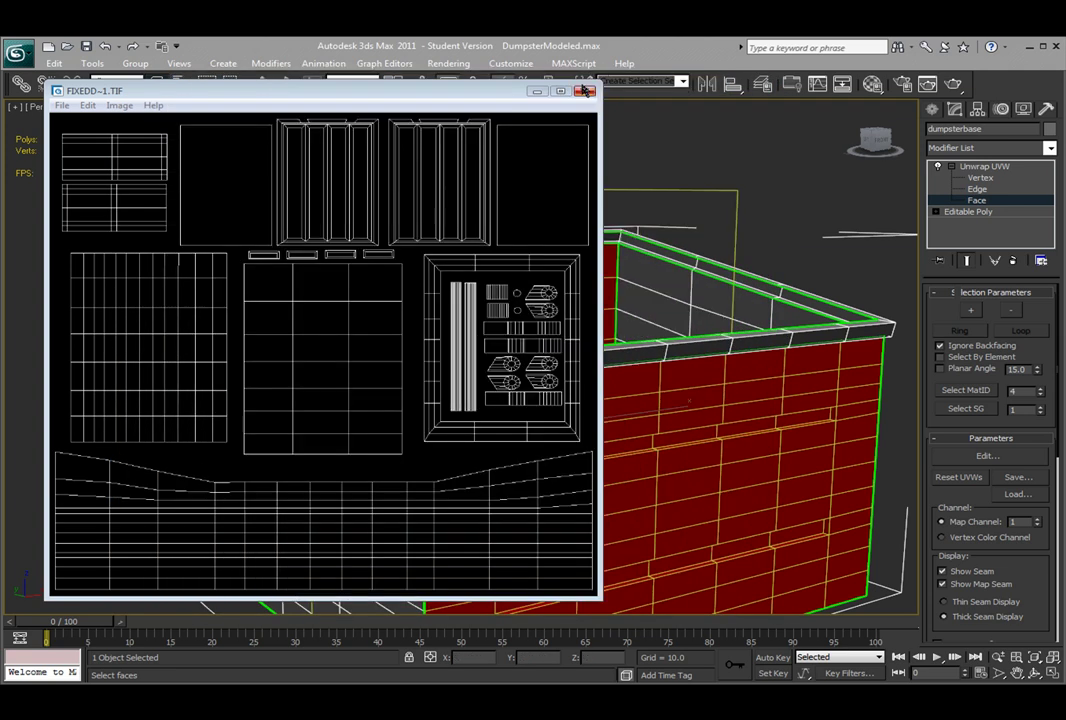
pyautogui.click(487, 72)
pyautogui.click(610, 147)
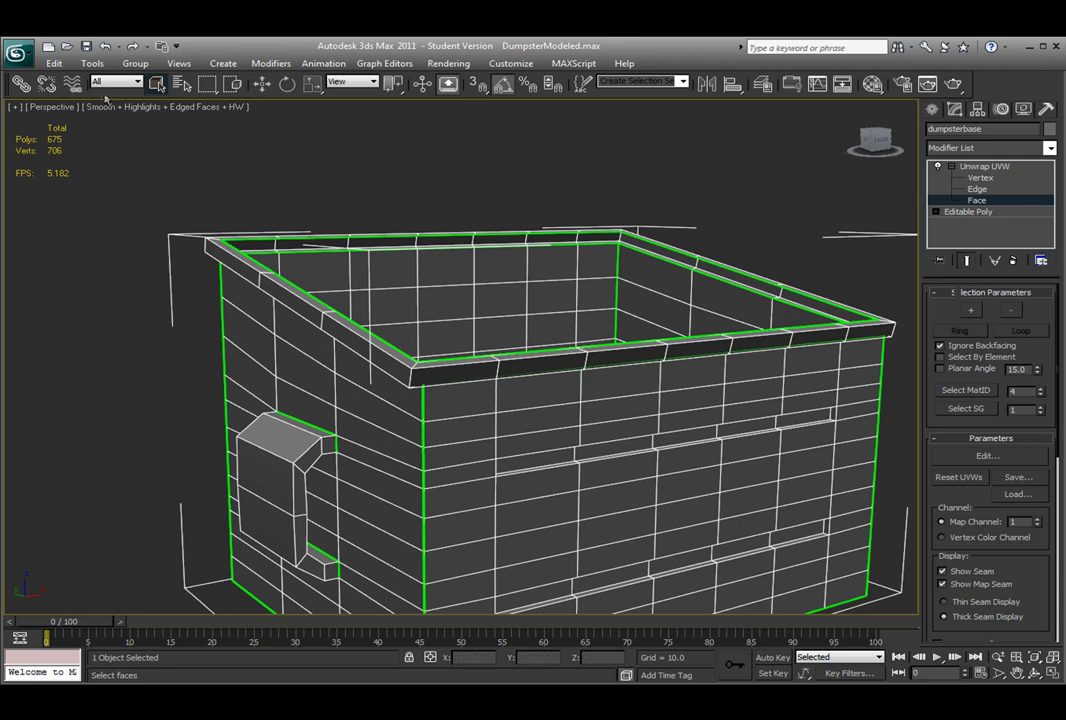
# Reopen the DumpsterModeled scene from the Dumpster folder, discarding the changes to the current scene
pyautogui.click(18, 52)
pyautogui.click(30, 178)
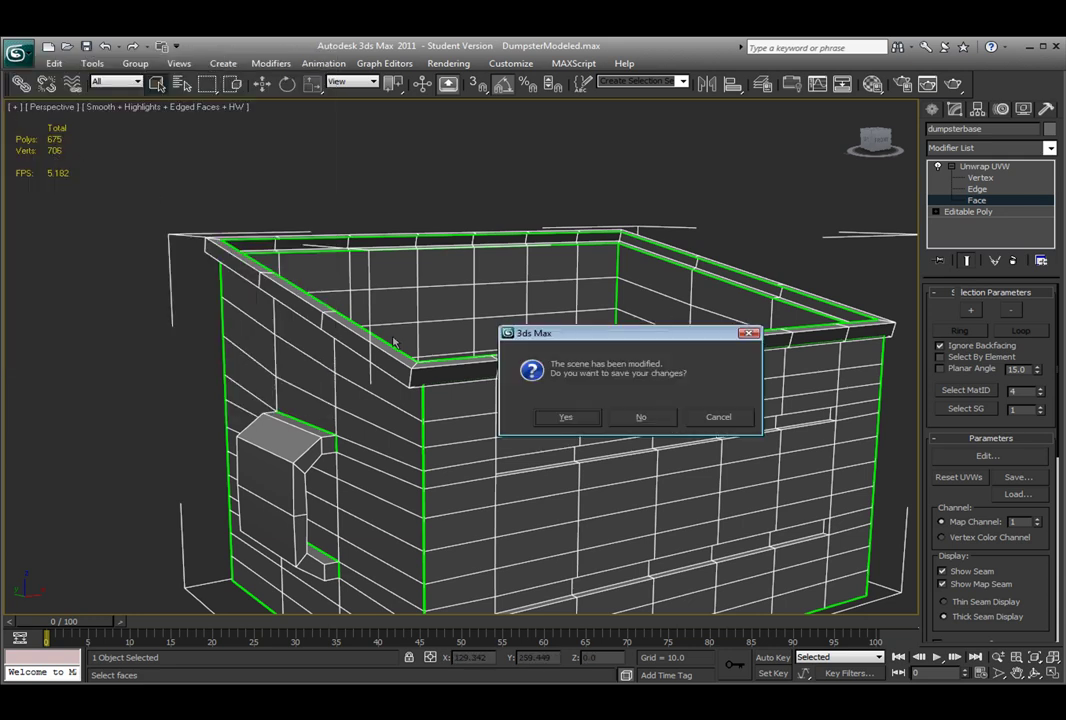
pyautogui.click(660, 425)
pyautogui.click(68, 240)
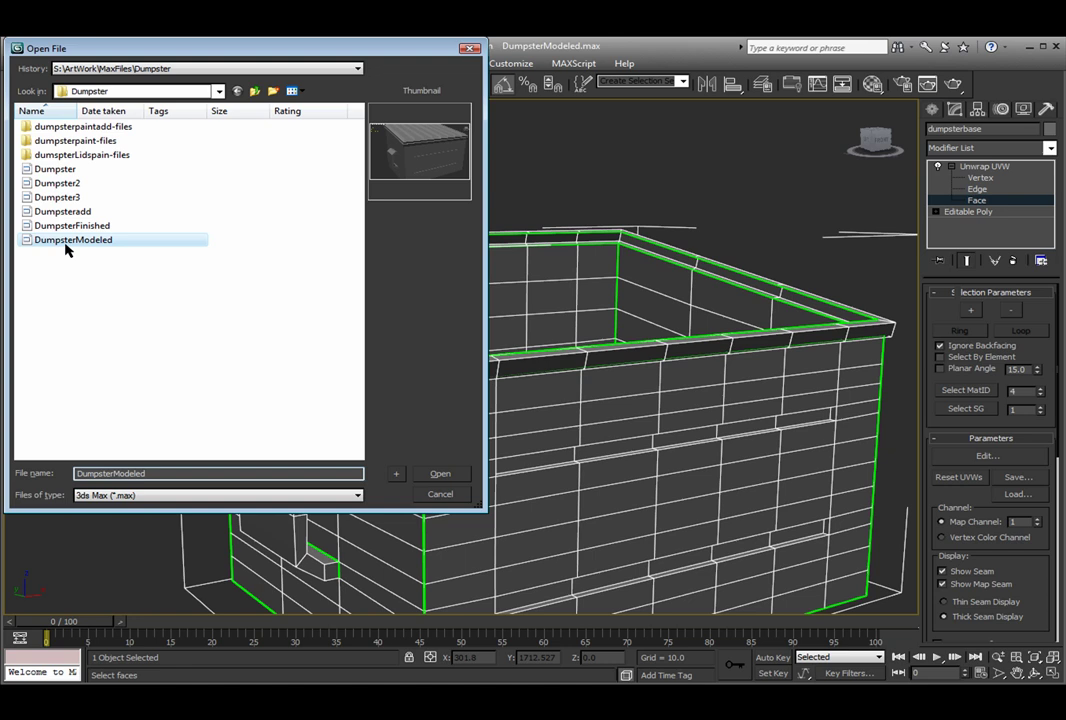
pyautogui.click(438, 473)
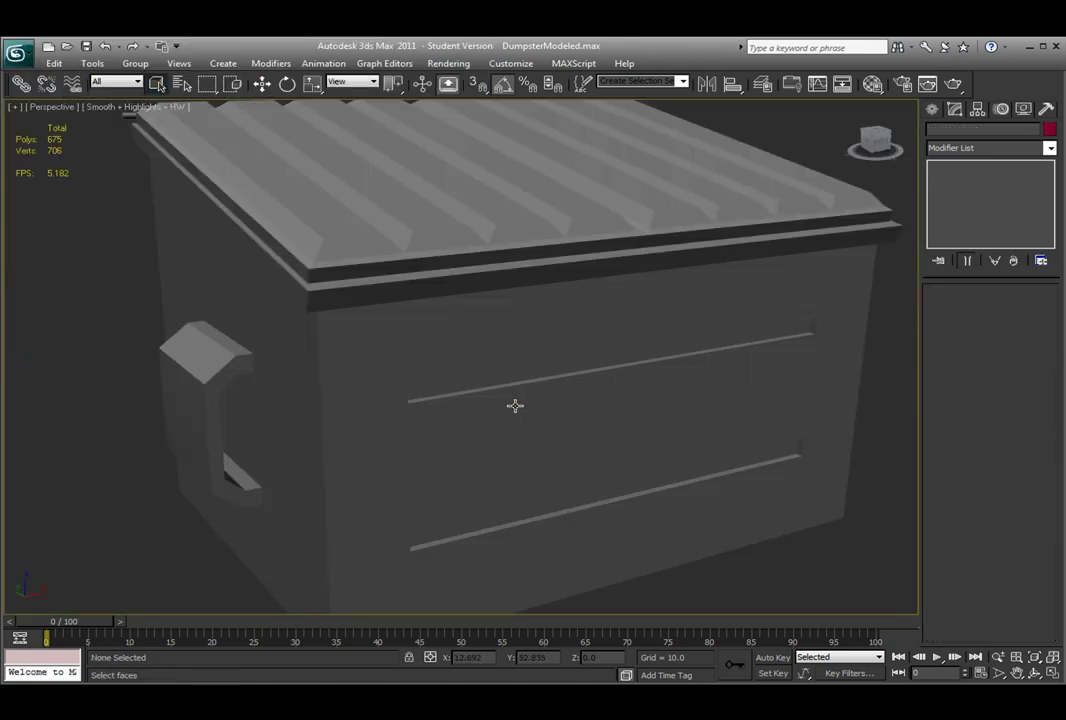
# Load finishedDiffuse.tif from the dumpsterpaintadd-files folder as the diffuse bitmap of the 13 - Default material
pyautogui.scroll(-4, 507, 409)
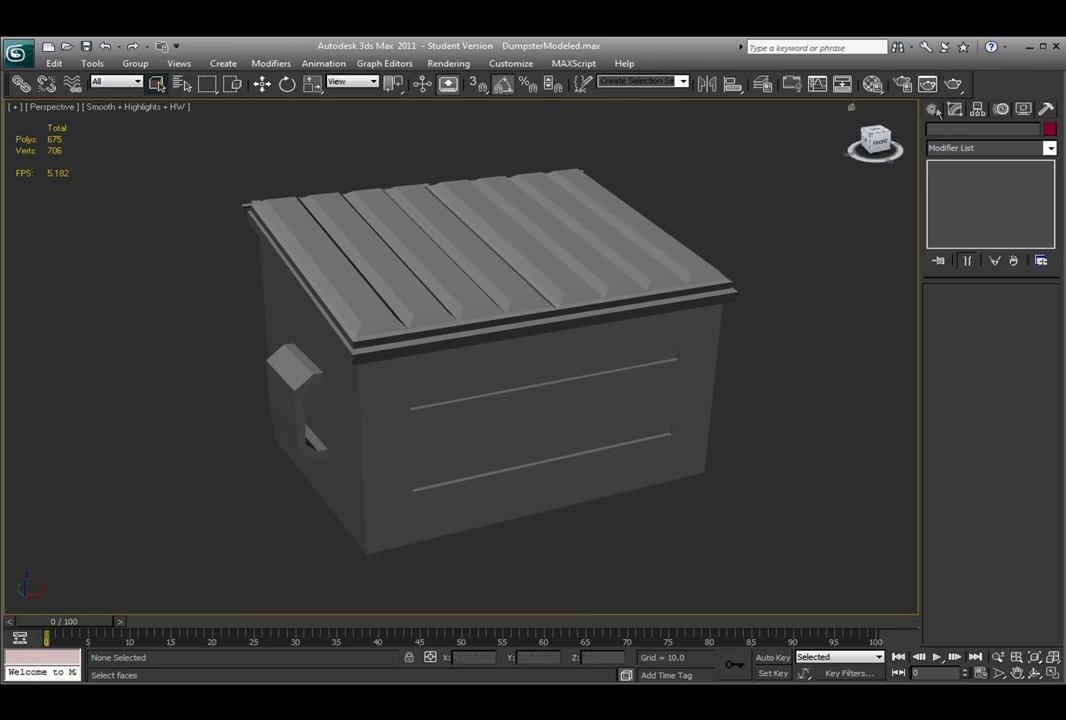
pyautogui.press('m')
pyautogui.moveTo(727, 107); pyautogui.dragTo(578, 111)
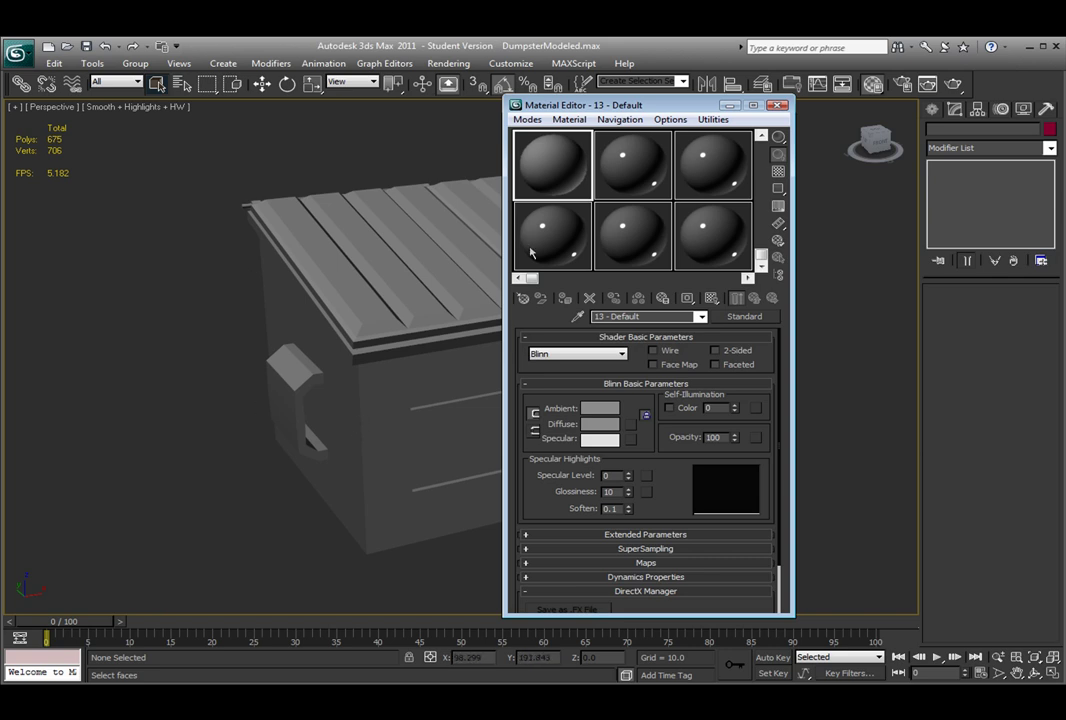
pyautogui.click(630, 426)
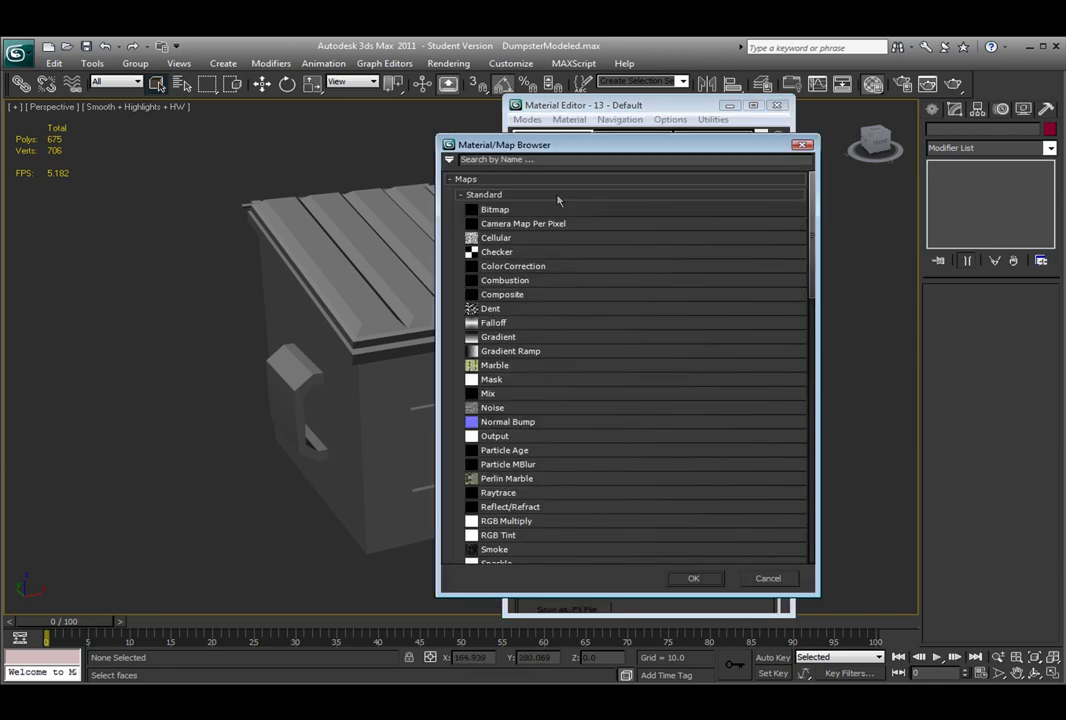
pyautogui.click(693, 579)
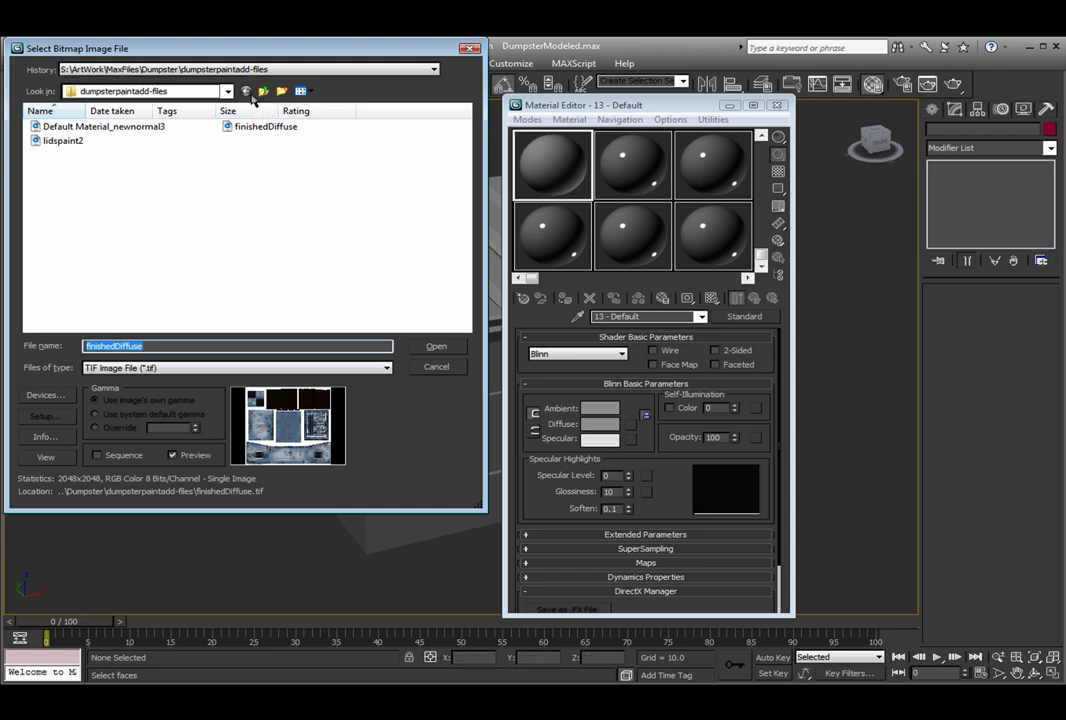
pyautogui.click(263, 91)
pyautogui.doubleClick(137, 126)
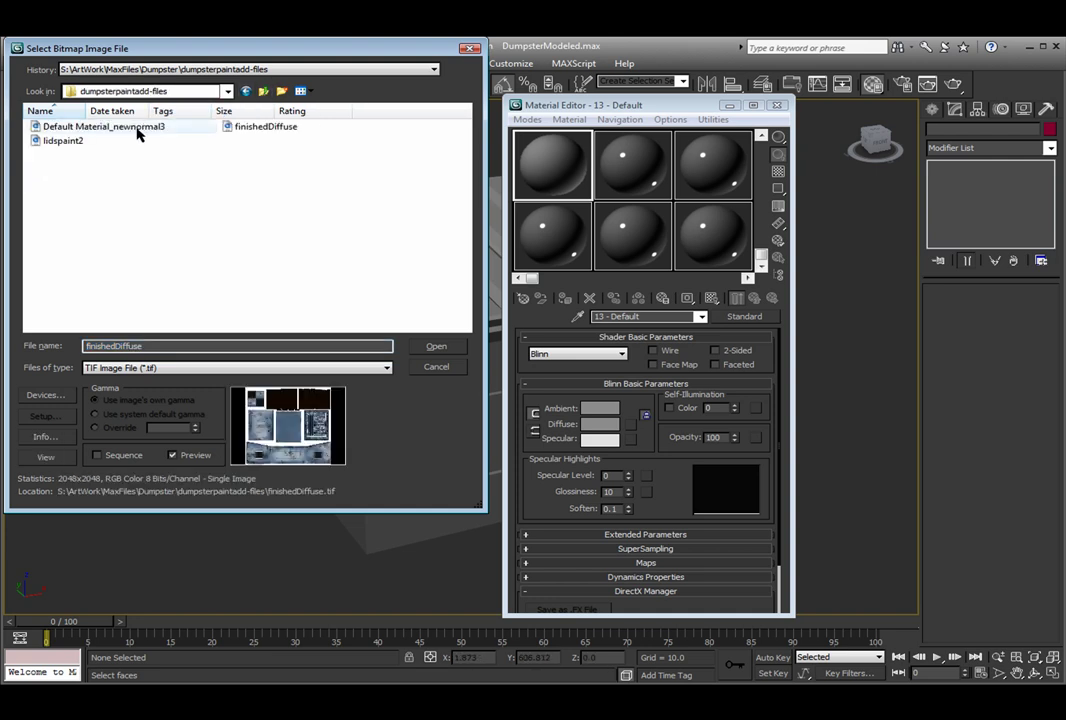
pyautogui.click(240, 127)
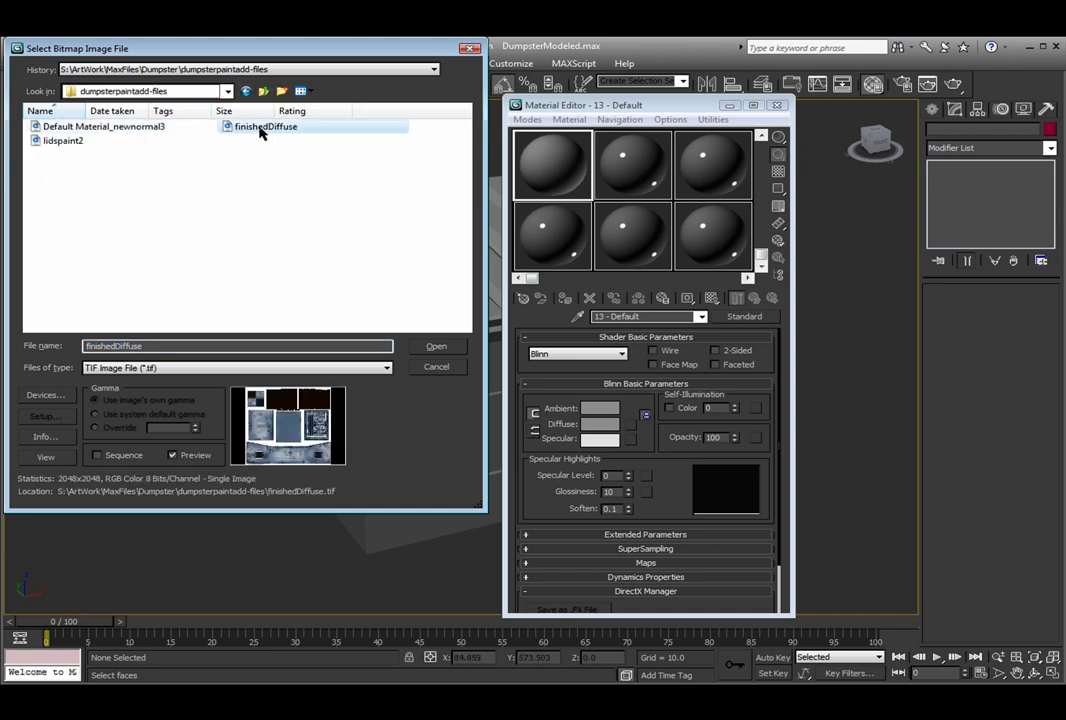
pyautogui.click(432, 346)
# Assign the textured material to all the dumpster's objects and show its map in the viewport
pyautogui.moveTo(601, 106); pyautogui.dragTo(766, 114)
pyautogui.moveTo(333, 143); pyautogui.dragTo(651, 363)
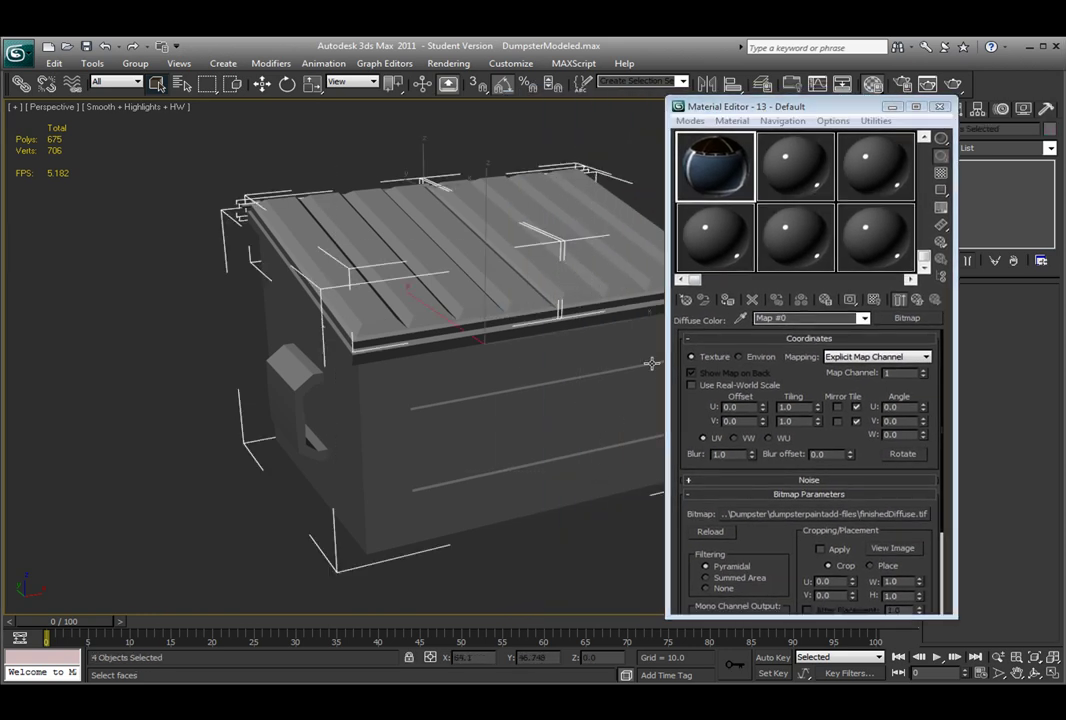
pyautogui.click(727, 299)
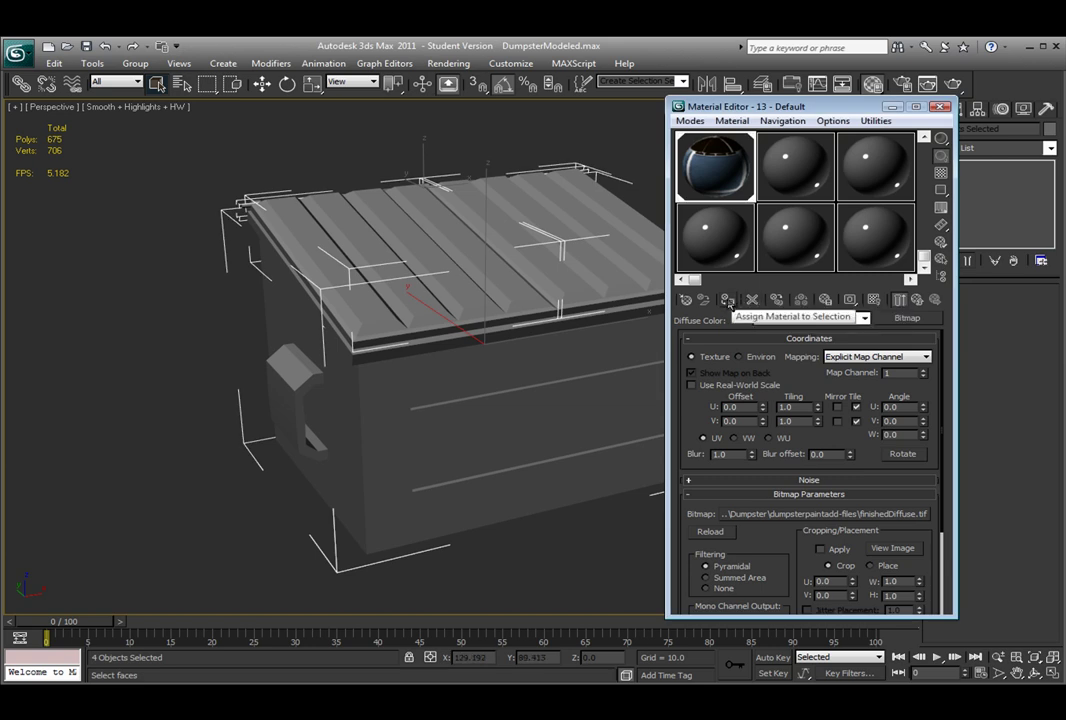
pyautogui.click(875, 300)
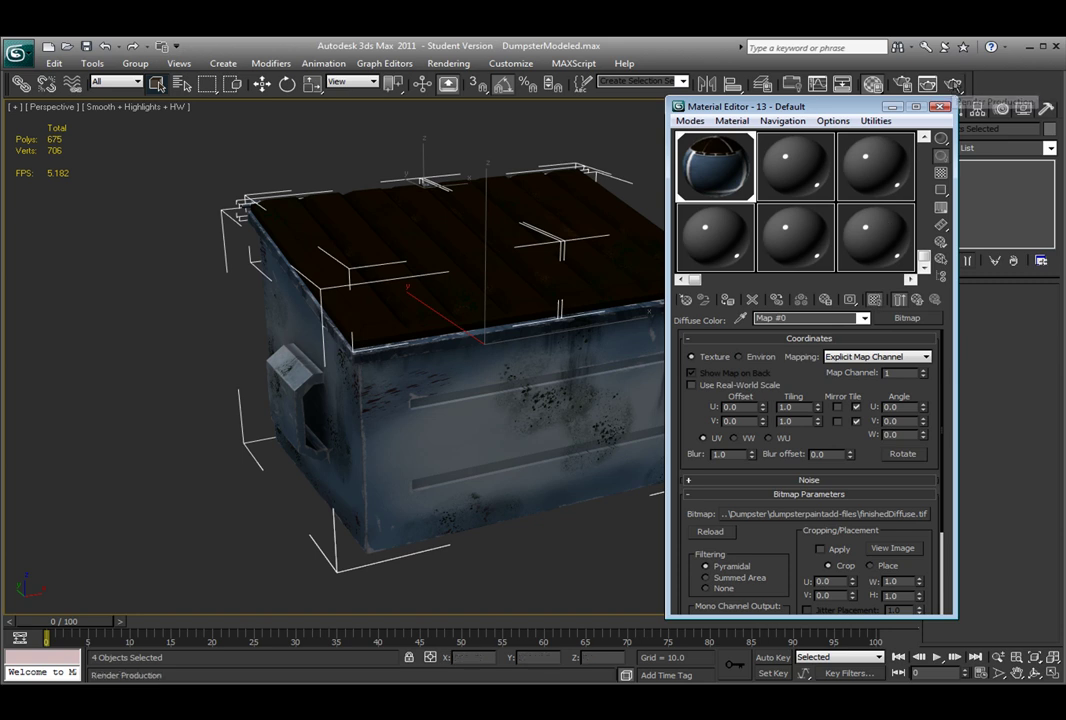
# Render the perspective view of the textured dumpster
pyautogui.click(953, 84)
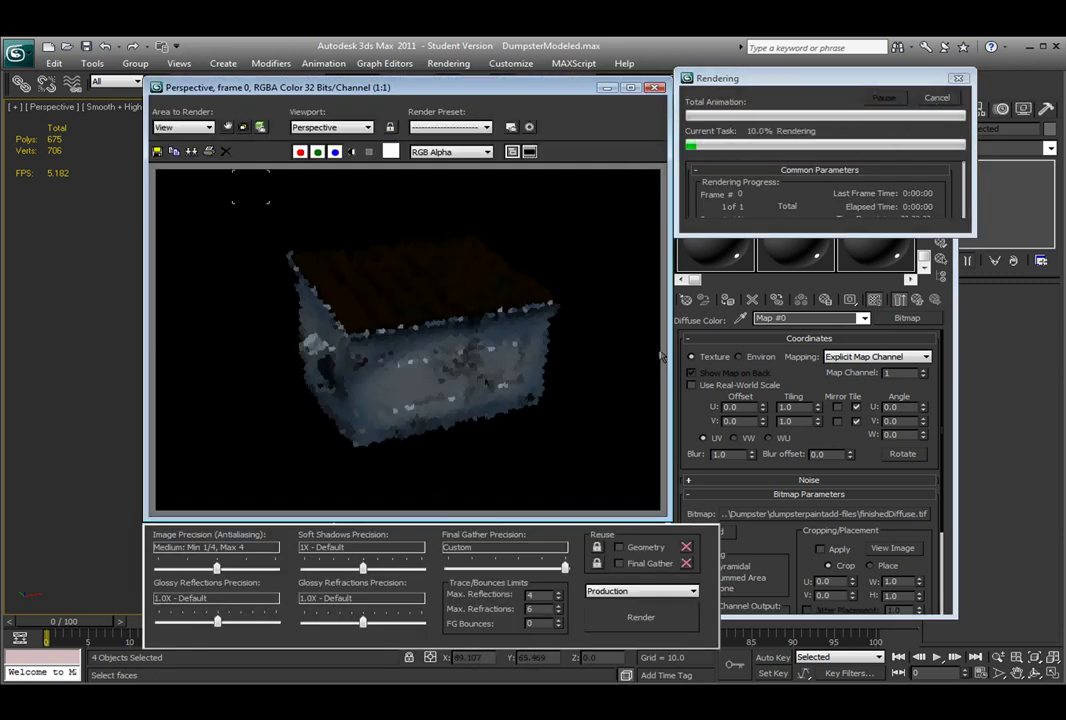